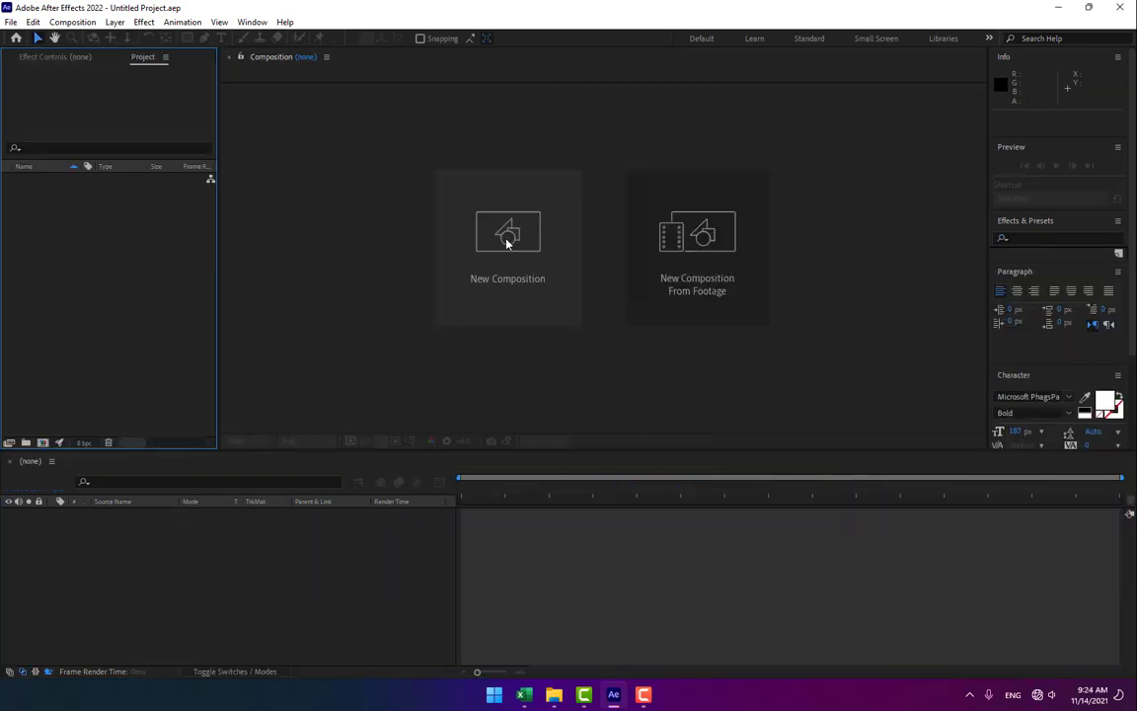
Create a new 1280 x 720 composition named CNN Logo Motion
click(529, 265)
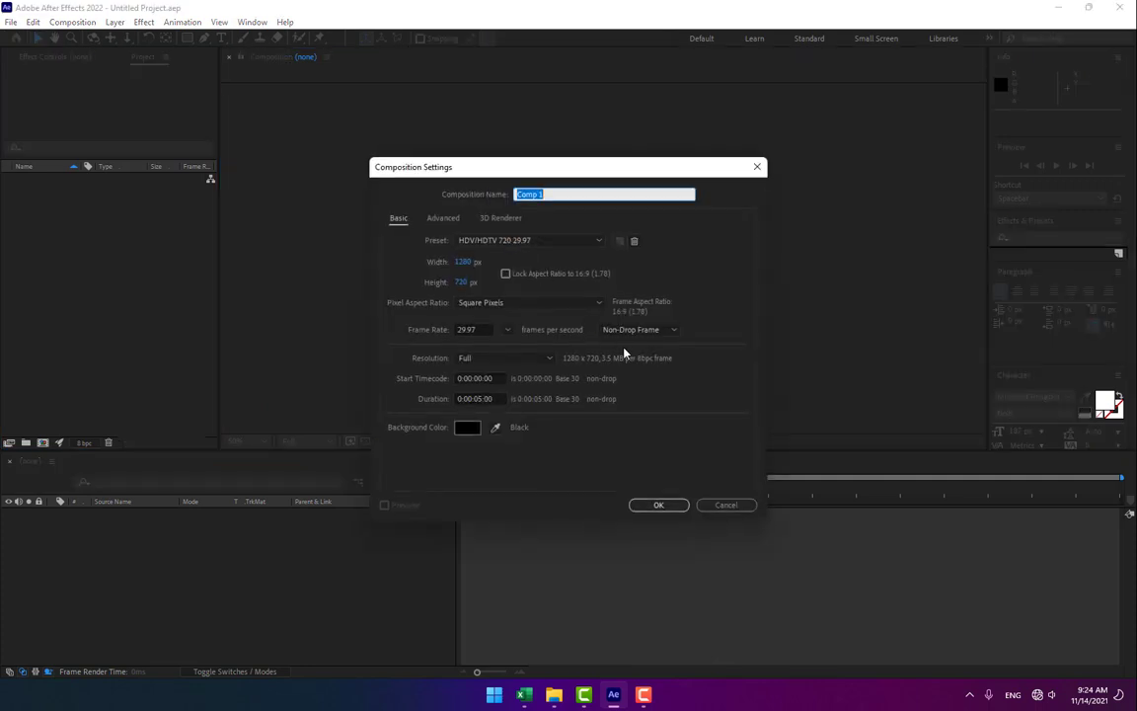
text(CNN Logo Motion)
click(658, 504)
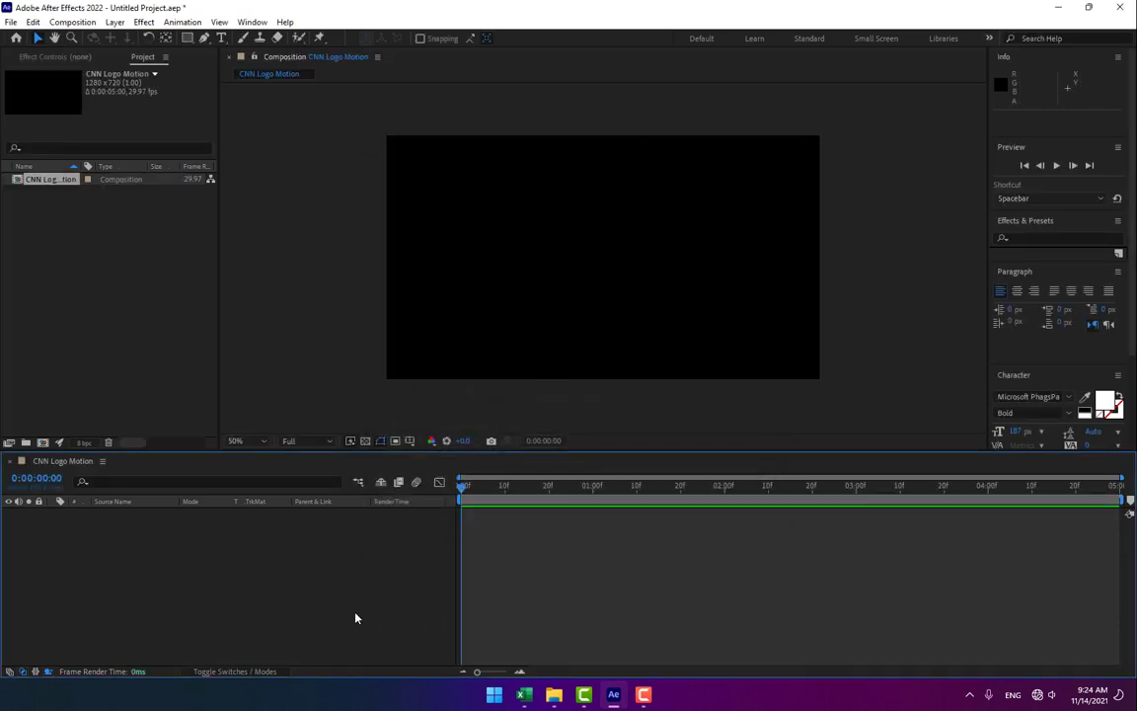
Fit the composition to the viewer and set its preview resolution to automatic
click(248, 440)
click(248, 213)
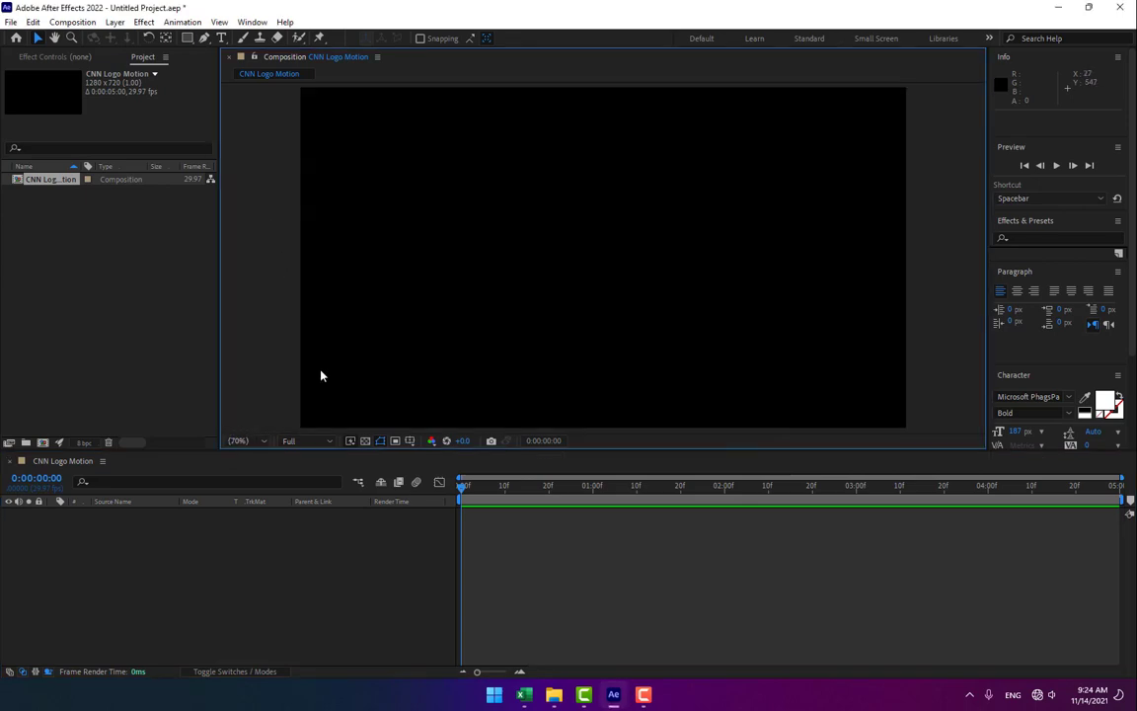
click(319, 441)
click(301, 455)
Show the title/action safe guides and the rulers in the composition viewer
click(410, 441)
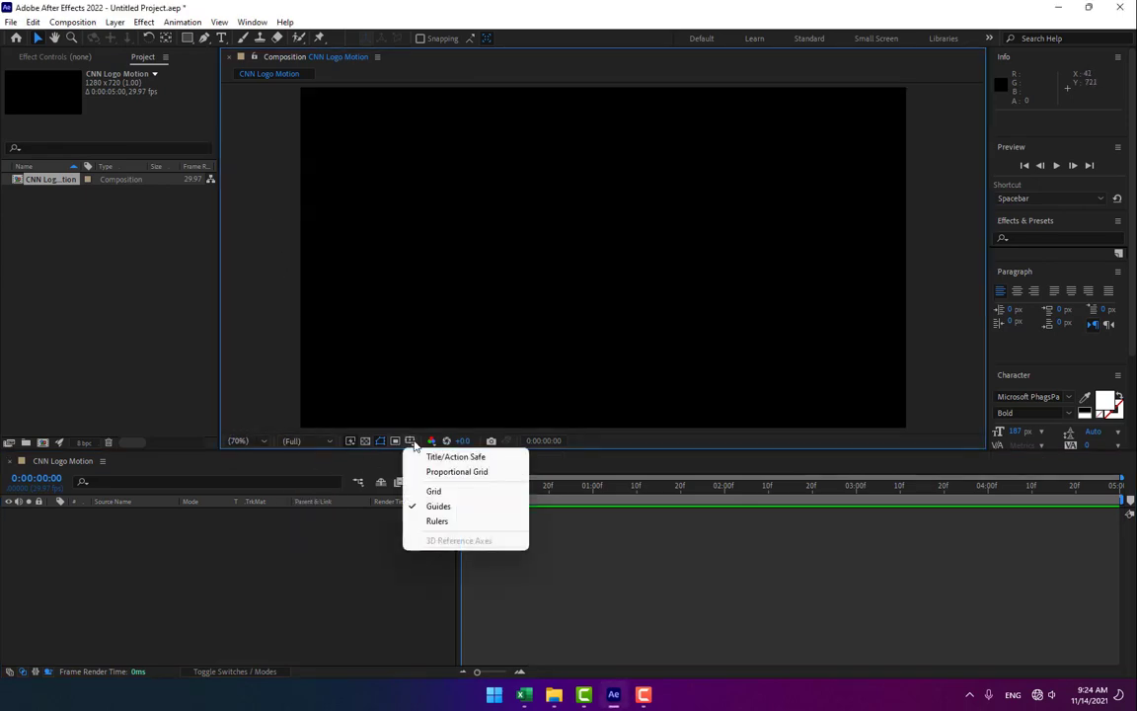
click(439, 452)
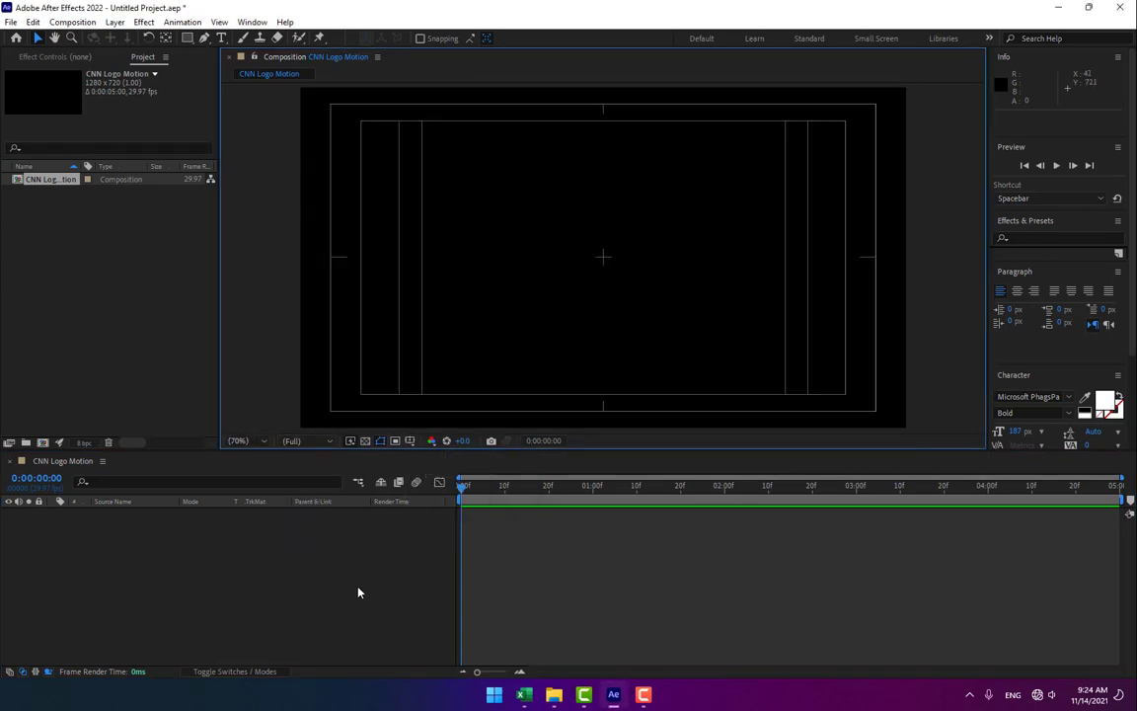
key(ctrl+r)
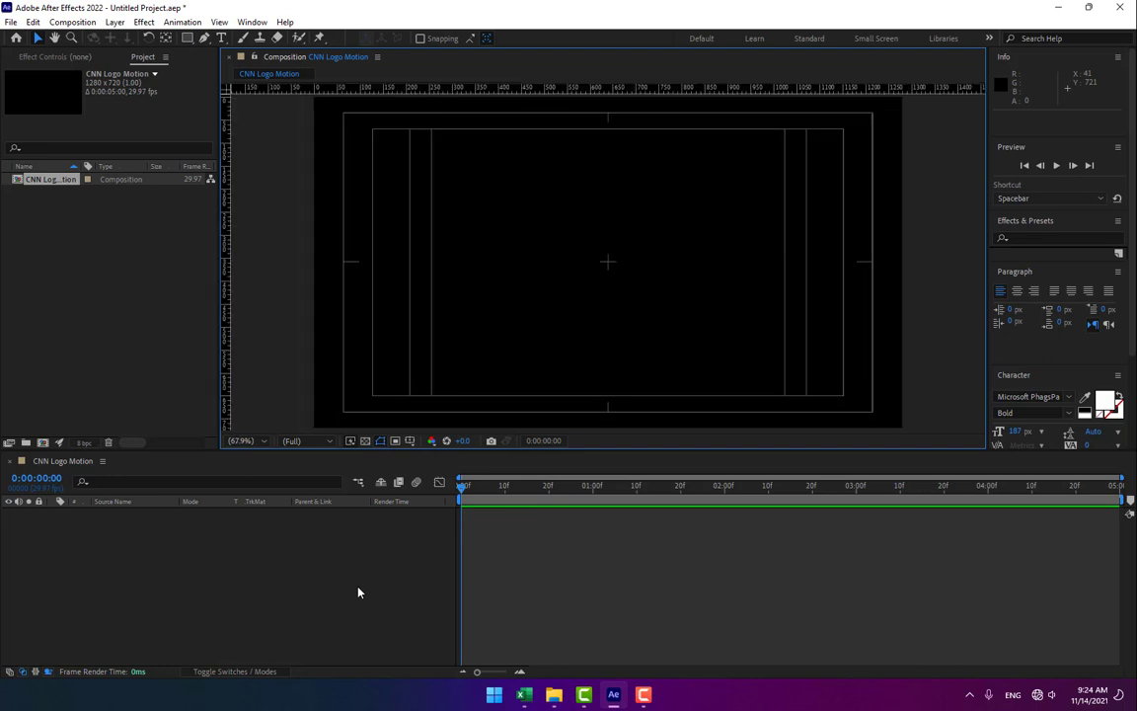
Import the PNG sheet of TV channel logos from the Disktop Files folder and place it in the composition
click(89, 336)
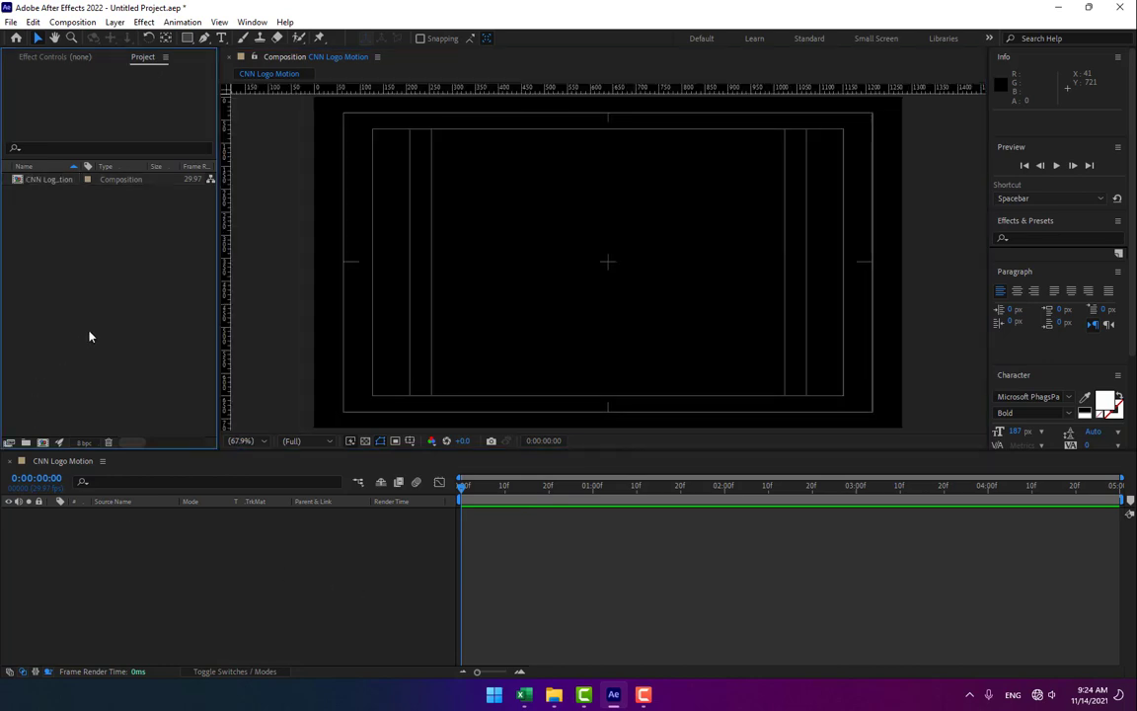
double_click(89, 336)
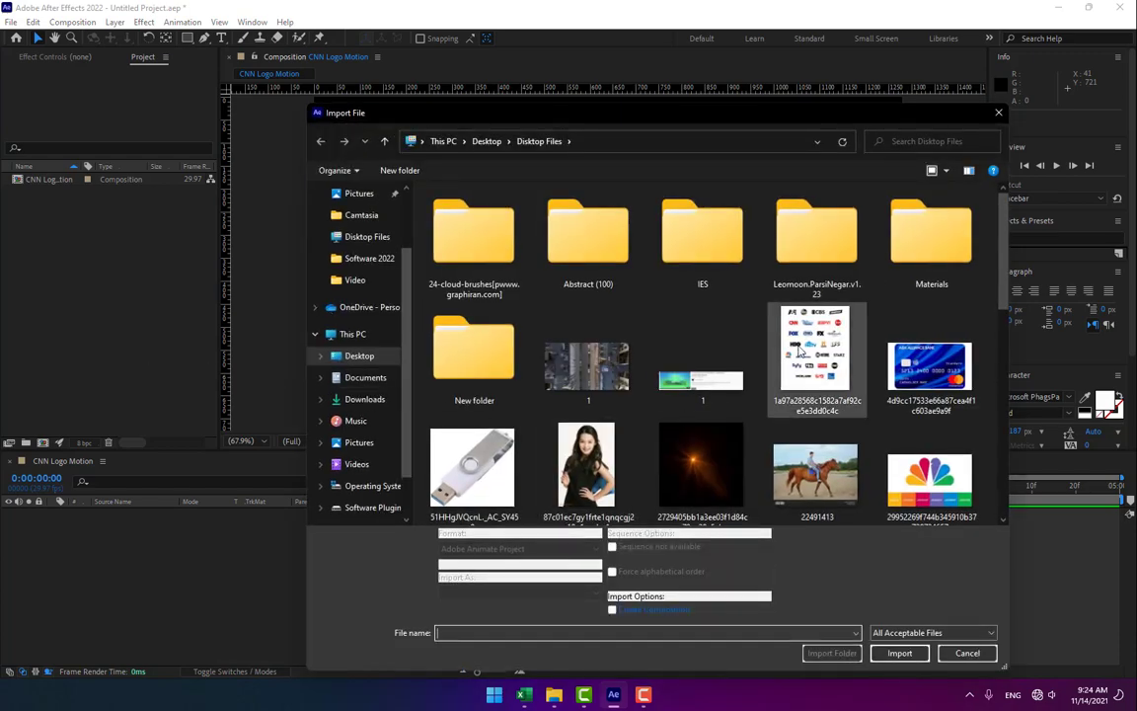
double_click(817, 362)
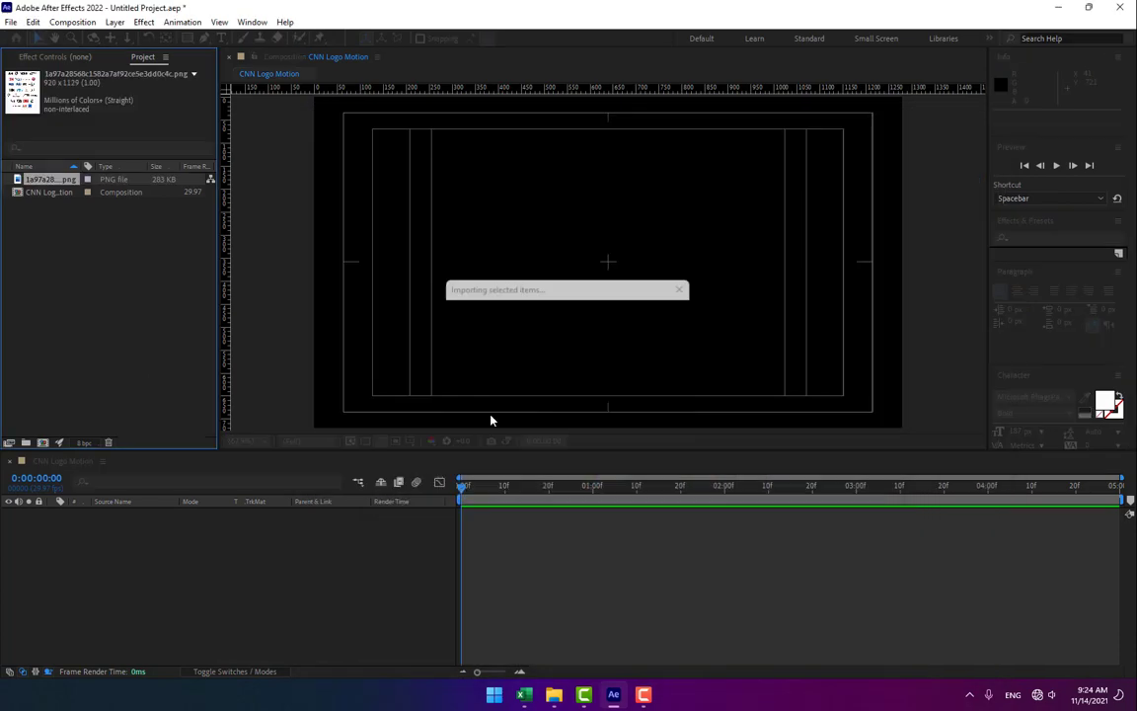
drag(50, 179, 652, 345)
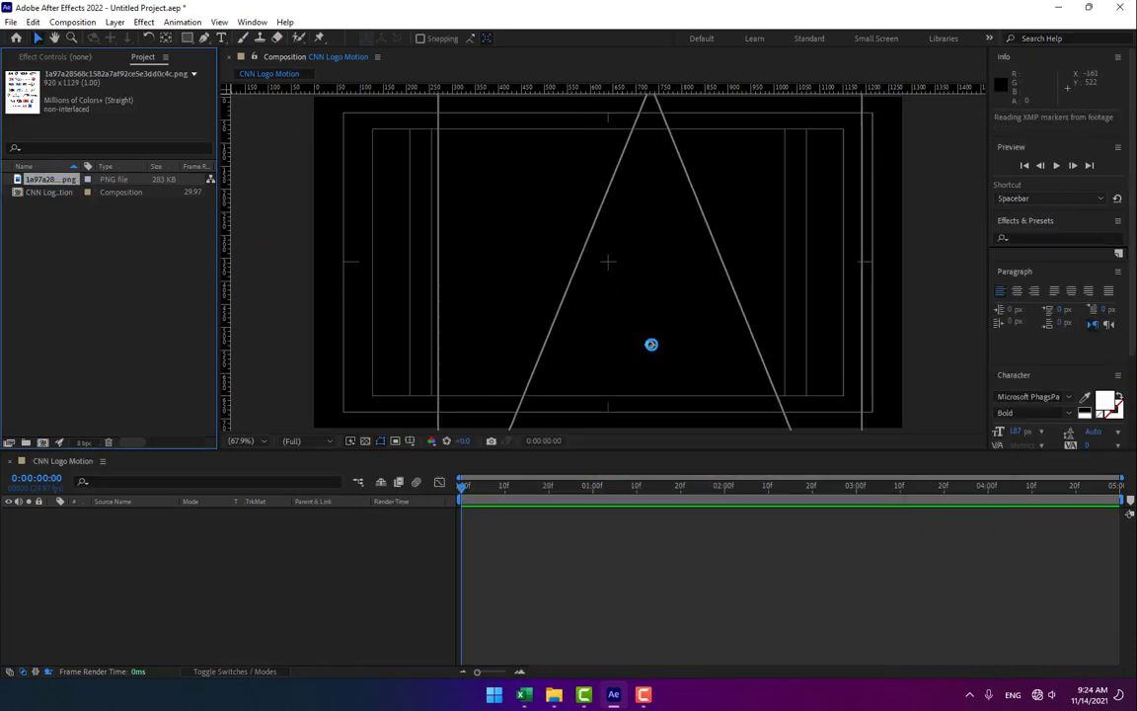
Scale the logo sheet to 554% and position it so the CNN logo sits centred in the frame
drag(587, 207, 631, 284)
key(s)
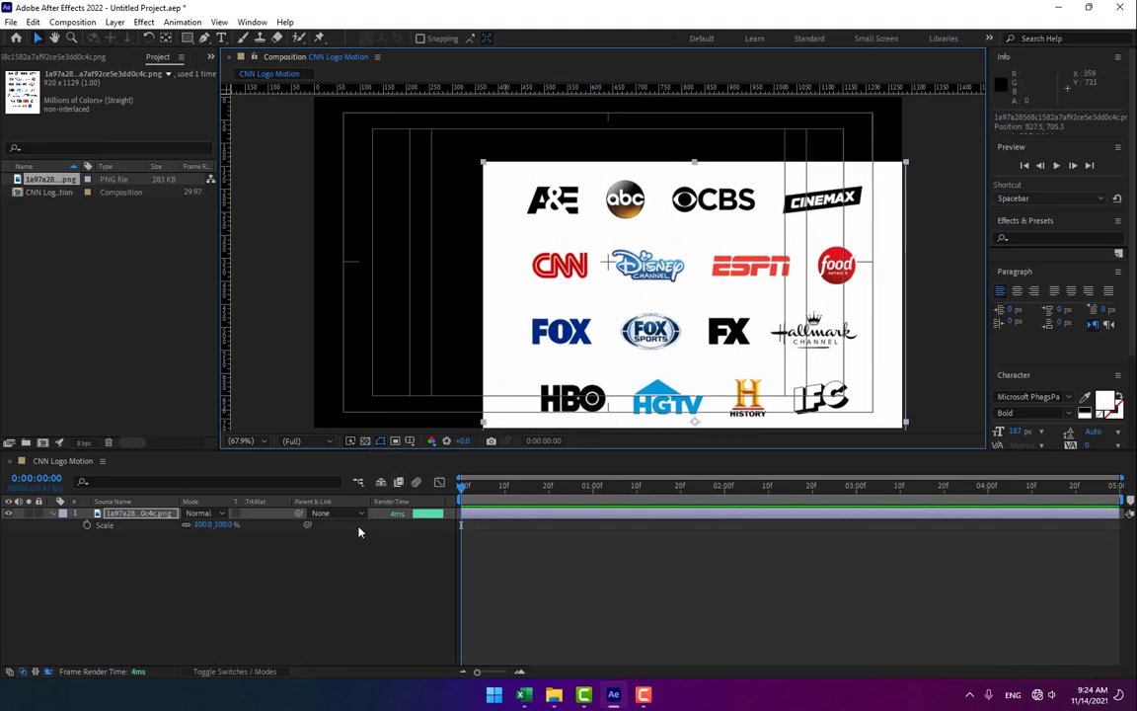
drag(225, 533, 541, 395)
drag(230, 526, 635, 474)
drag(501, 227, 589, 388)
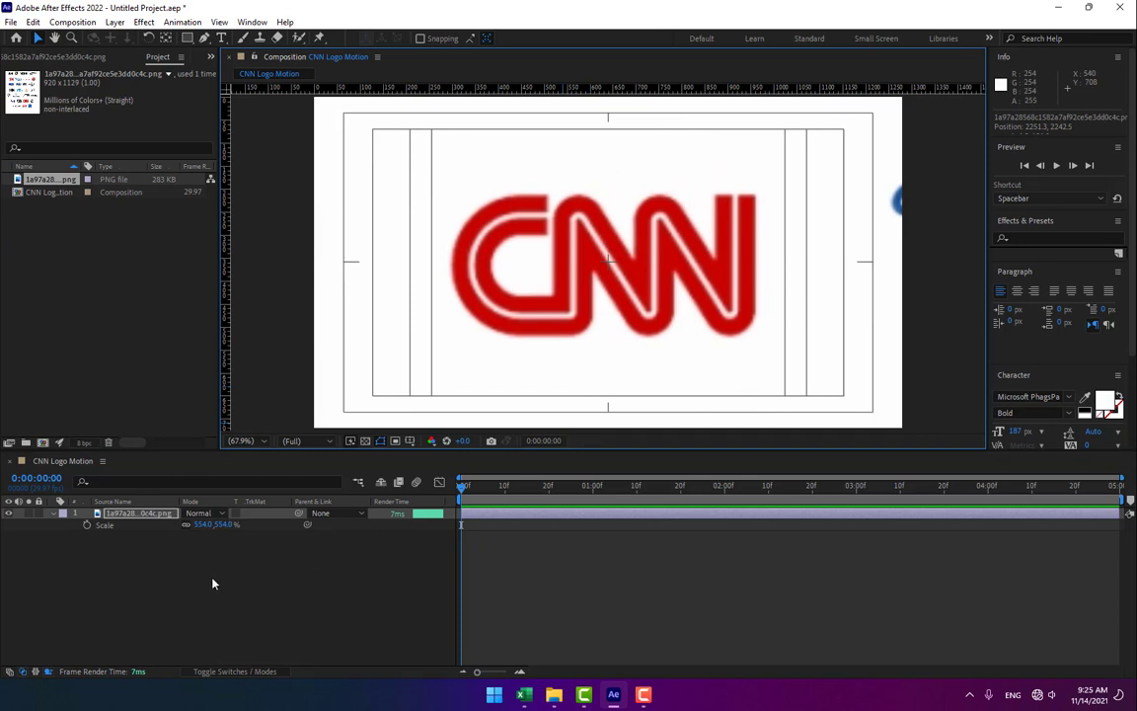
Lower the logo sheet layer's opacity to 56% and lock the layer
key(t)
drag(189, 525, 146, 525)
click(136, 561)
click(130, 516)
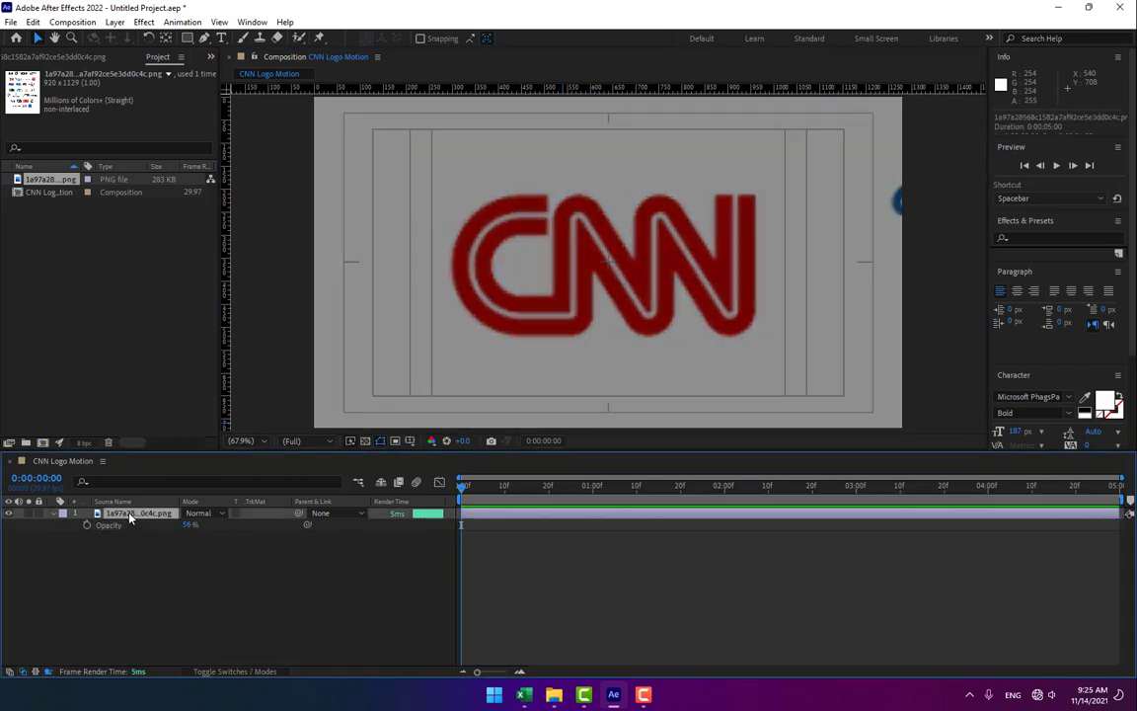
click(39, 513)
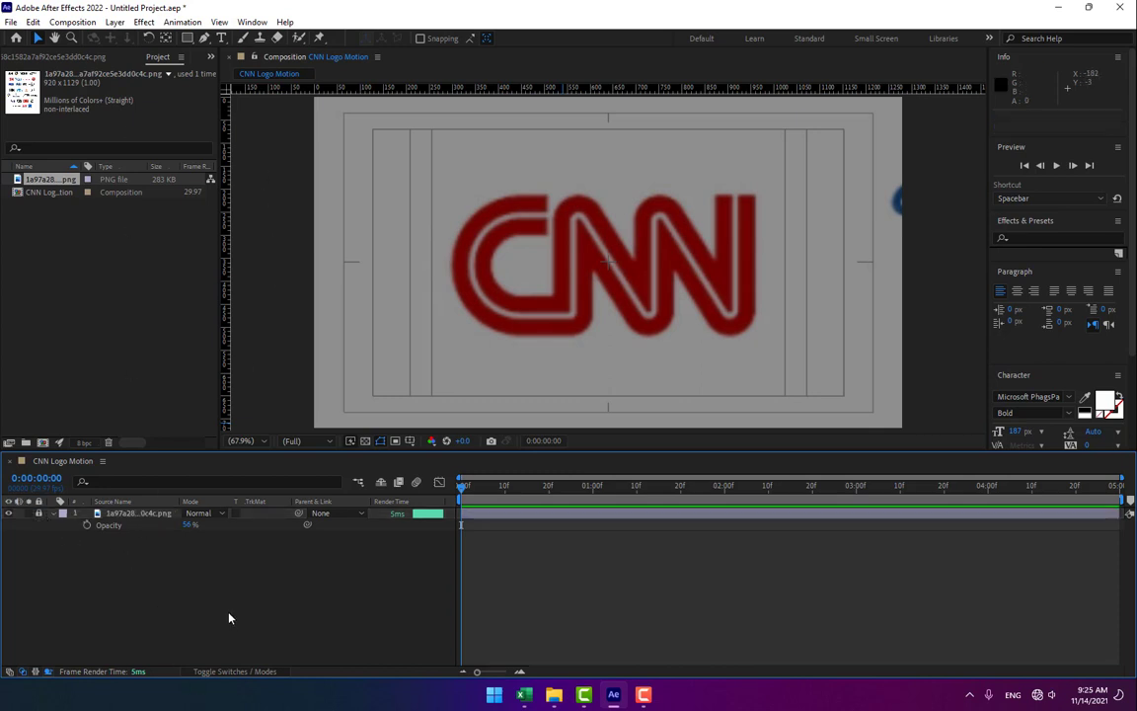
With the Pen tool, trace the white centre line of the C from its upper end around to its base
click(203, 40)
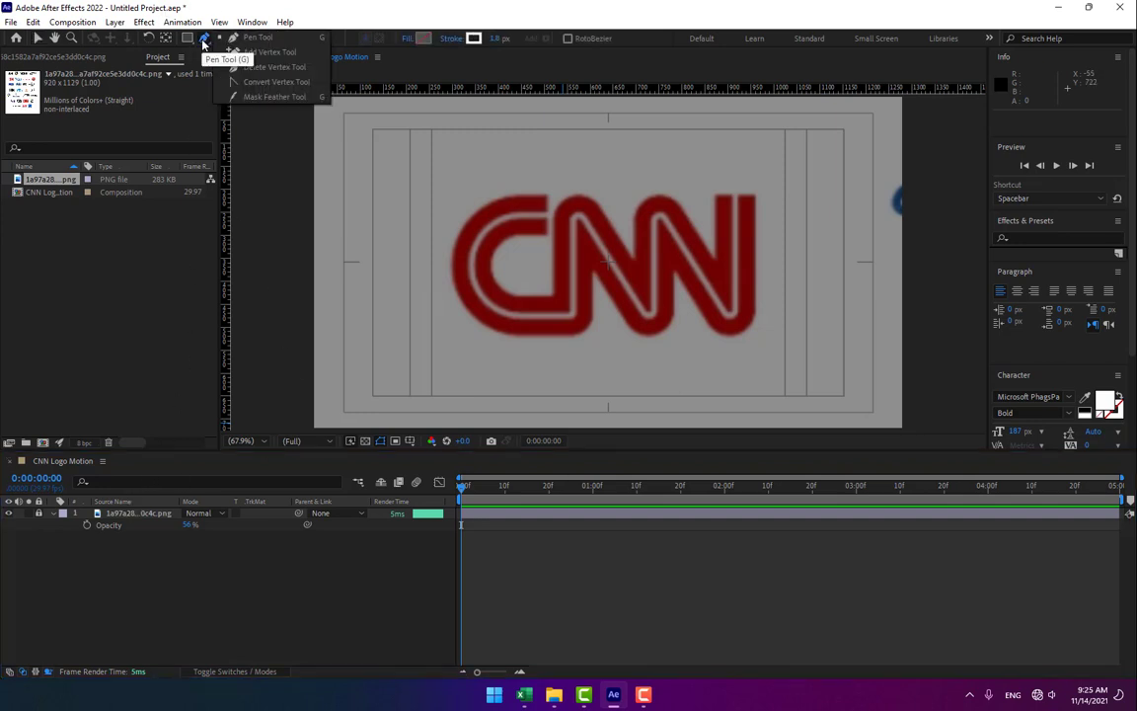
click(270, 39)
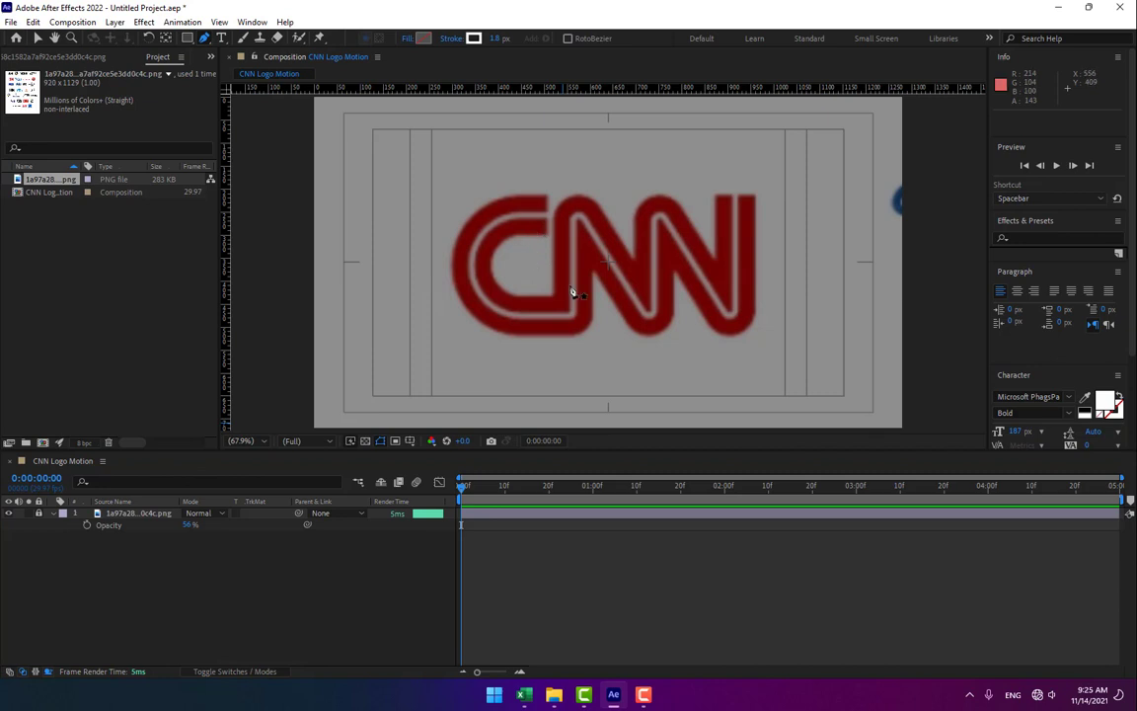
key(grave)
key(period)
key(period)
key(period)
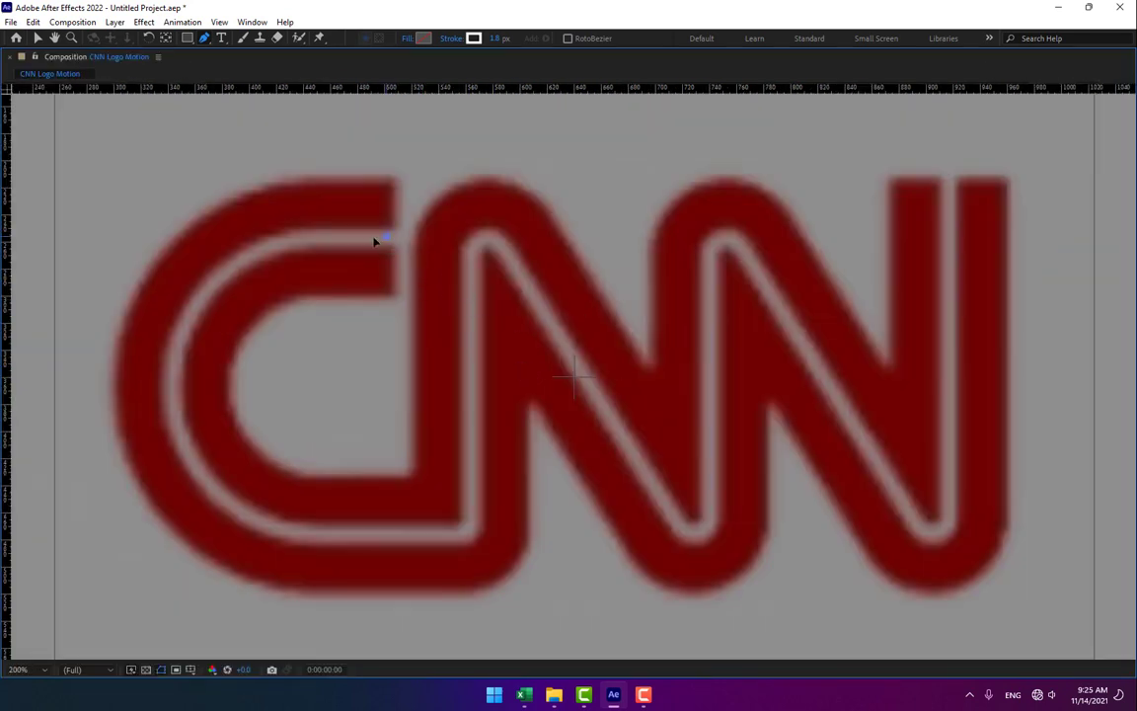
drag(278, 247, 235, 263)
drag(173, 385, 176, 483)
click(293, 539)
key(ctrl+z)
drag(286, 535, 334, 541)
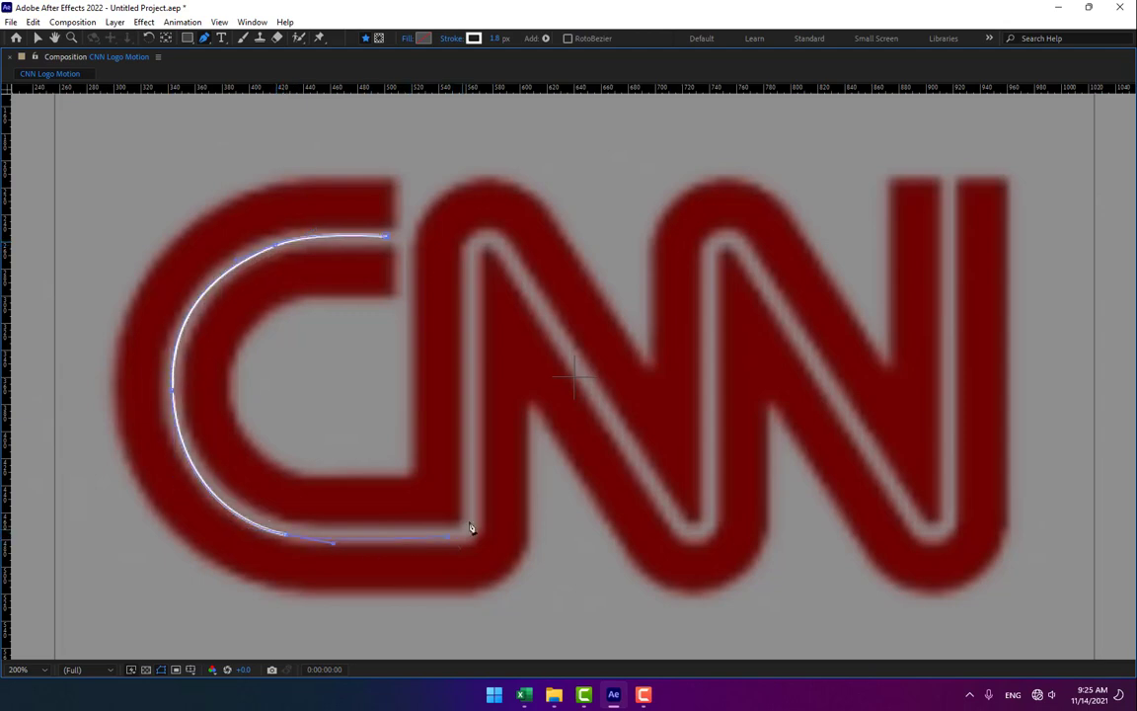
Continue the centre path along the C's base and through both Ns to the upper end of the last stroke
click(449, 537)
drag(476, 496, 475, 442)
click(473, 254)
drag(506, 252, 531, 286)
click(677, 518)
drag(712, 508, 713, 463)
drag(725, 237, 759, 234)
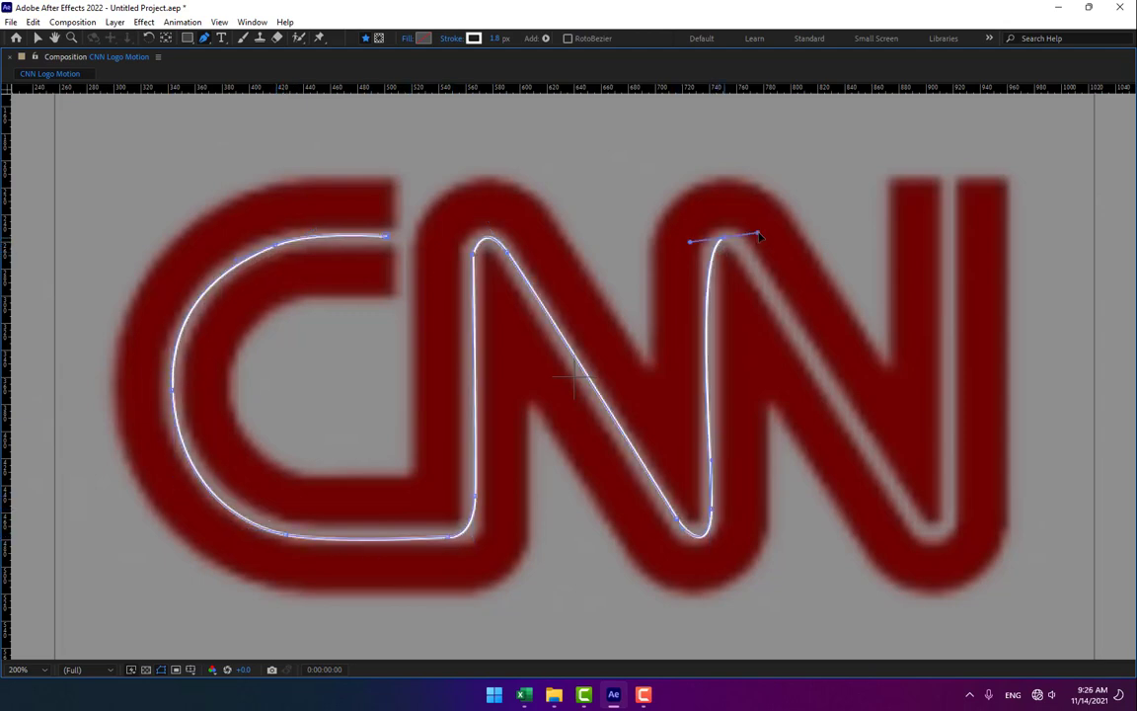
click(784, 317)
drag(916, 521, 953, 452)
click(949, 183)
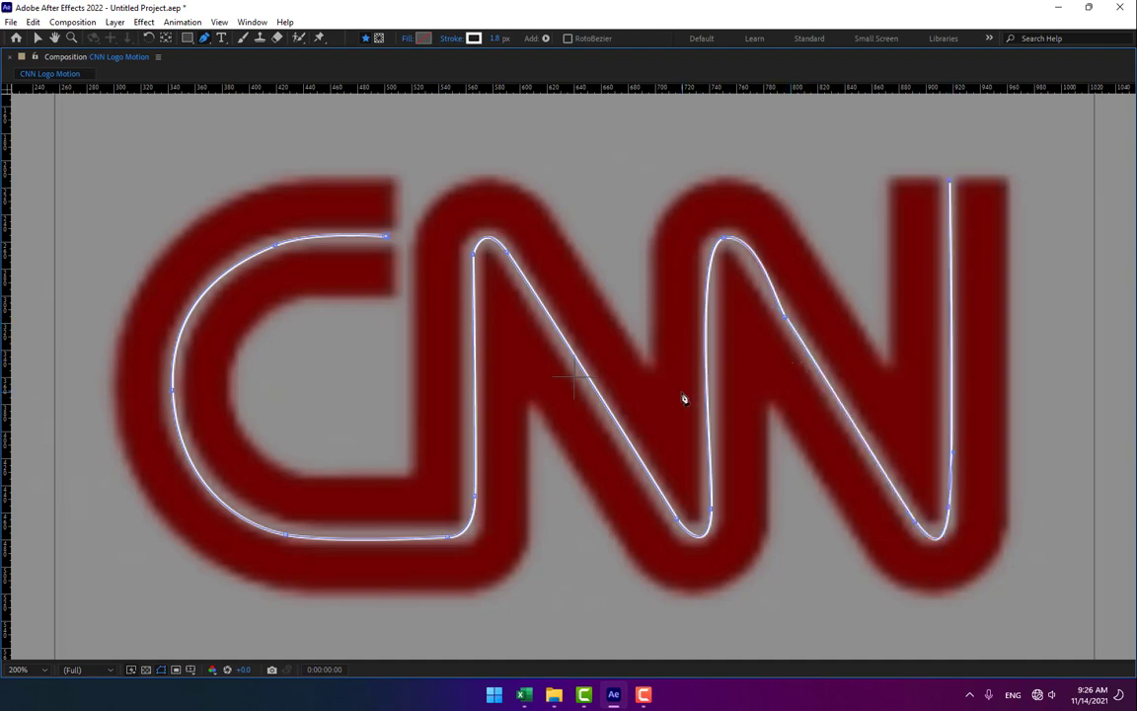
Refine the centre path's points and curve handles on the two Ns to follow the white line, and deselect the shape
click(787, 318)
drag(760, 234, 745, 238)
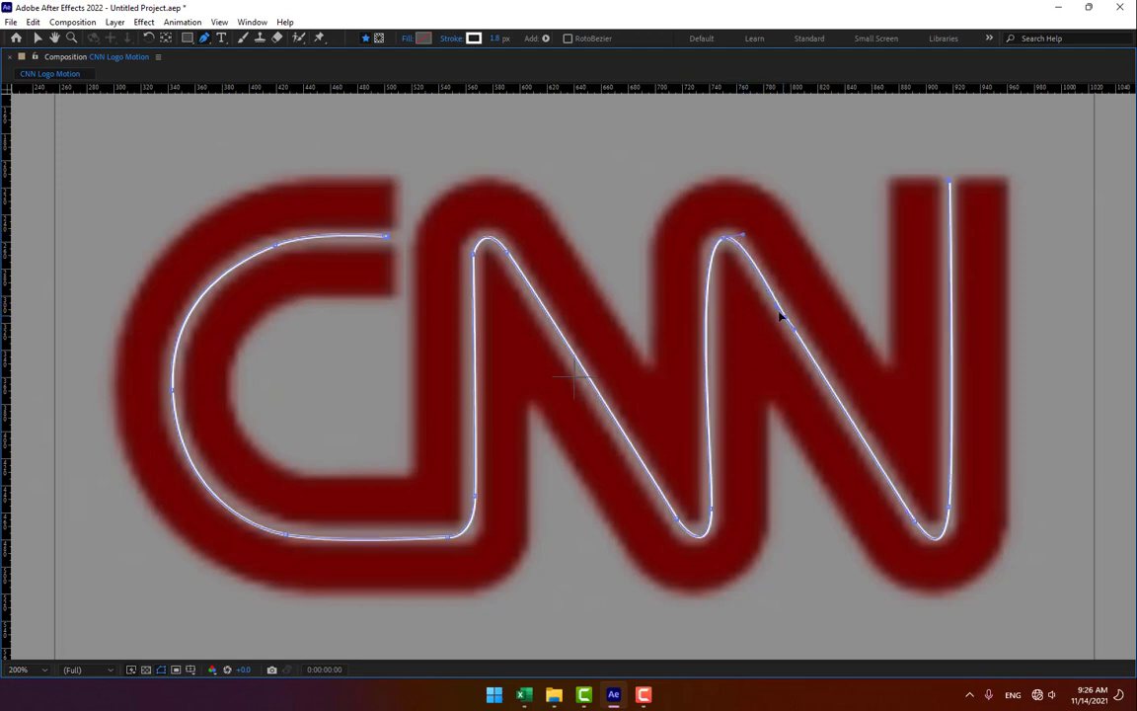
drag(774, 305, 778, 304)
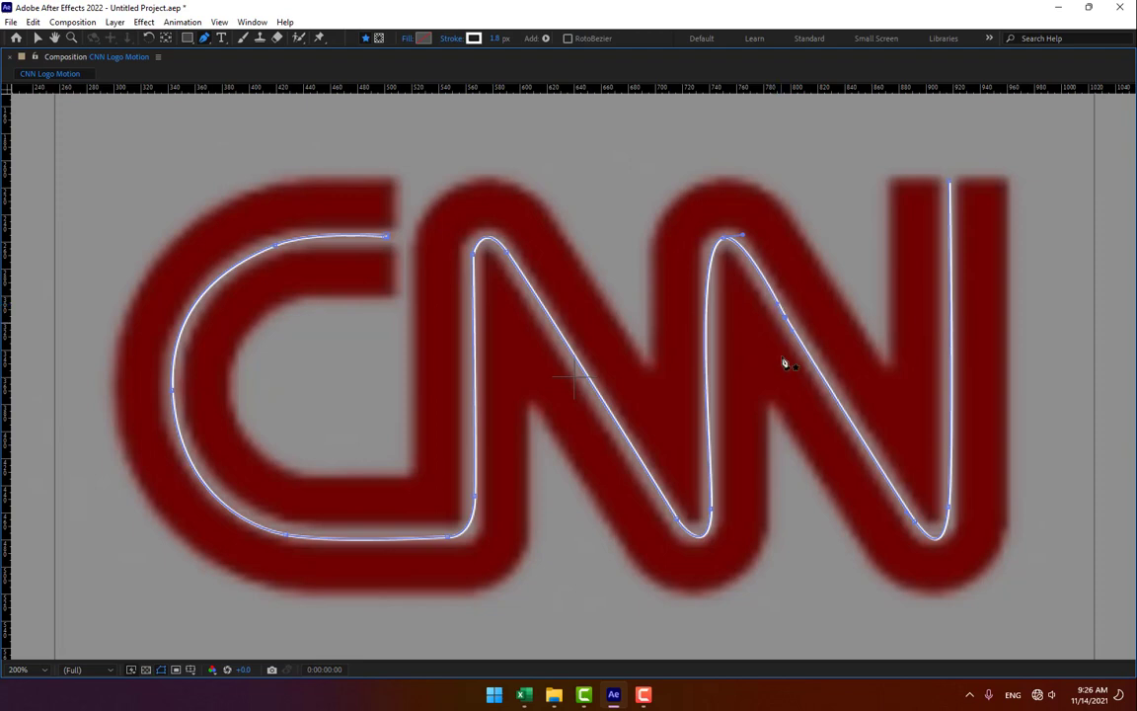
drag(678, 519, 671, 516)
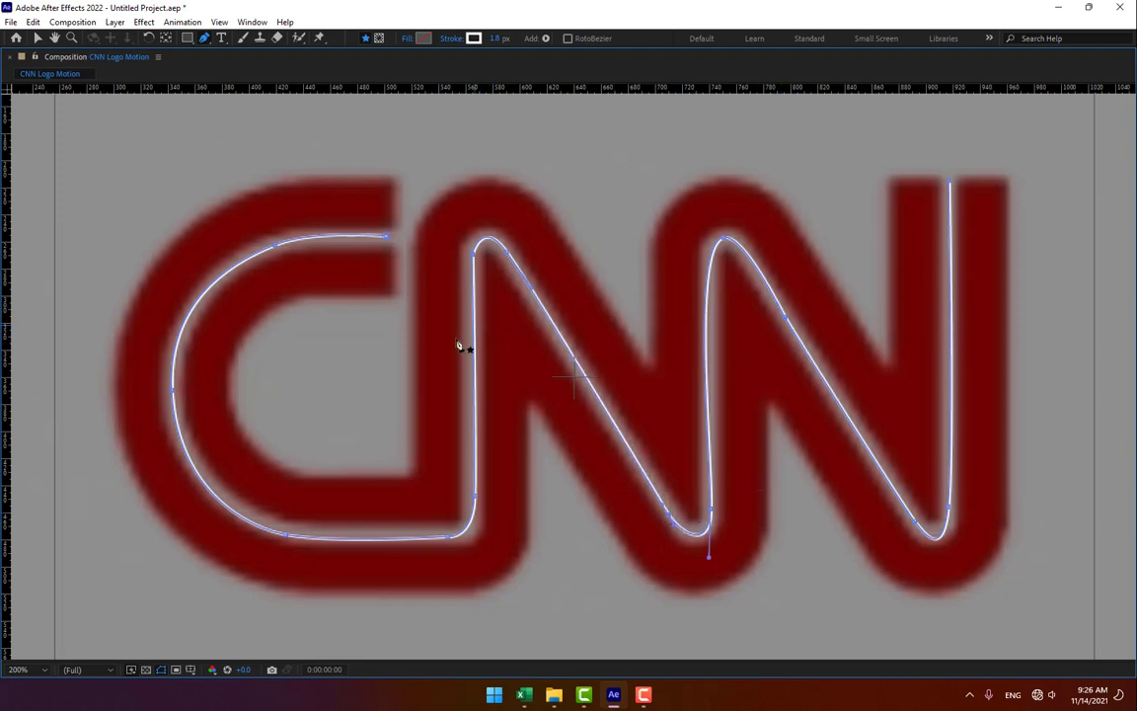
key(grave)
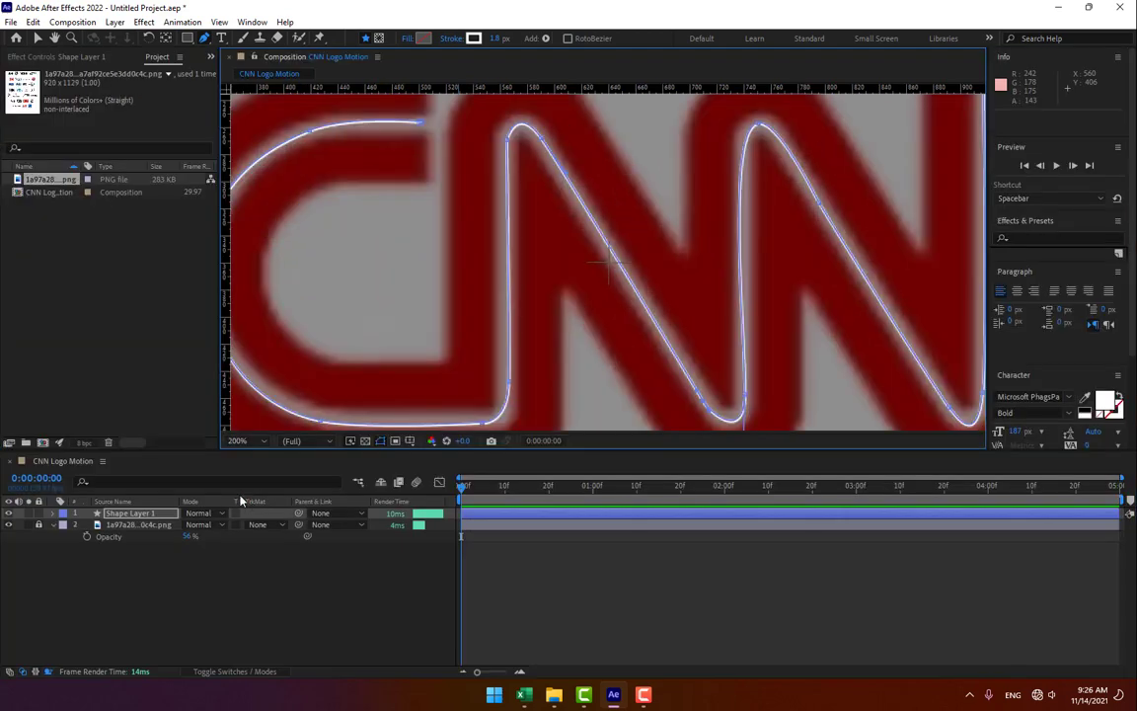
click(287, 605)
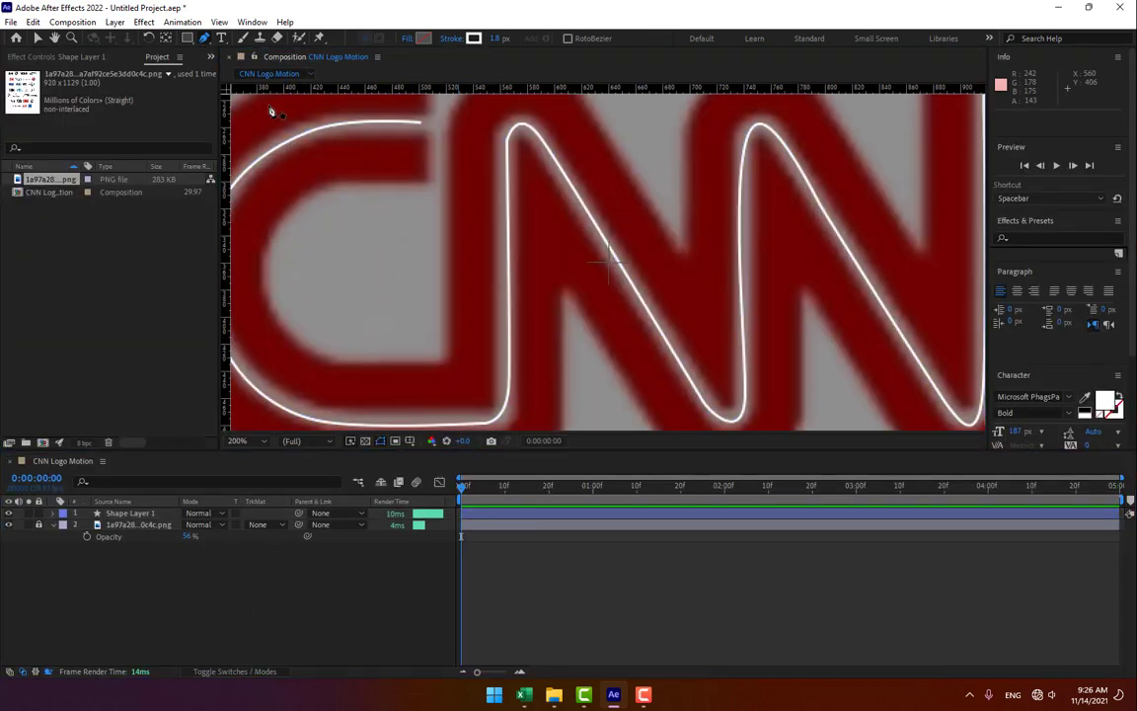
Start a second path through the outer red band of the C, from its upper end around to its lower corner
key(grave)
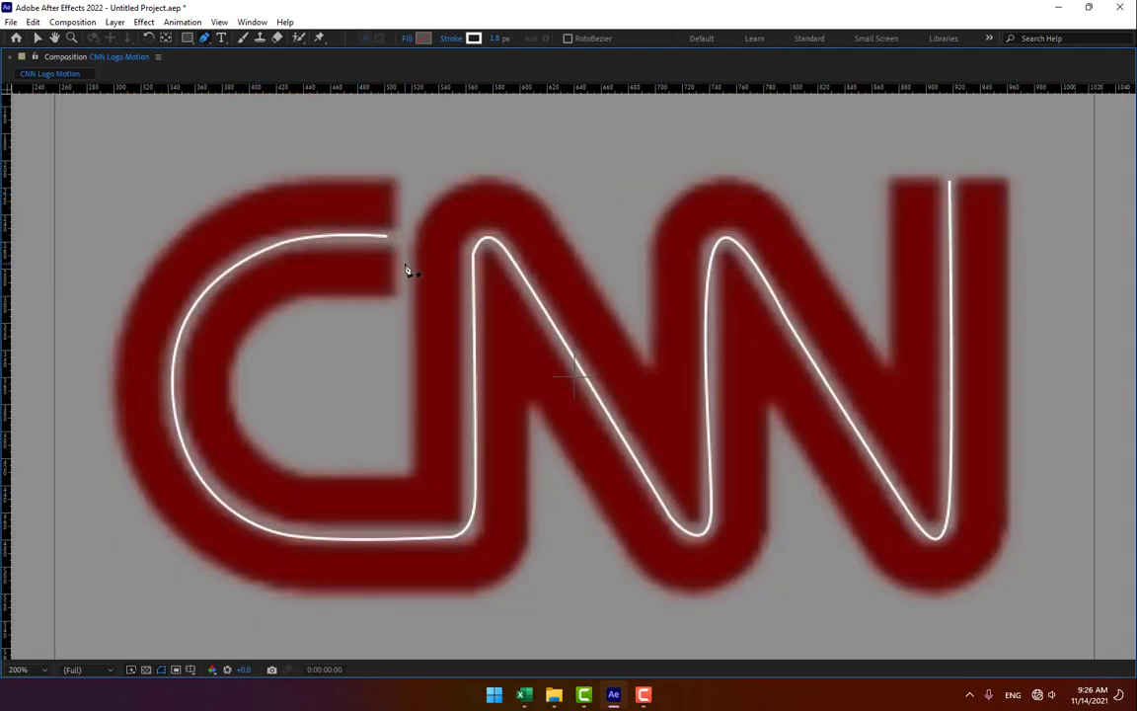
click(389, 203)
drag(257, 212, 213, 230)
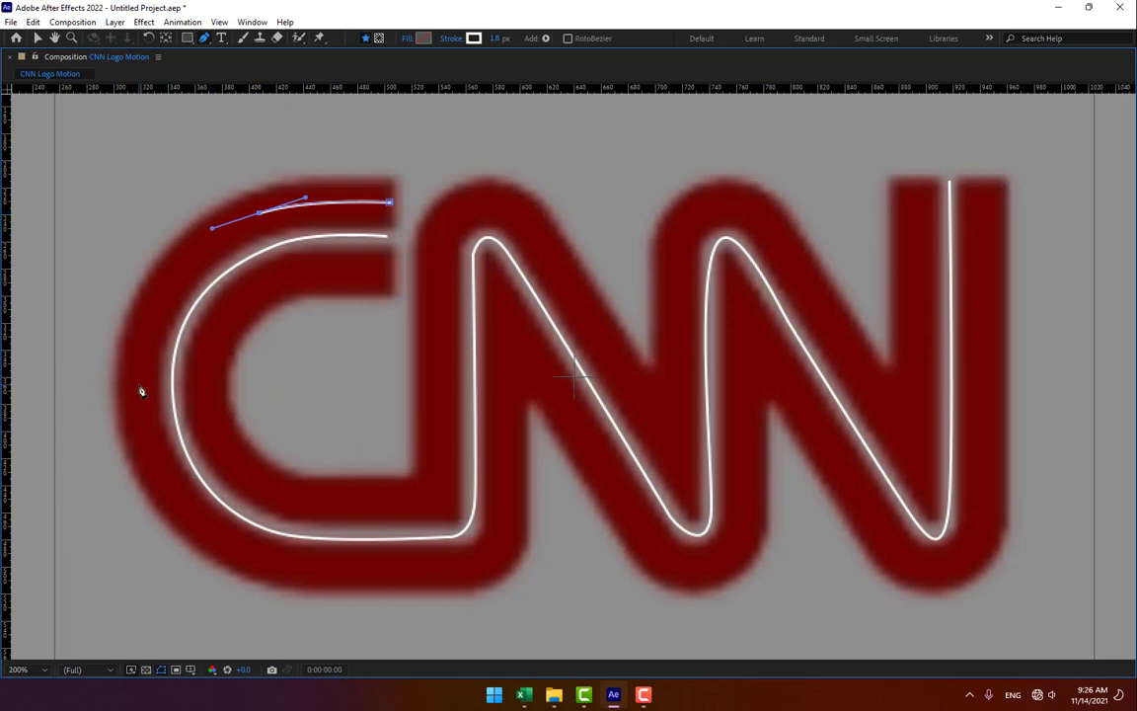
drag(141, 384, 139, 494)
drag(287, 568, 340, 575)
drag(491, 559, 518, 531)
Continue the outer path through the lower red bands of both Ns to the logo's upper end, and adjust its bottom curve points
click(497, 291)
drag(602, 464, 617, 488)
drag(706, 564, 755, 534)
click(740, 296)
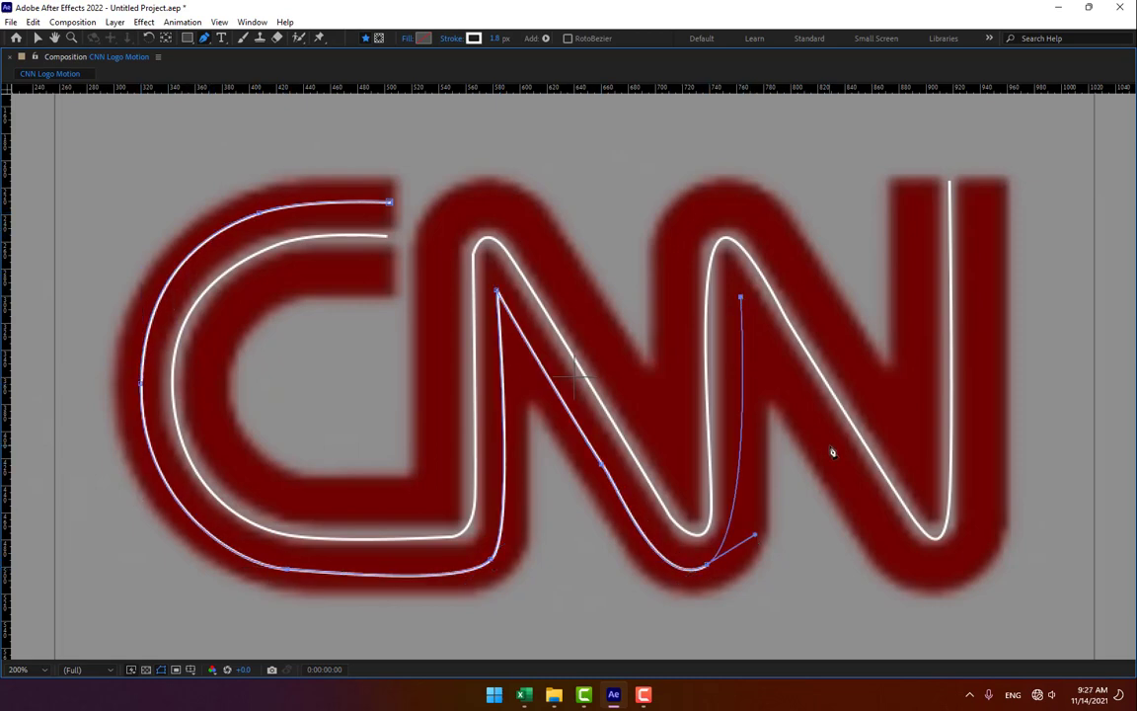
drag(834, 452, 860, 494)
drag(943, 565, 990, 546)
drag(984, 273, 983, 237)
click(982, 181)
drag(943, 566, 953, 570)
drag(706, 564, 714, 564)
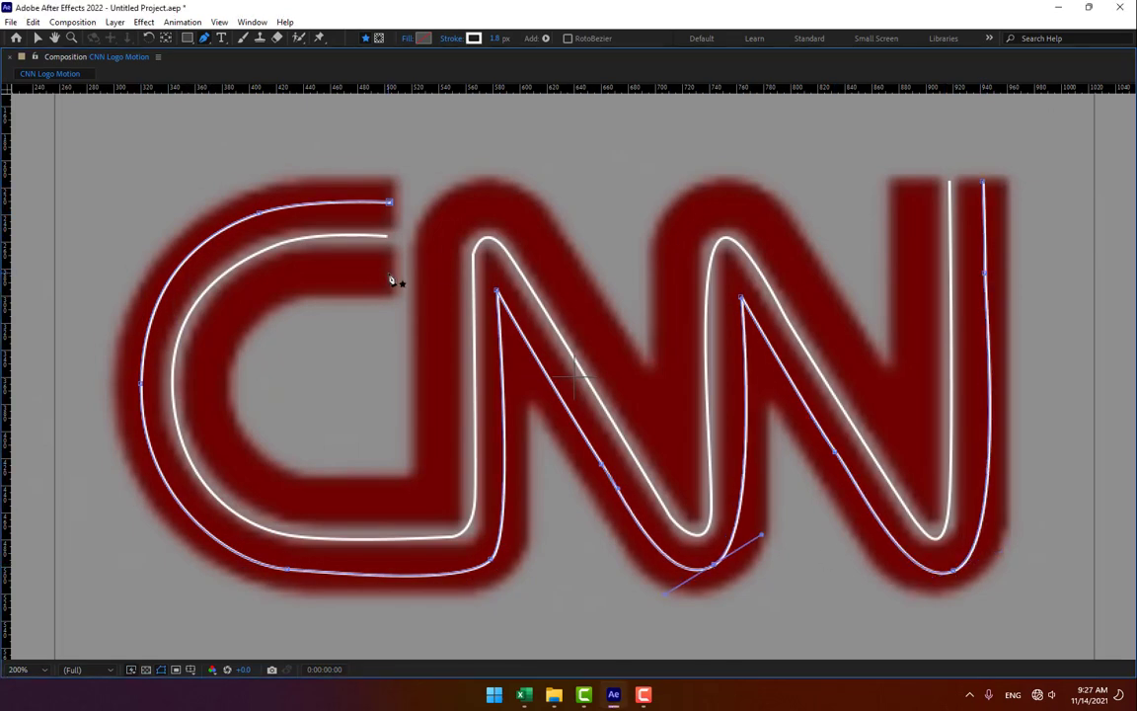
Trace a third path through the inner red band of the C and the upper red bands of both Ns
click(386, 271)
drag(269, 284, 224, 314)
drag(214, 423, 224, 454)
mouse_move(338, 505)
mouse_down()
mouse_move(418, 506)
mouse_move(441, 486)
mouse_up()
drag(444, 221, 464, 203)
drag(529, 225, 553, 264)
click(674, 455)
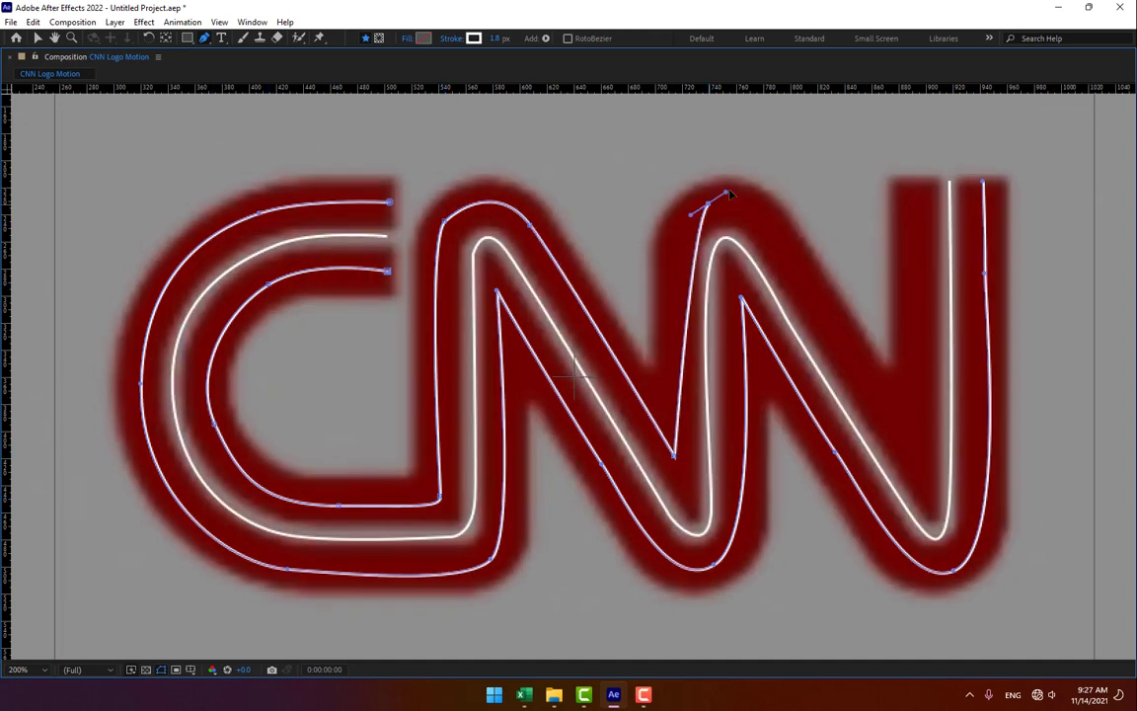
click(920, 464)
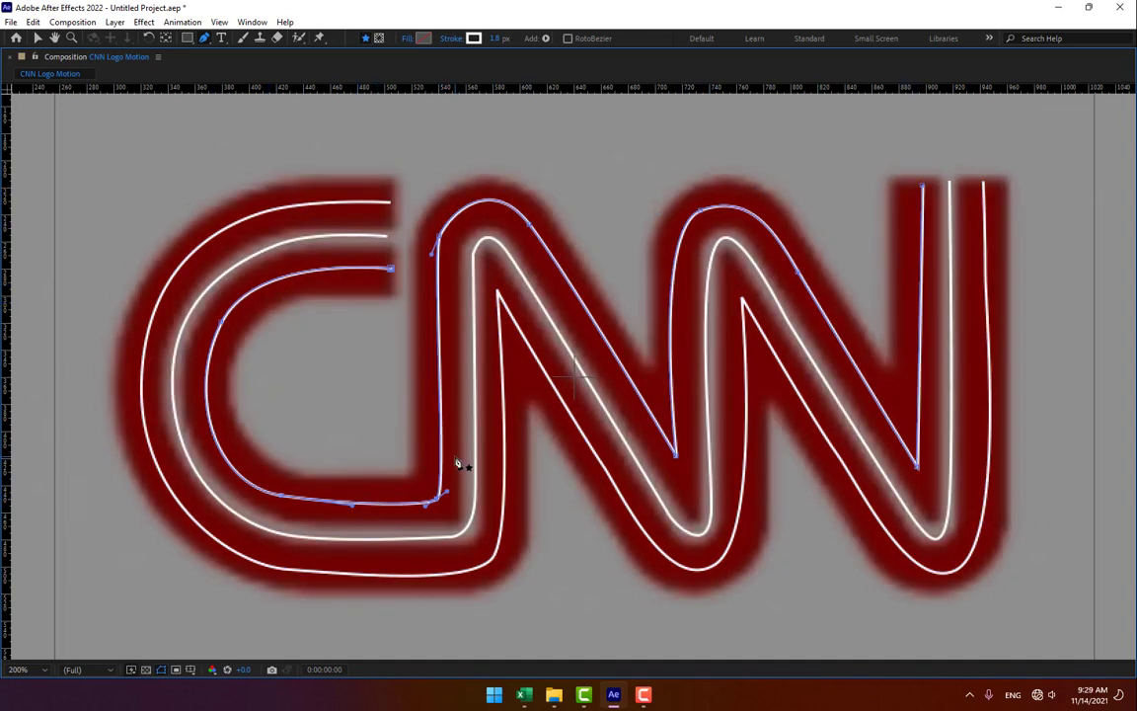
Delete the reference logo sheet layer from the composition, leaving only the three traced shape layers
key(grave)
click(284, 600)
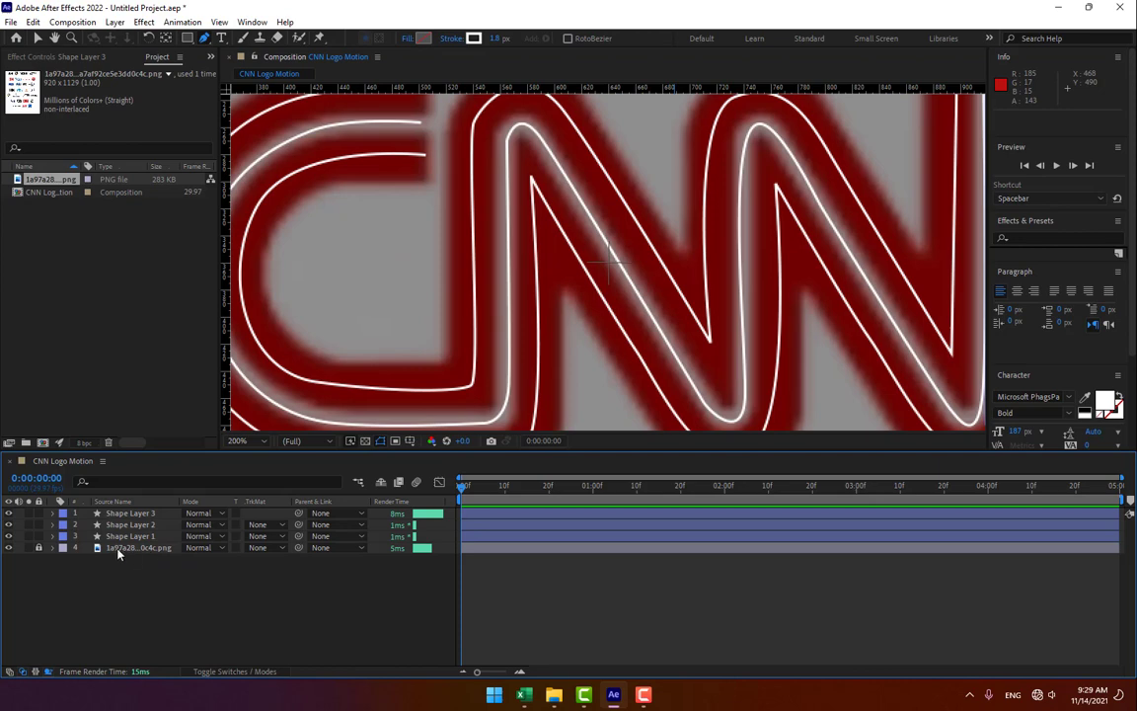
click(148, 547)
key(Delete)
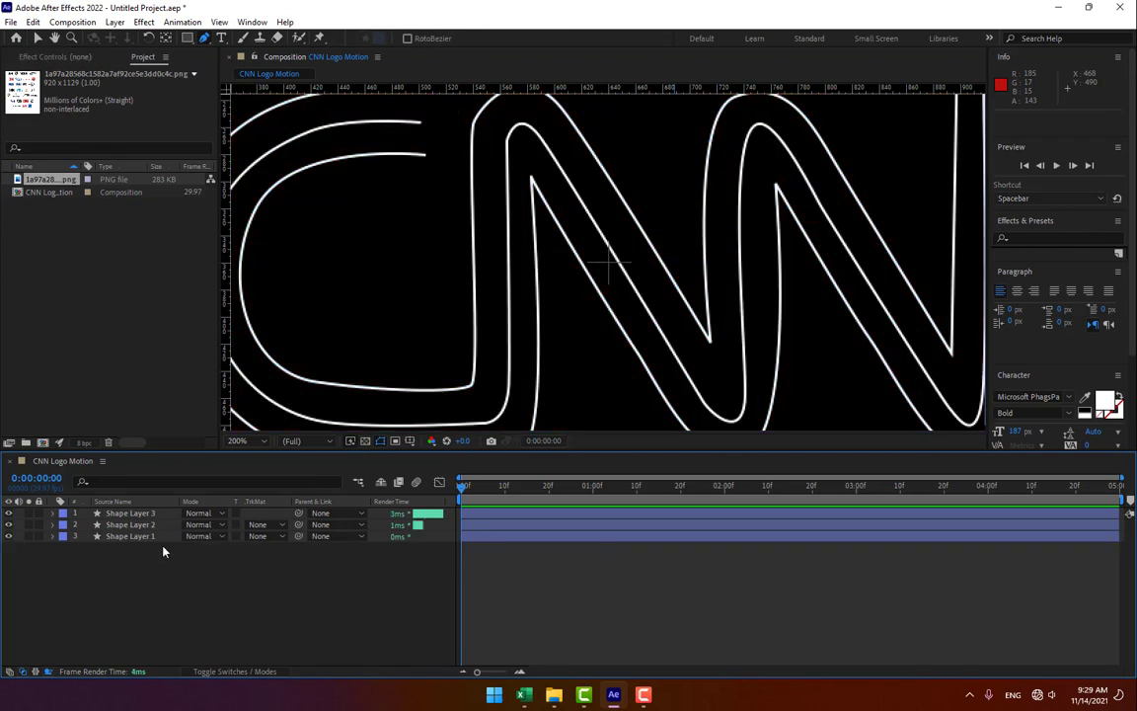
scroll(599, 201, down, 2)
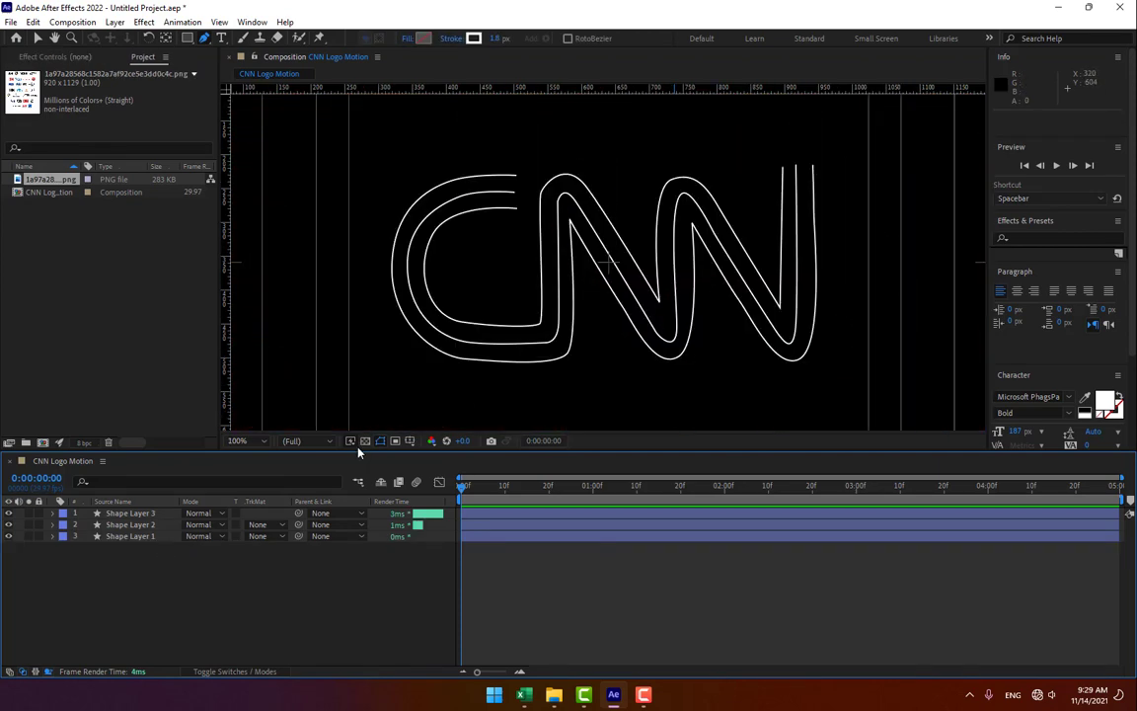
Add a Trim Paths operator to Shape Layer 2 at the 1-second mark and expand its settings
click(130, 525)
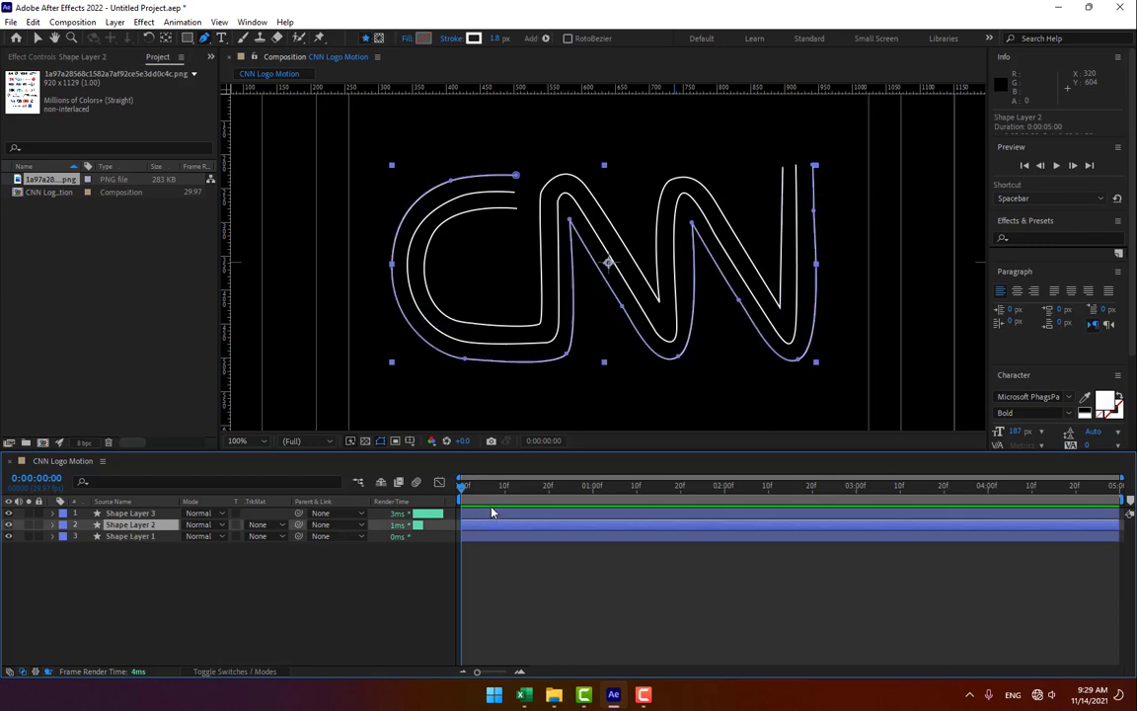
click(592, 490)
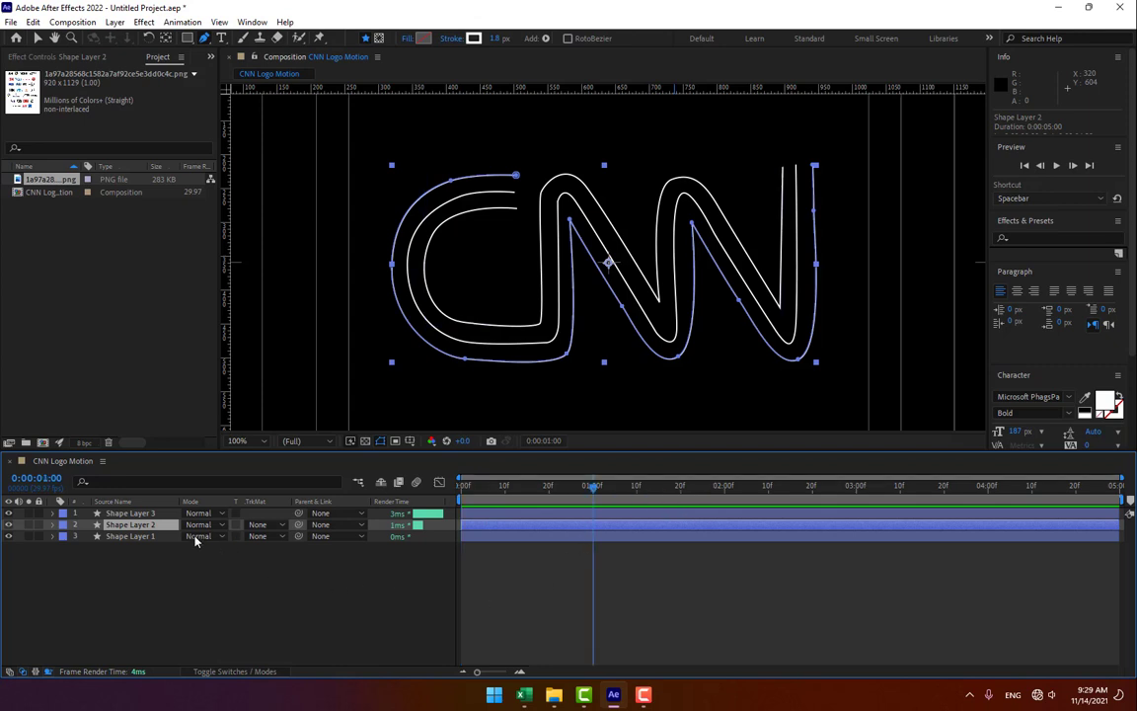
click(53, 525)
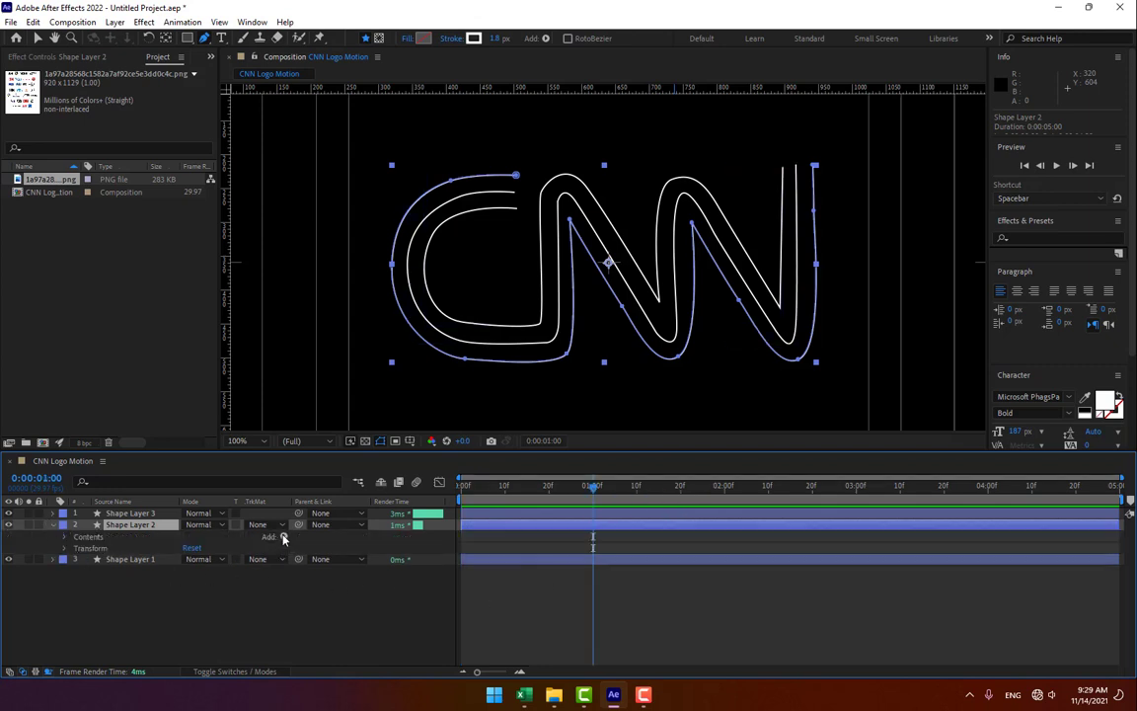
click(283, 537)
click(331, 462)
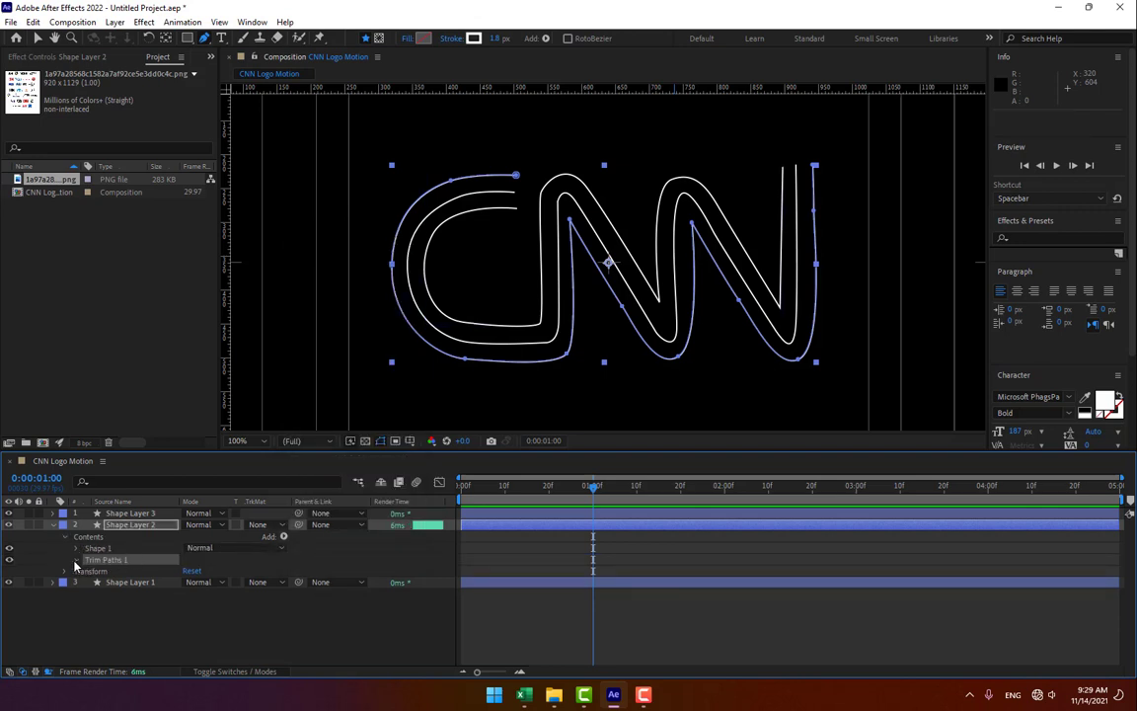
click(76, 560)
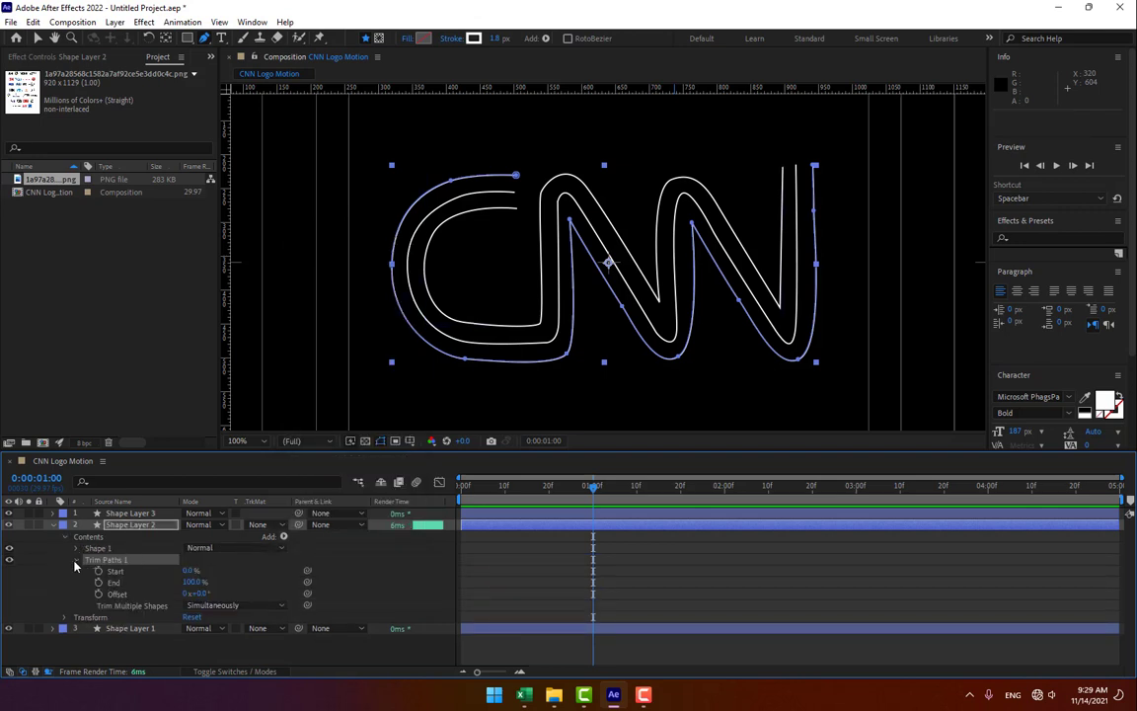
Test trimming the outer line with the Trim Paths End value, restore the full line and collapse the layer
click(192, 583)
text(45)
key(Return)
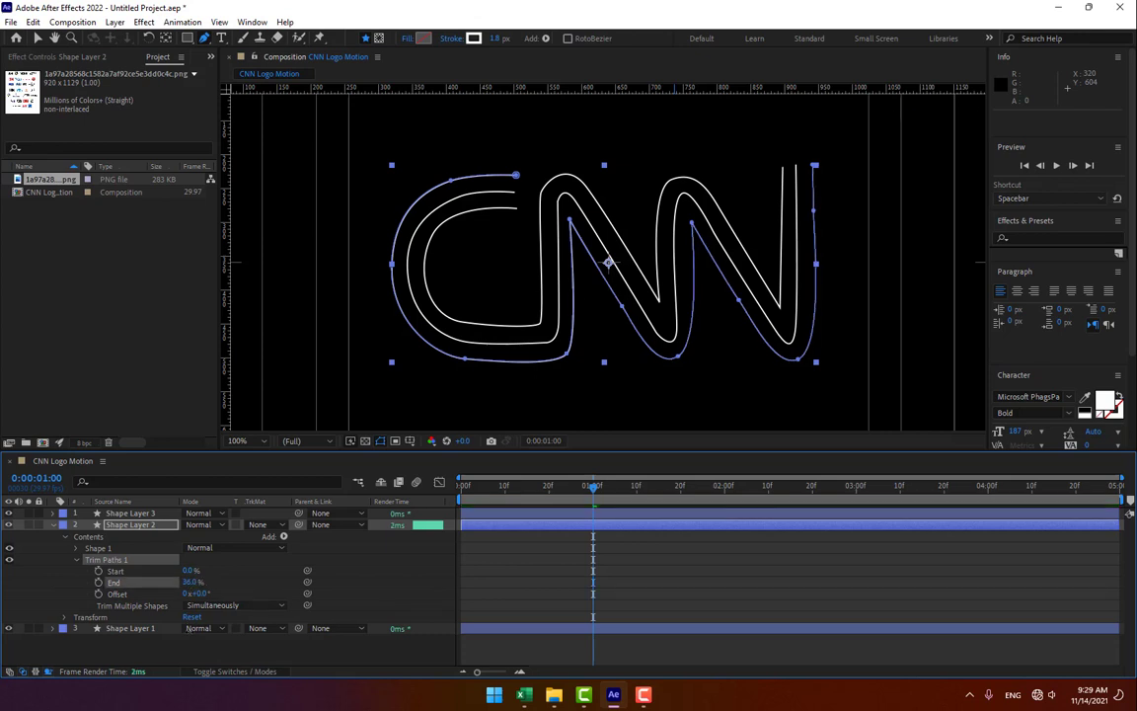
mouse_move(197, 605)
mouse_down()
mouse_move(223, 604)
mouse_move(187, 599)
mouse_move(264, 551)
mouse_up()
click(53, 525)
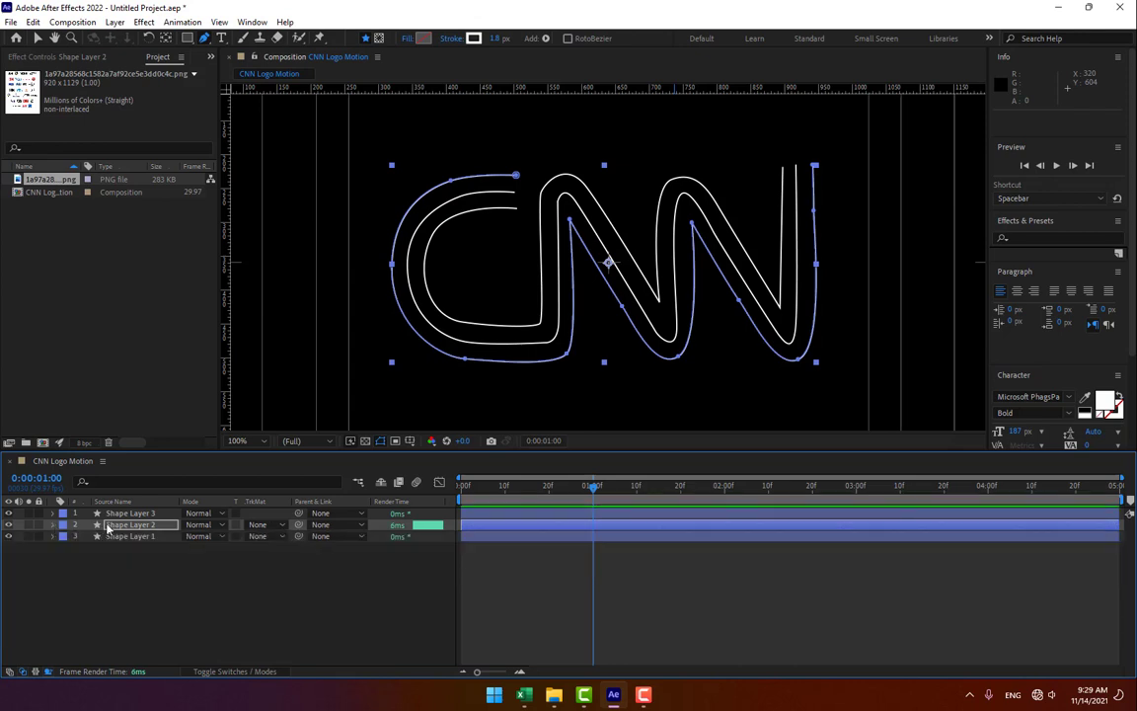
Reorder the layers so that Shape Layer 1 sits directly above Shape Layer 2
click(126, 515)
click(127, 540)
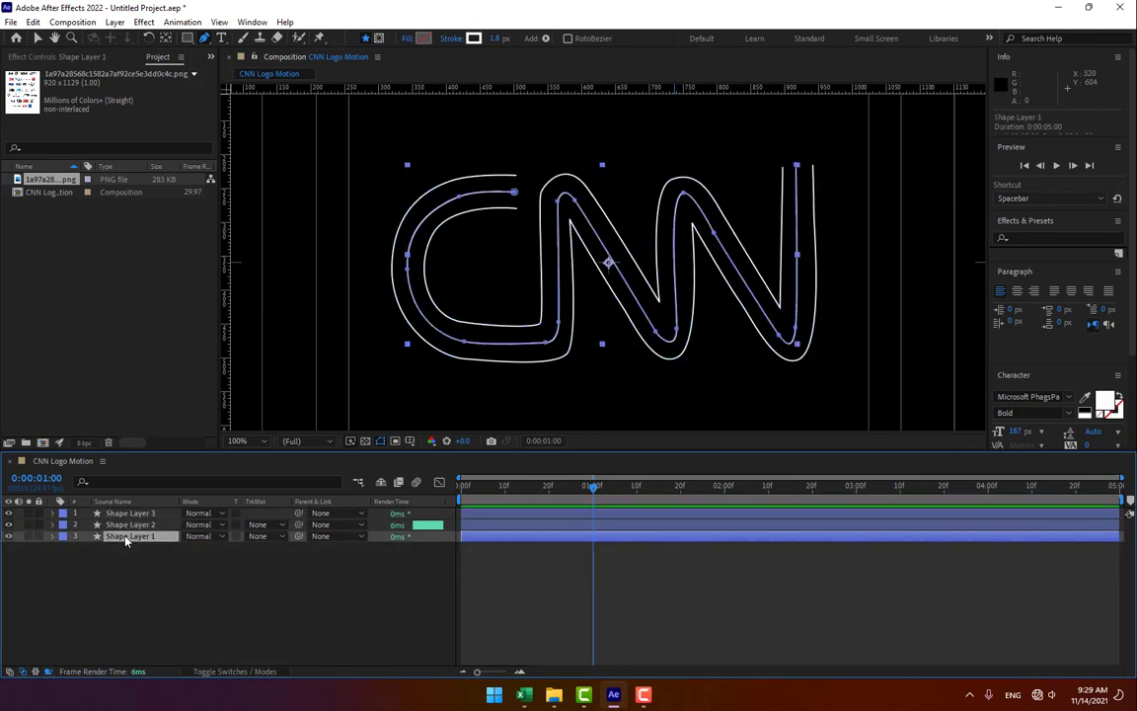
drag(127, 540, 129, 525)
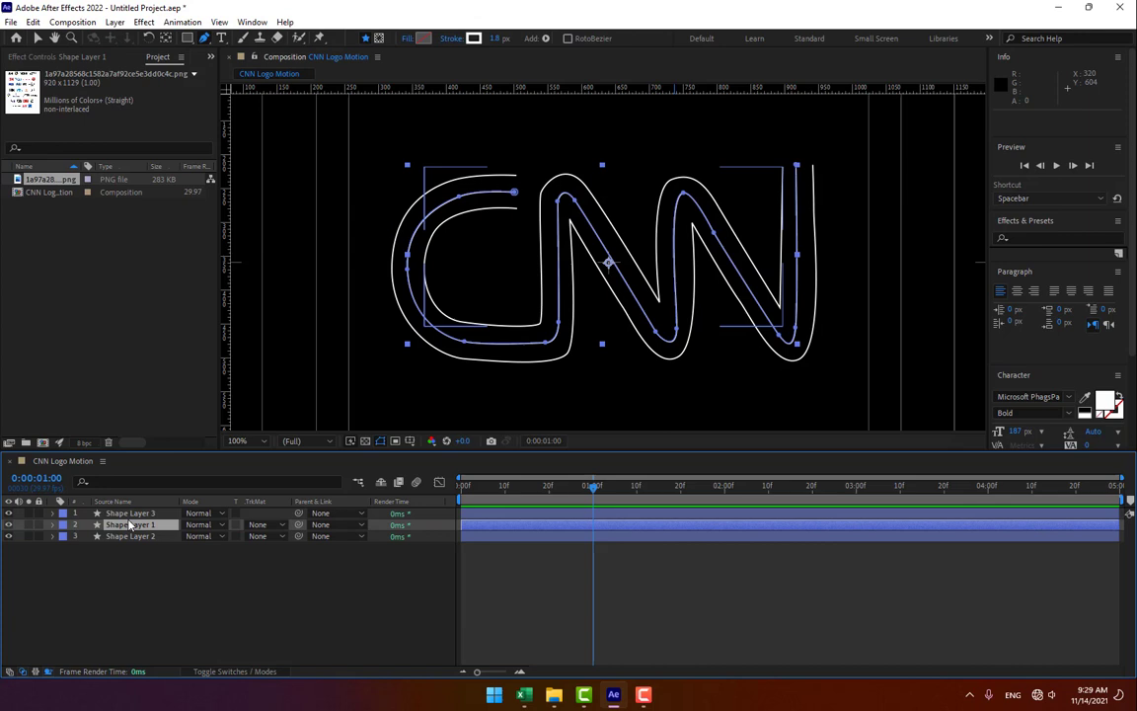
Add Trim Paths to Shape Layer 1 and keyframe its End at 0% at the 1-second mark
click(52, 525)
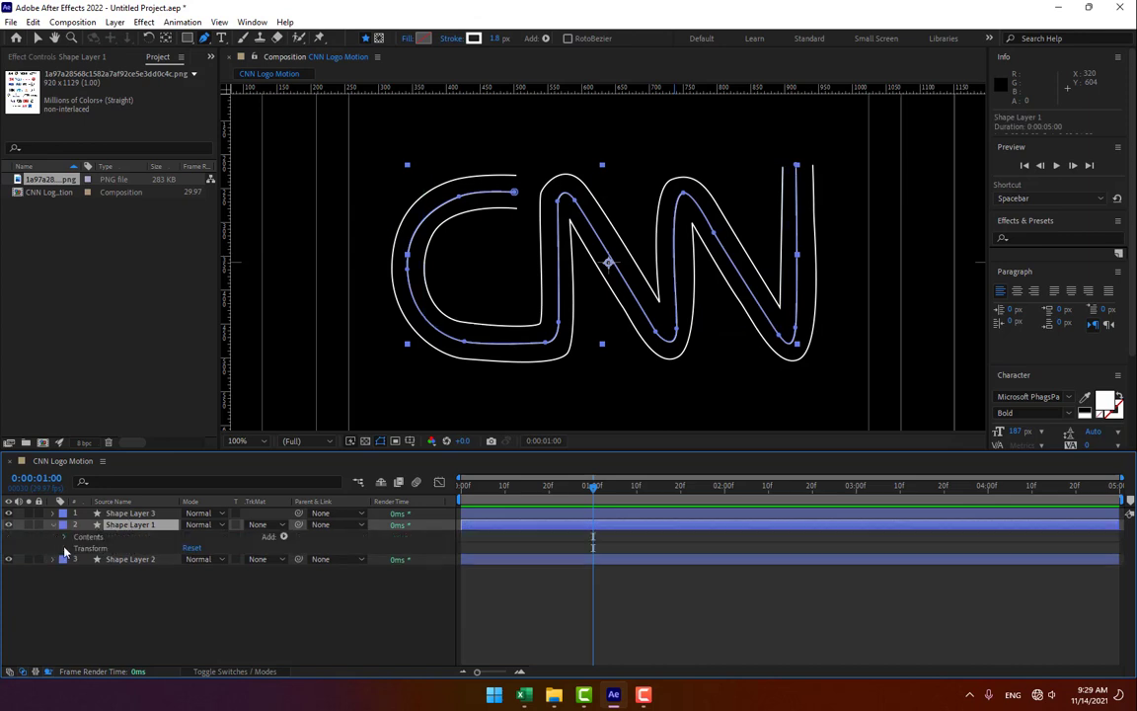
click(284, 536)
click(327, 604)
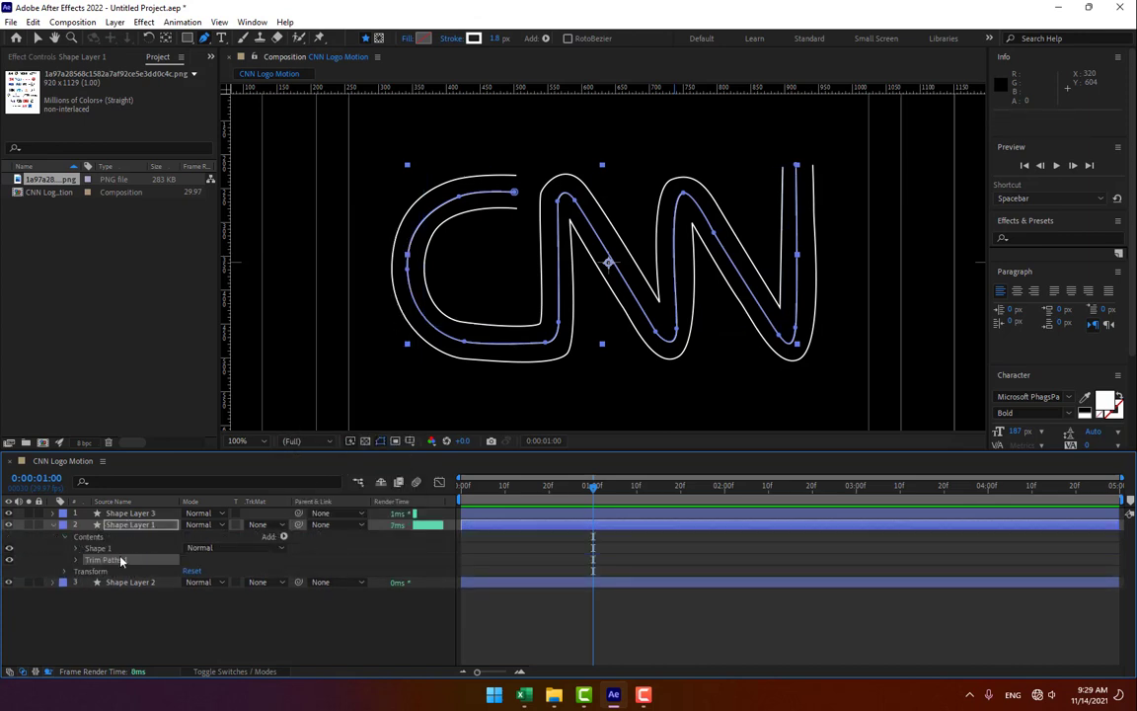
click(76, 561)
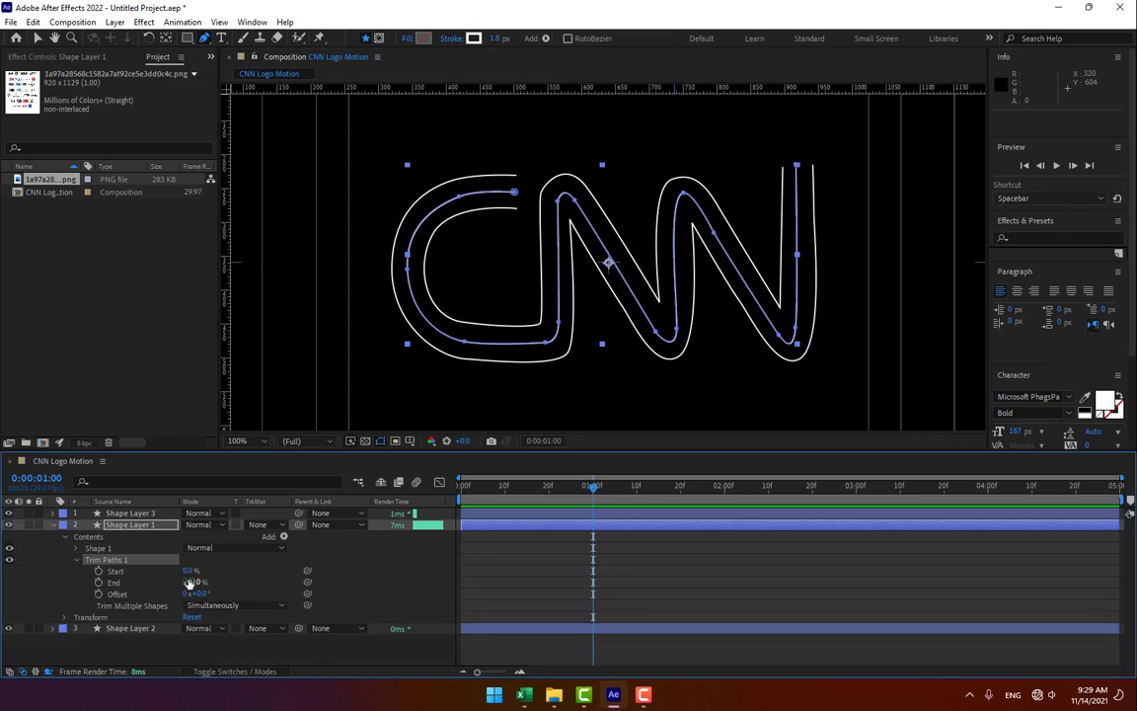
drag(190, 584, 117, 609)
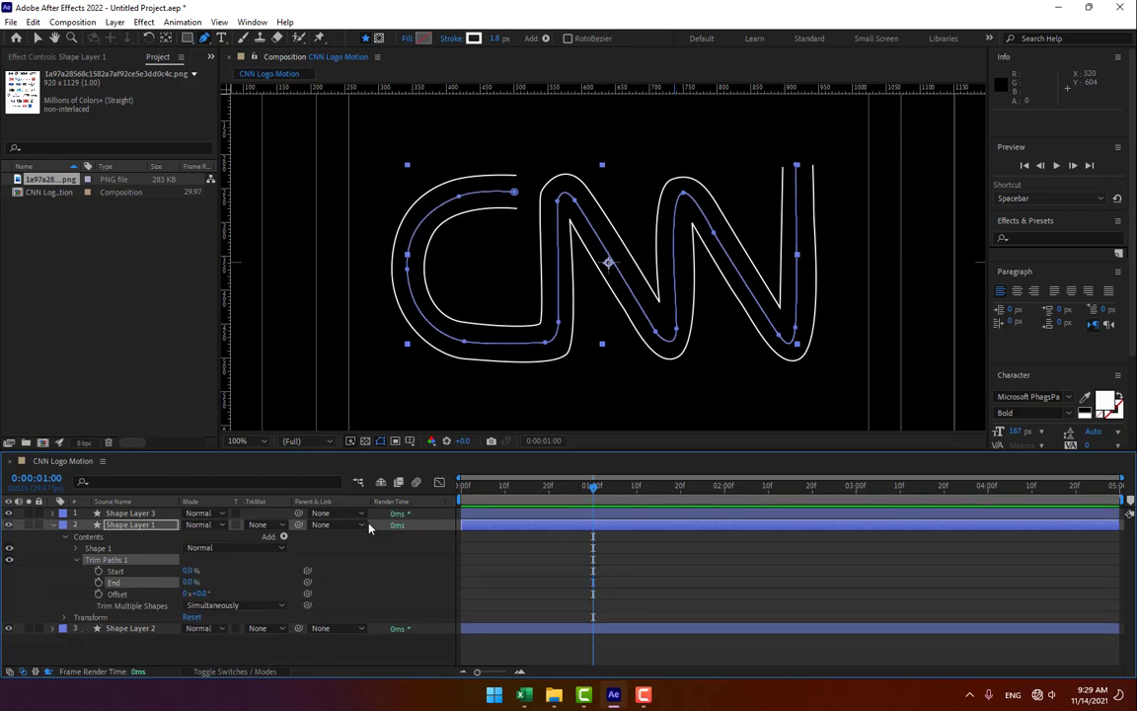
click(97, 582)
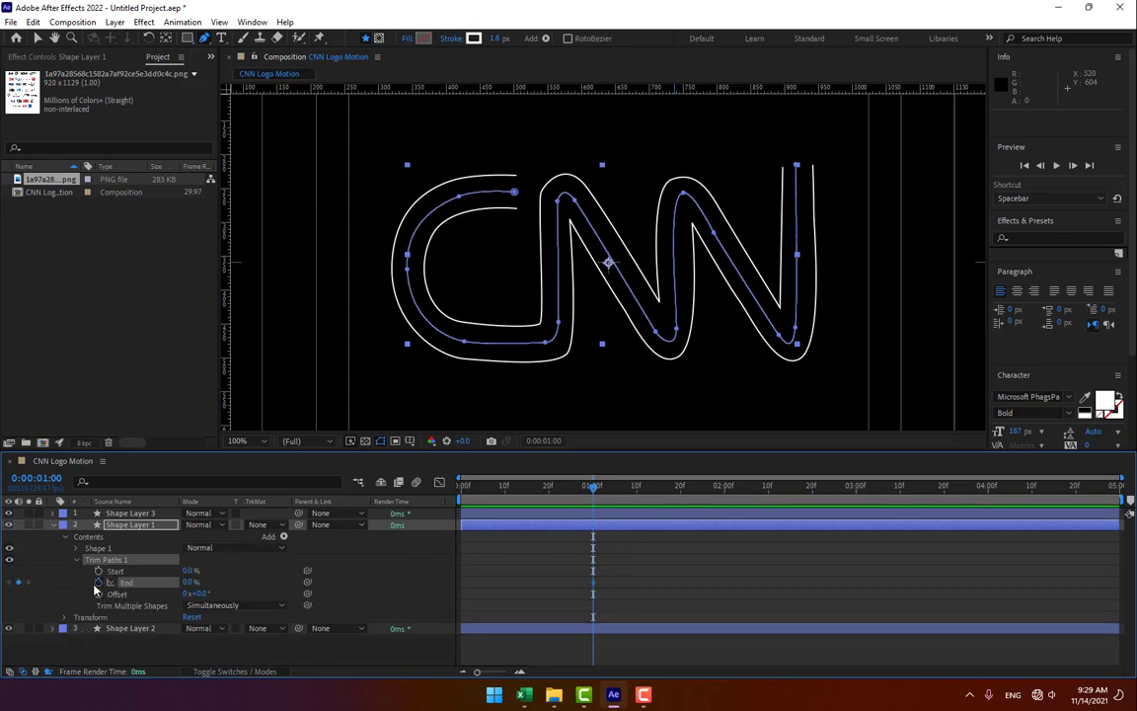
Keyframe Shape Layer 1's Trim Paths End at 100% at 3 seconds and scrub through the line animation
click(856, 487)
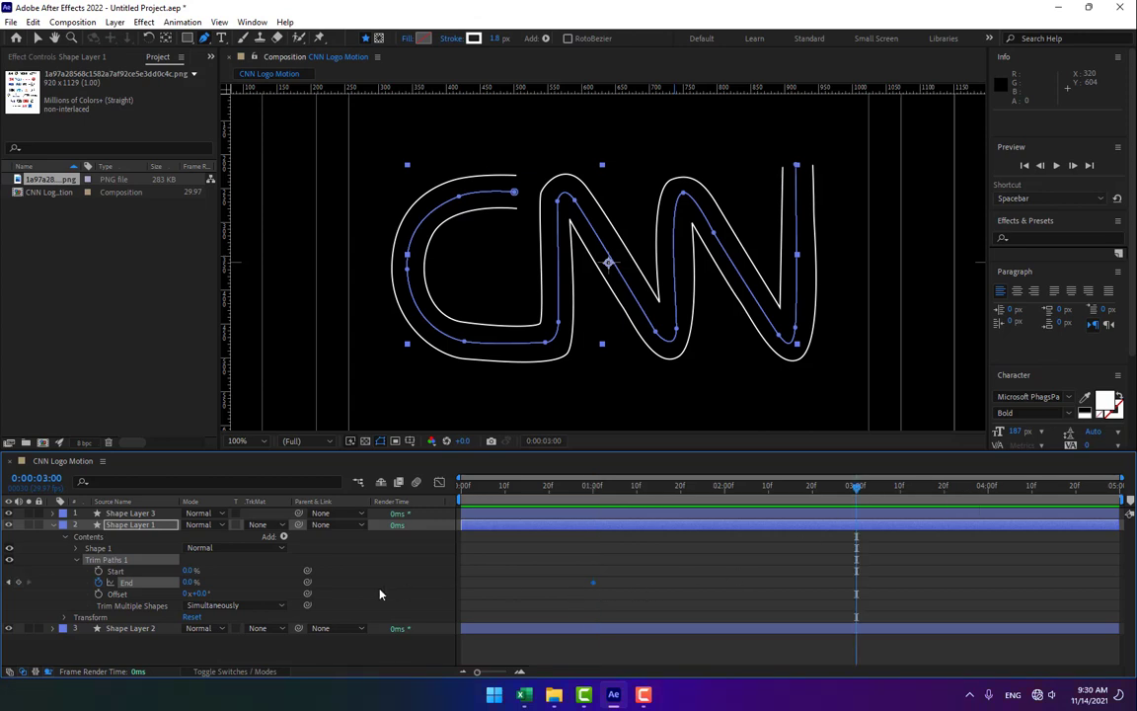
drag(188, 584, 413, 582)
click(459, 573)
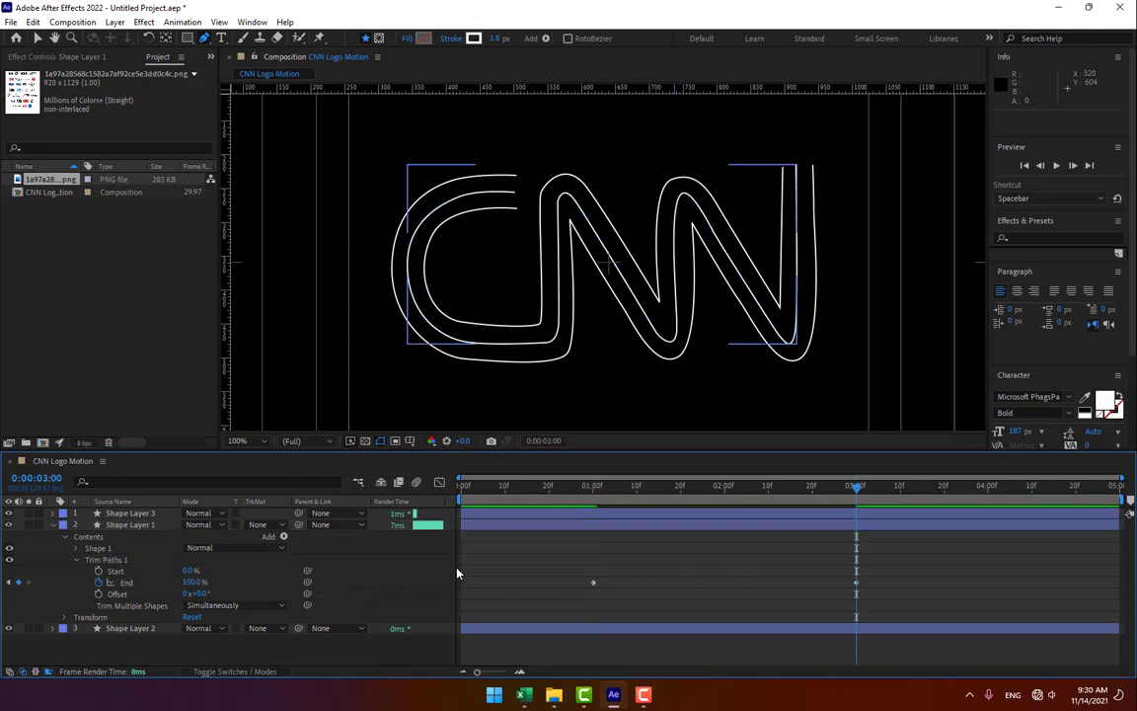
drag(609, 493, 858, 467)
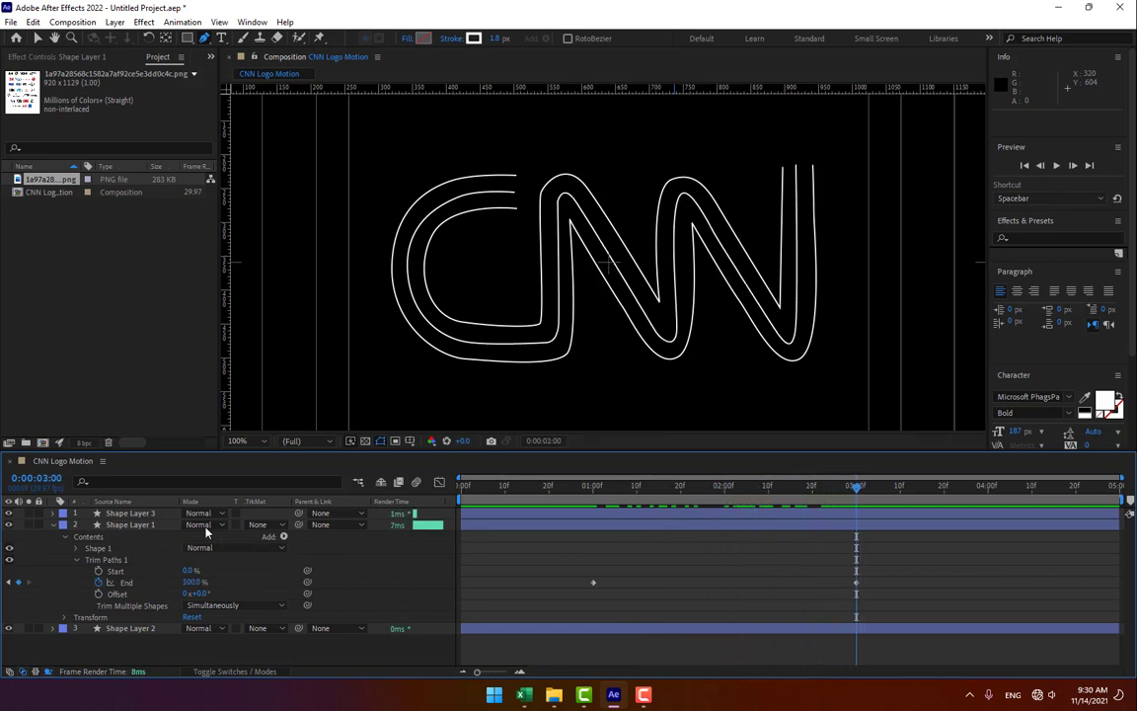
Give Shape Layer 3 a red FF0000 stroke with a width of 18 px
click(131, 513)
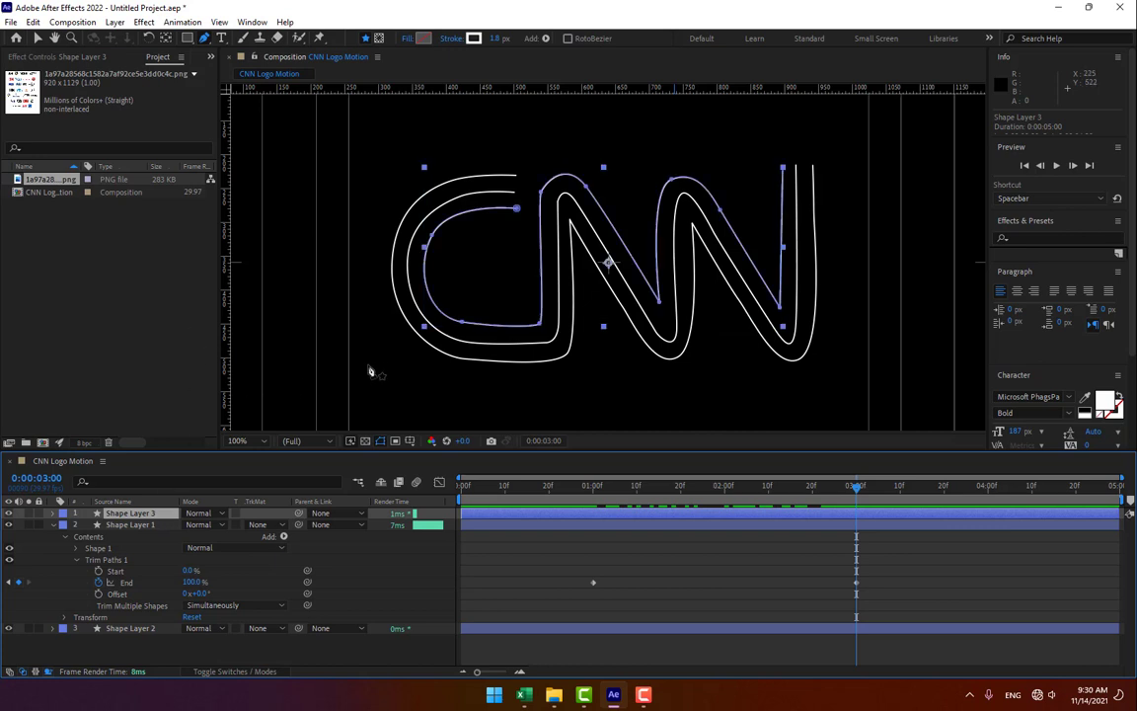
drag(494, 39, 506, 37)
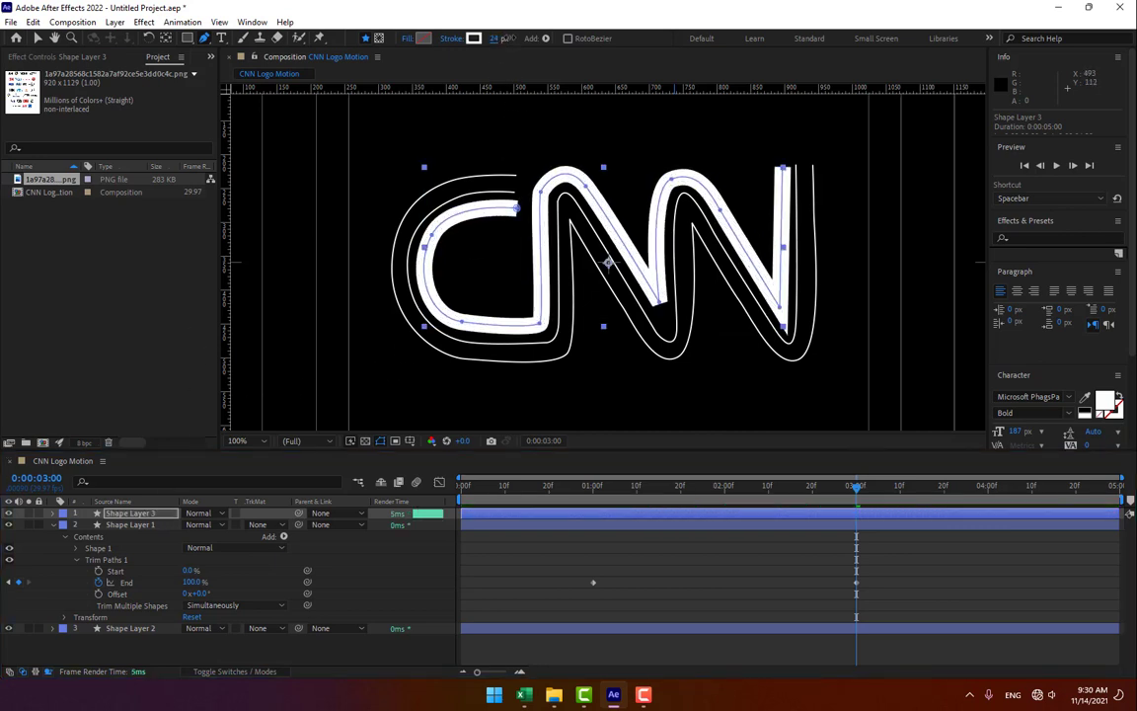
click(473, 37)
drag(875, 456, 917, 322)
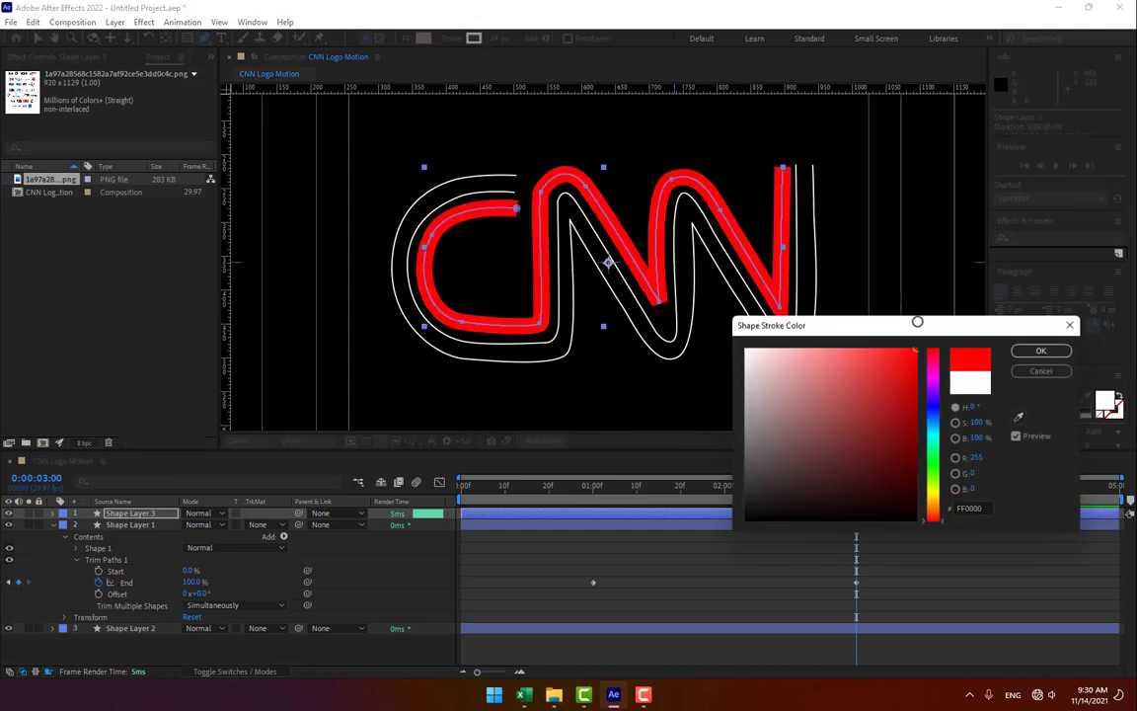
click(1040, 351)
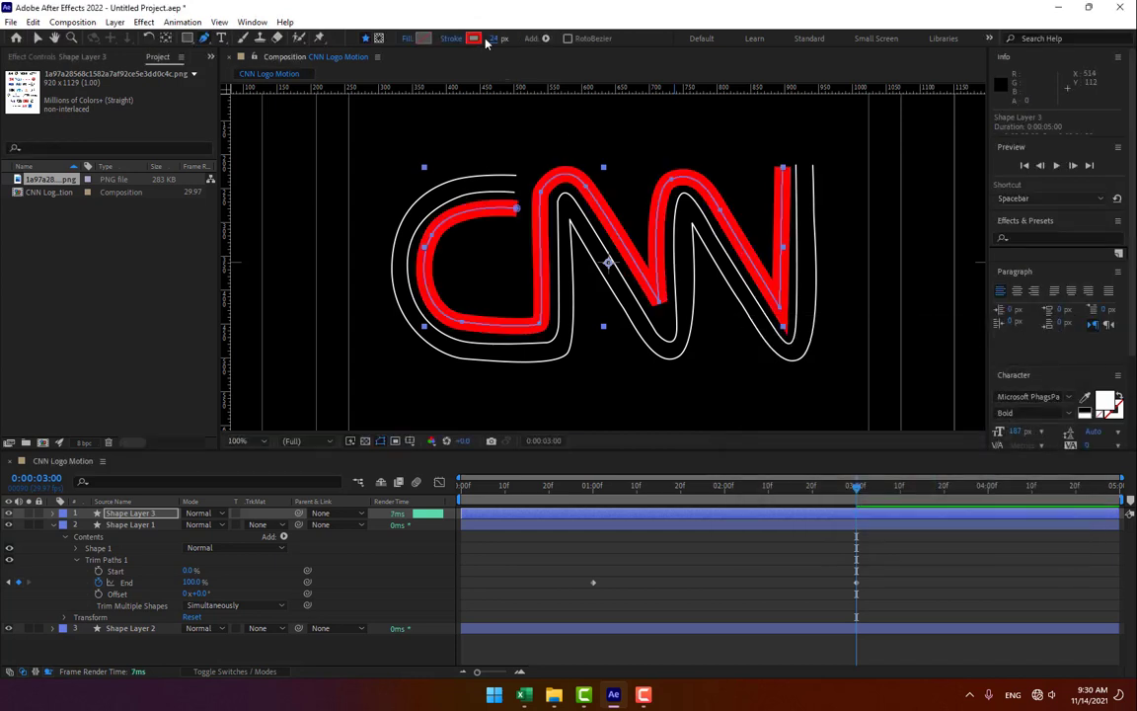
drag(496, 40, 496, 43)
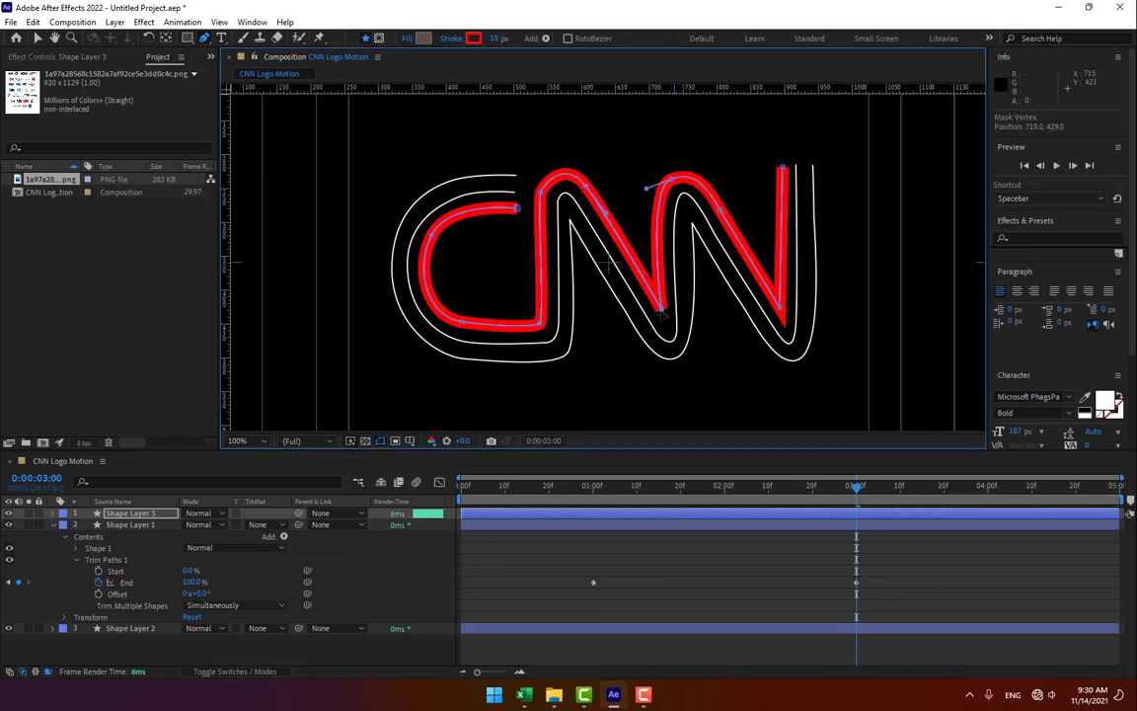
Round the lower corner of the red stroke in the first N with the Convert Vertex tool
key(period)
key(period)
drag(866, 365, 690, 187)
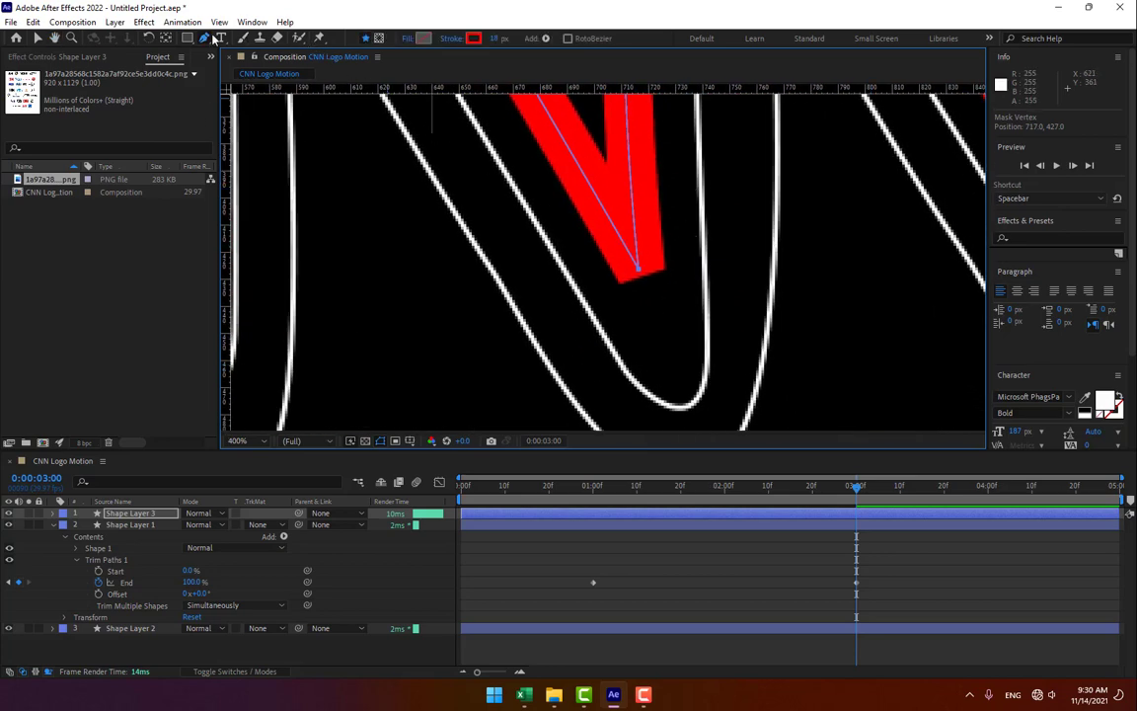
drag(213, 37, 242, 79)
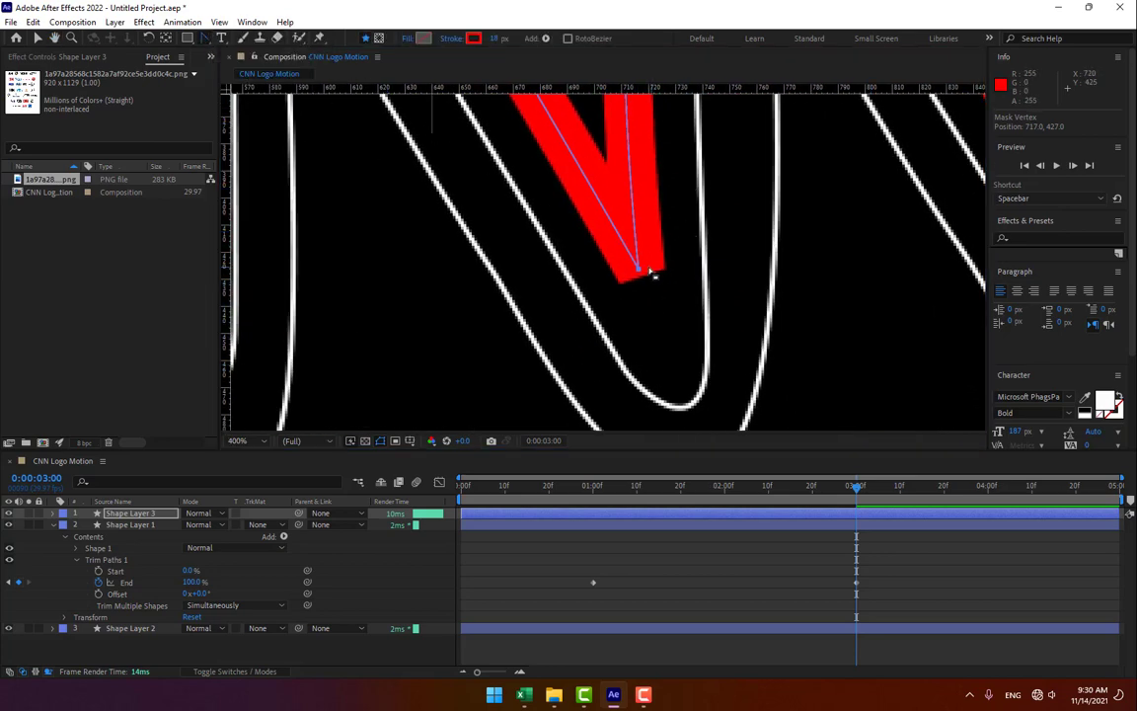
mouse_move(639, 269)
mouse_down()
mouse_move(650, 304)
mouse_move(632, 296)
mouse_move(663, 304)
mouse_move(651, 301)
mouse_up()
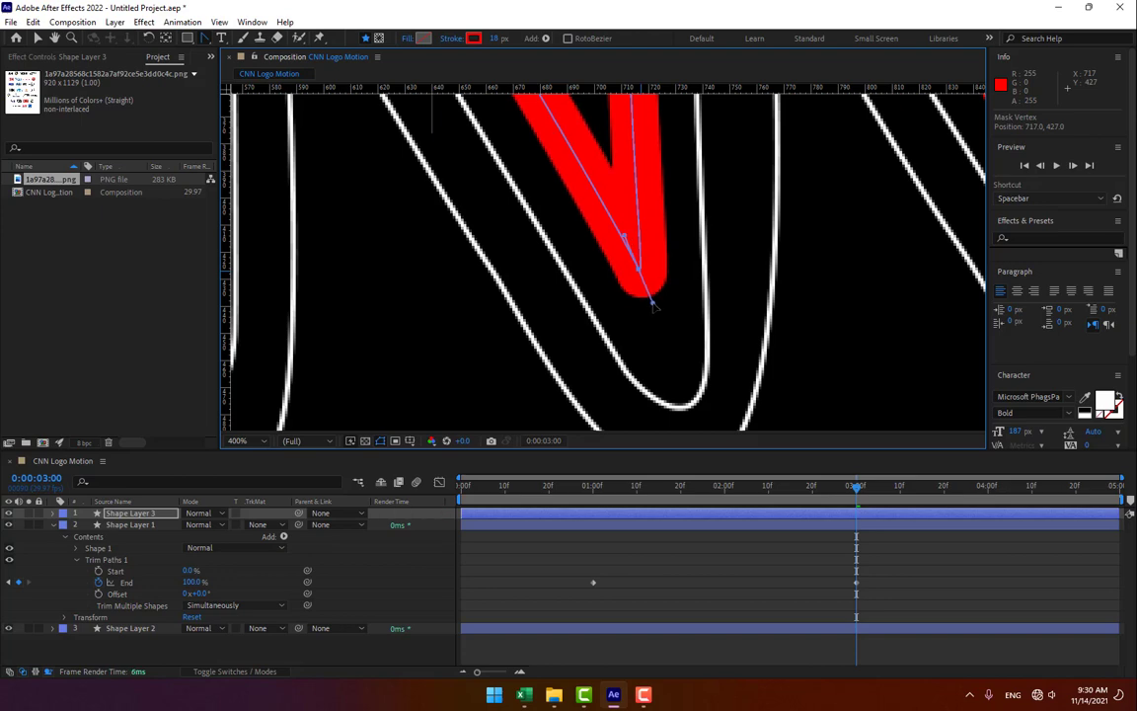
Refine the direction handle at the first N's lower corner of the red stroke
key(comma)
key(comma)
key(comma)
key(comma)
key(comma)
key(comma)
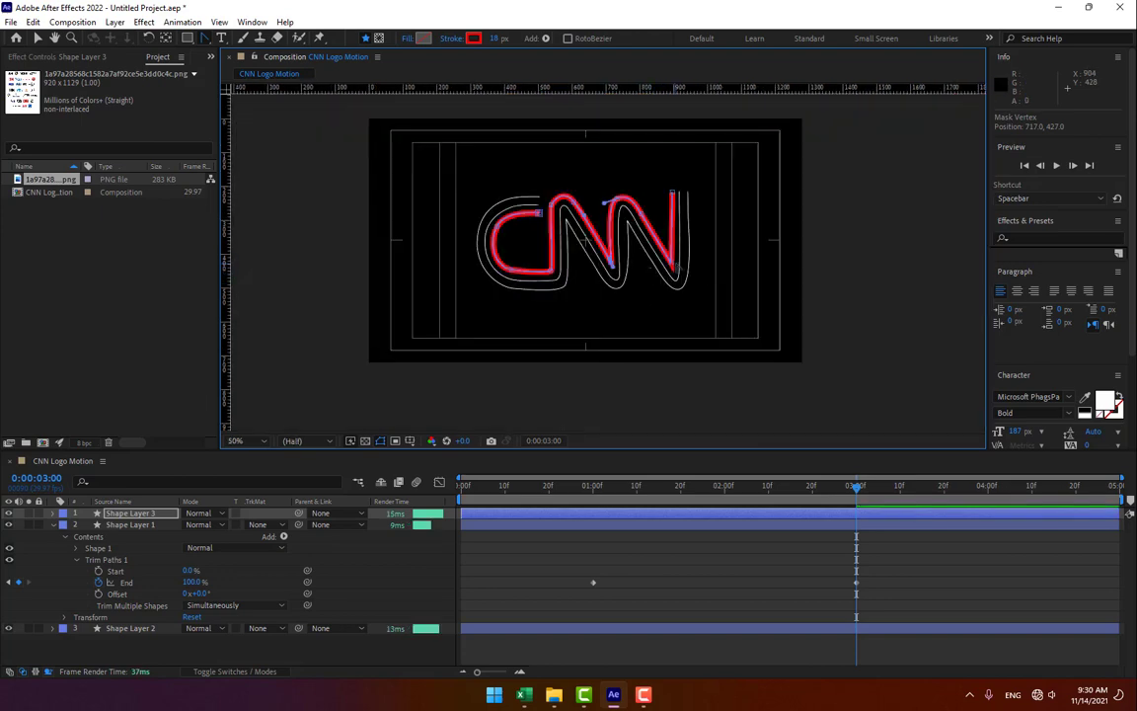
key(period)
key(period)
key(period)
key(period)
key(period)
key(period)
key(period)
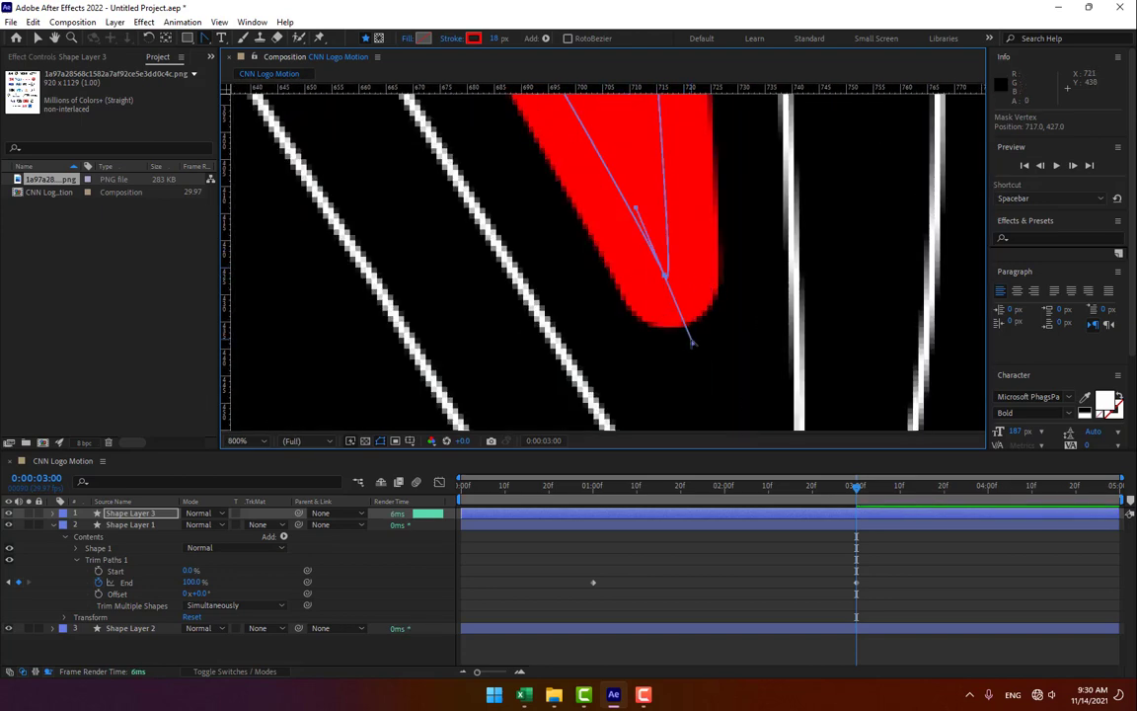
drag(694, 341, 668, 276)
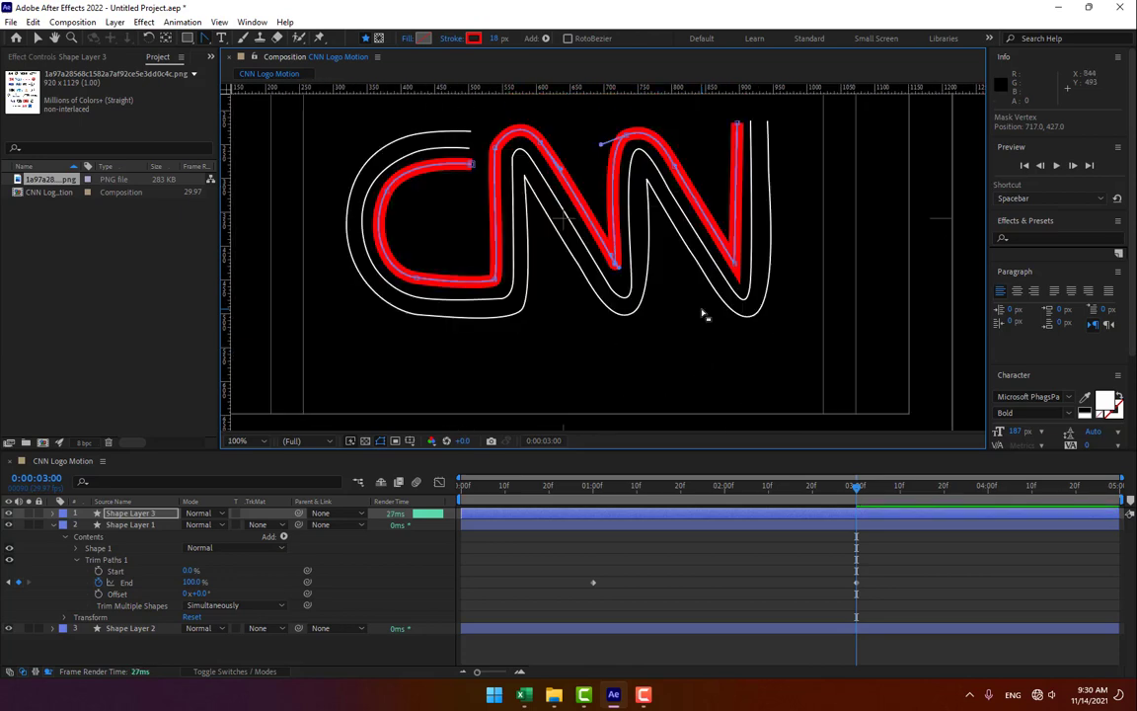
Round the lower corner of the red stroke in the second N and check the whole logo
key(comma)
key(comma)
key(comma)
key(comma)
key(comma)
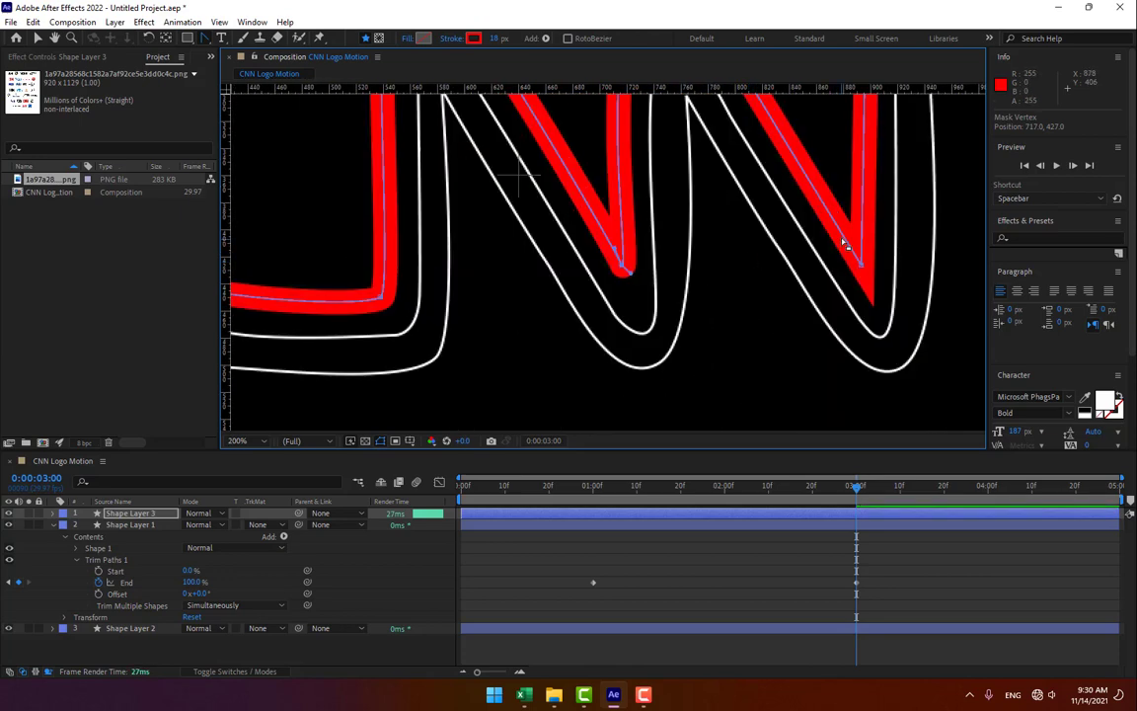
mouse_move(840, 241)
mouse_down()
mouse_move(660, 241)
mouse_move(752, 223)
mouse_move(697, 258)
mouse_up()
mouse_move(616, 309)
mouse_down()
mouse_move(689, 287)
mouse_move(682, 243)
mouse_up()
scroll(604, 284, down, 3)
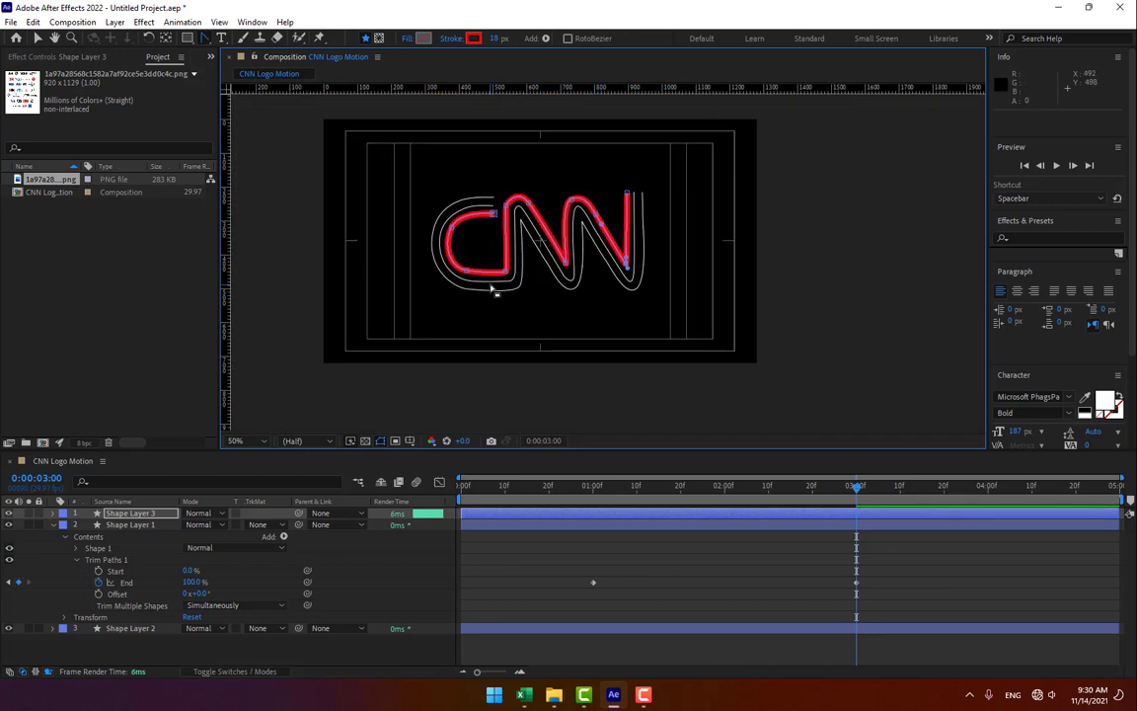
Collapse Shape Layer 1's properties and copy the red stroke colour code FF0000 from Shape Layer 3
click(389, 567)
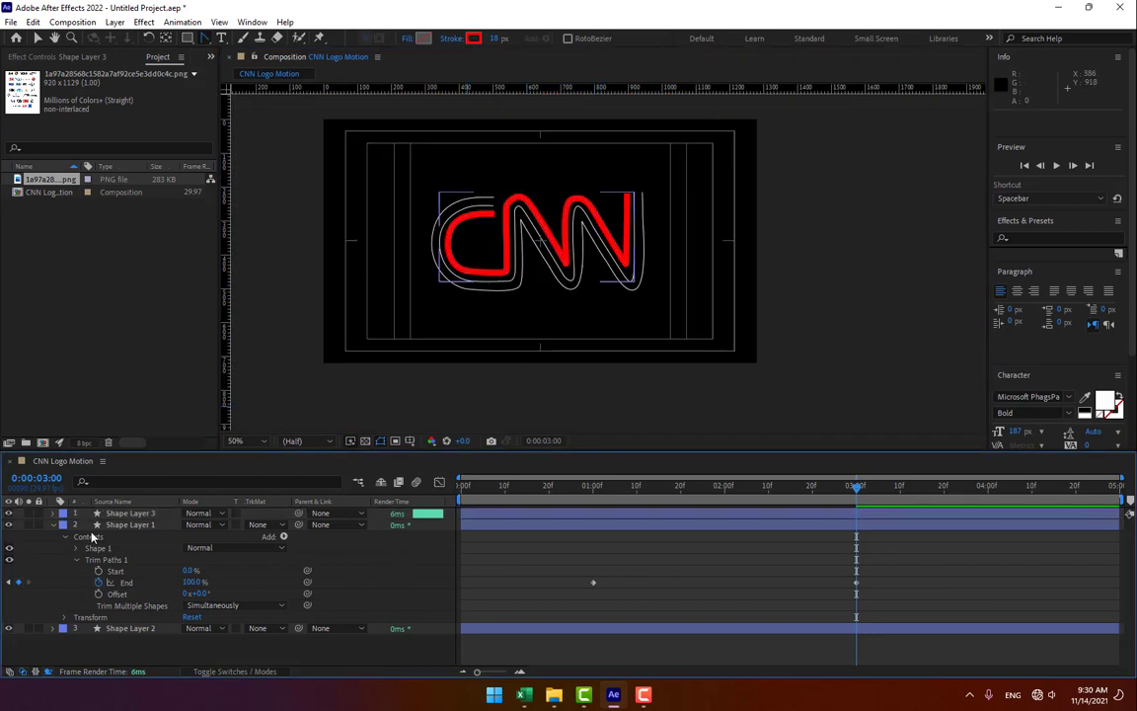
click(52, 525)
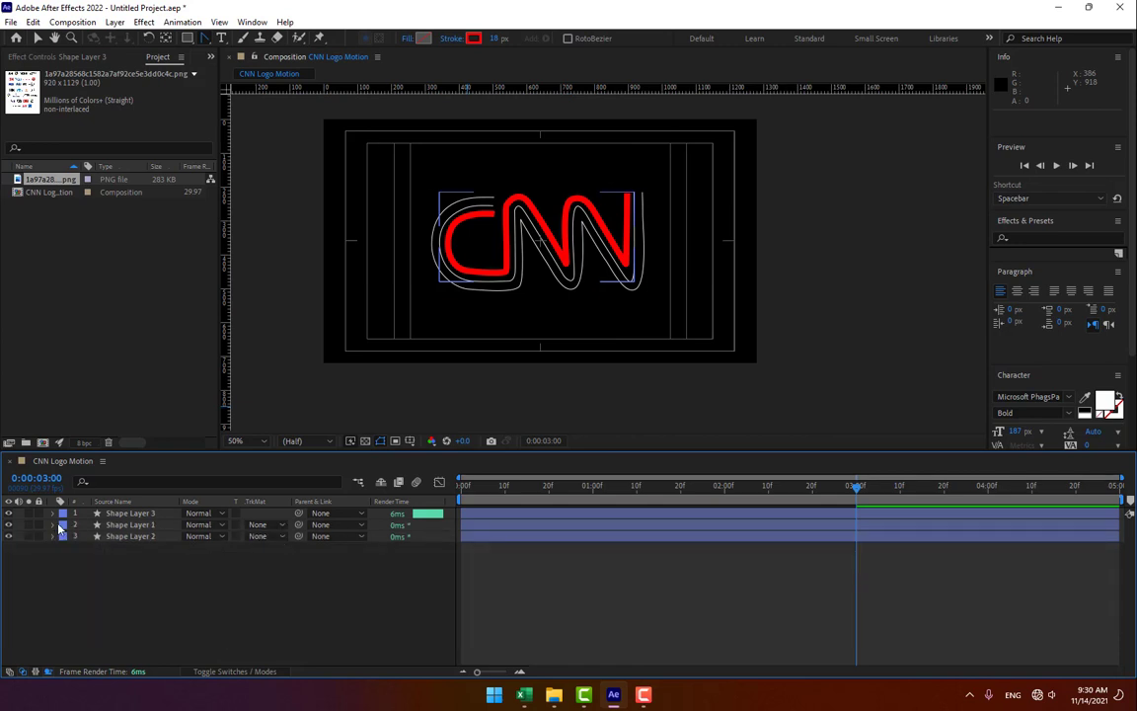
click(131, 538)
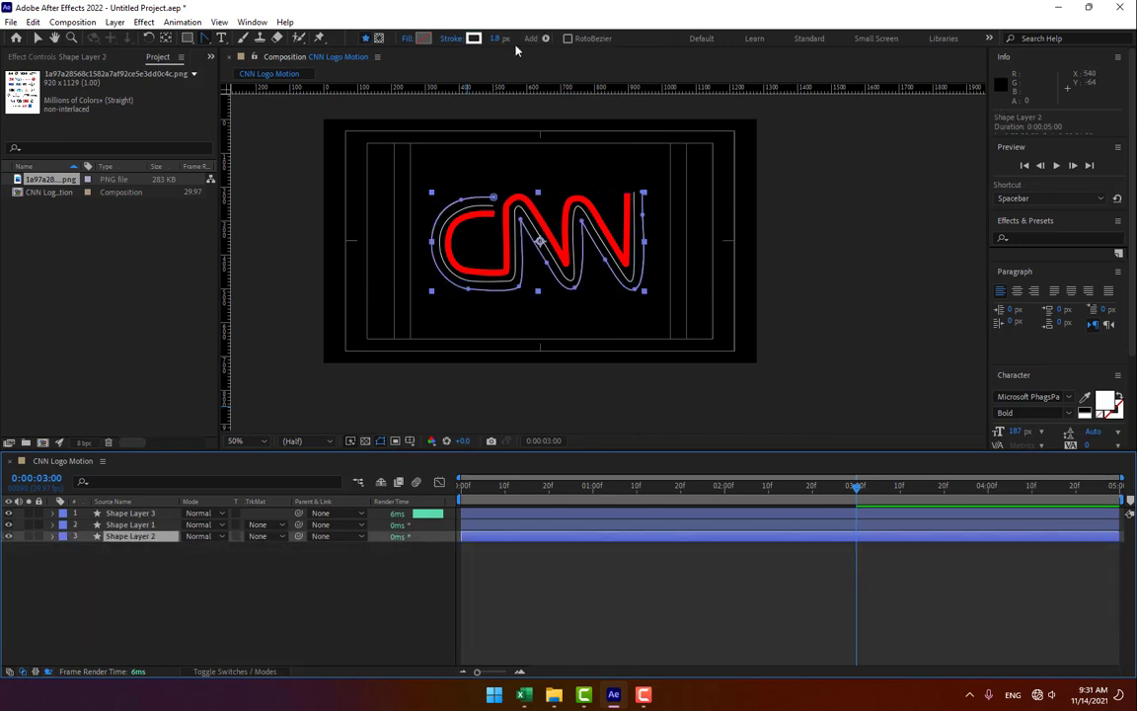
click(135, 514)
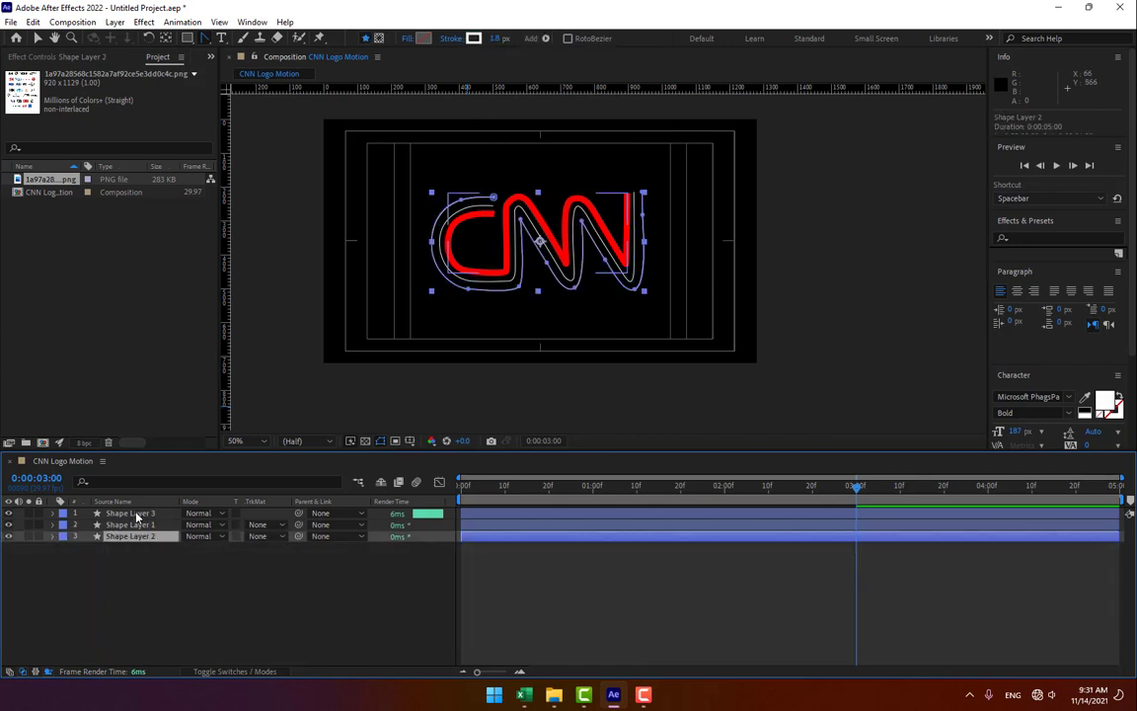
click(474, 37)
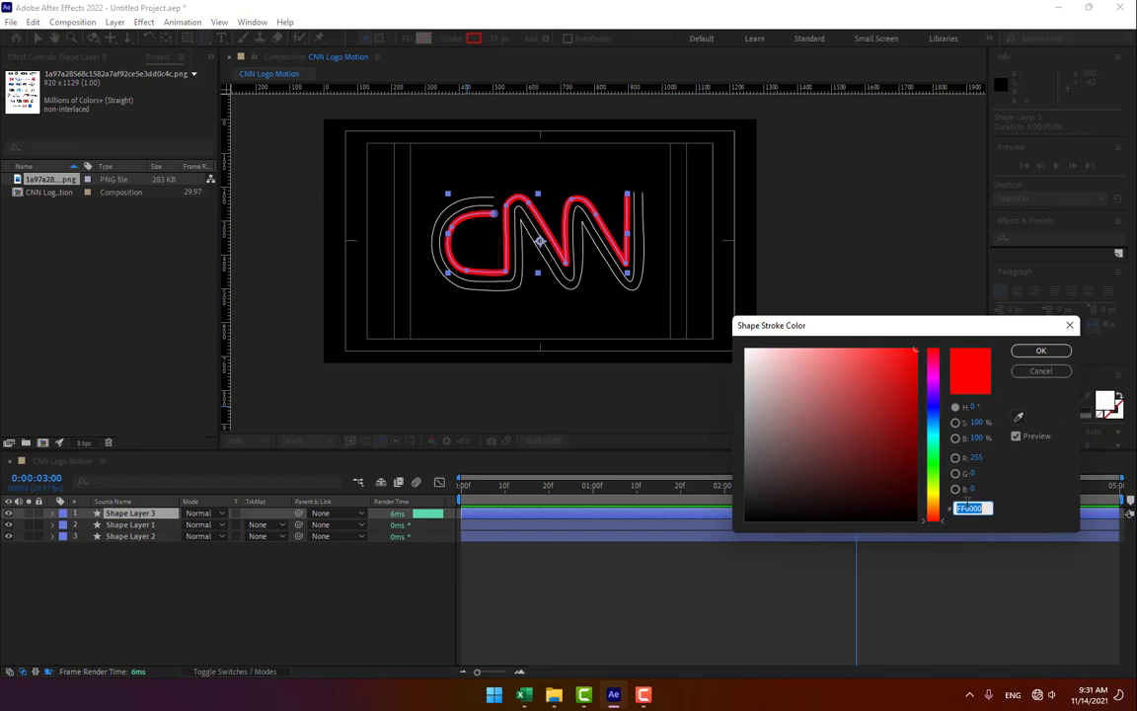
right_click(967, 508)
click(992, 359)
click(1039, 373)
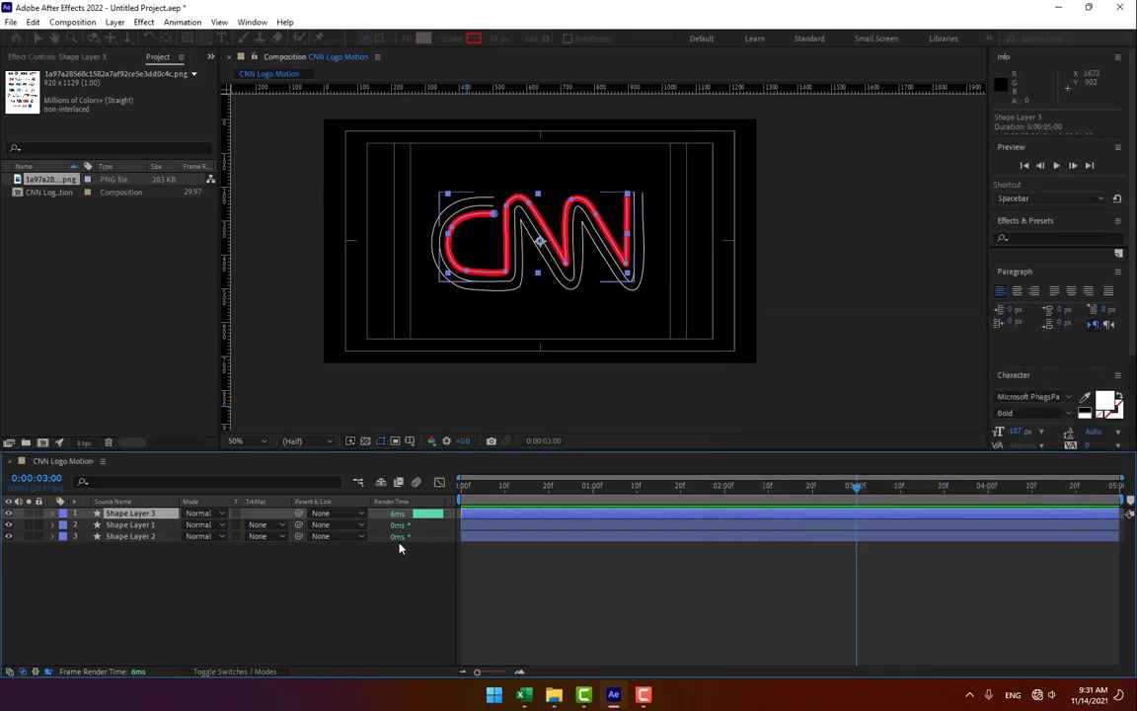
Give Shape Layer 2 an 18 px wide stroke in the copied red FF0000
click(134, 536)
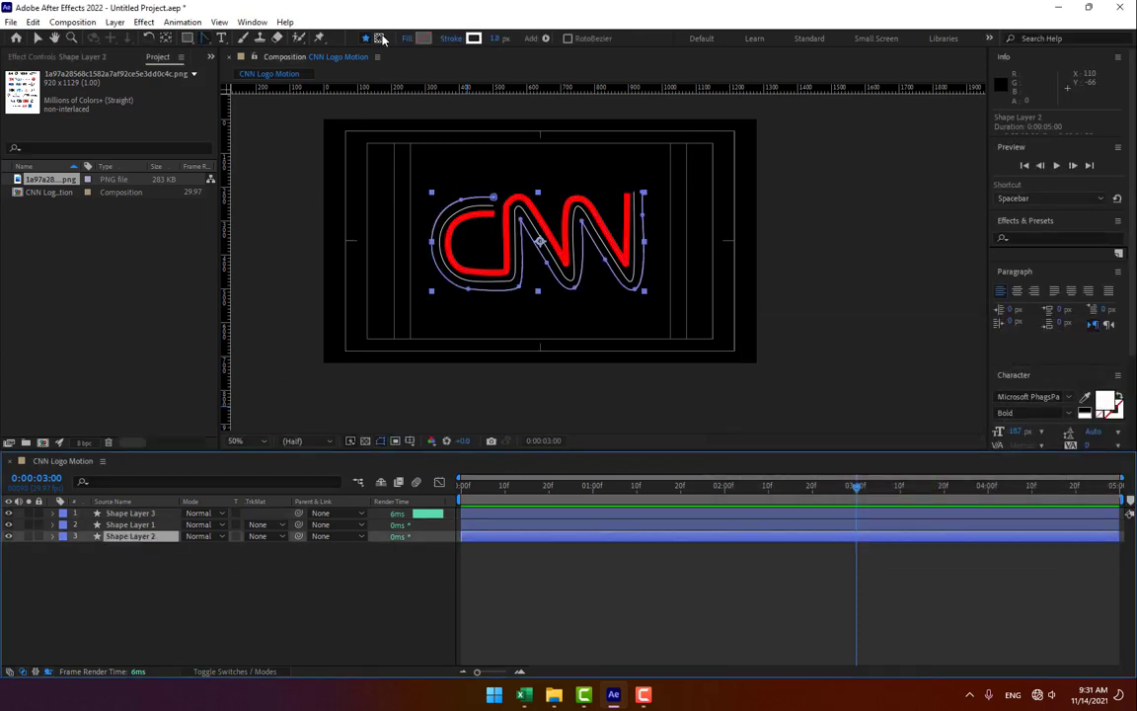
click(499, 39)
text(10)
key(Return)
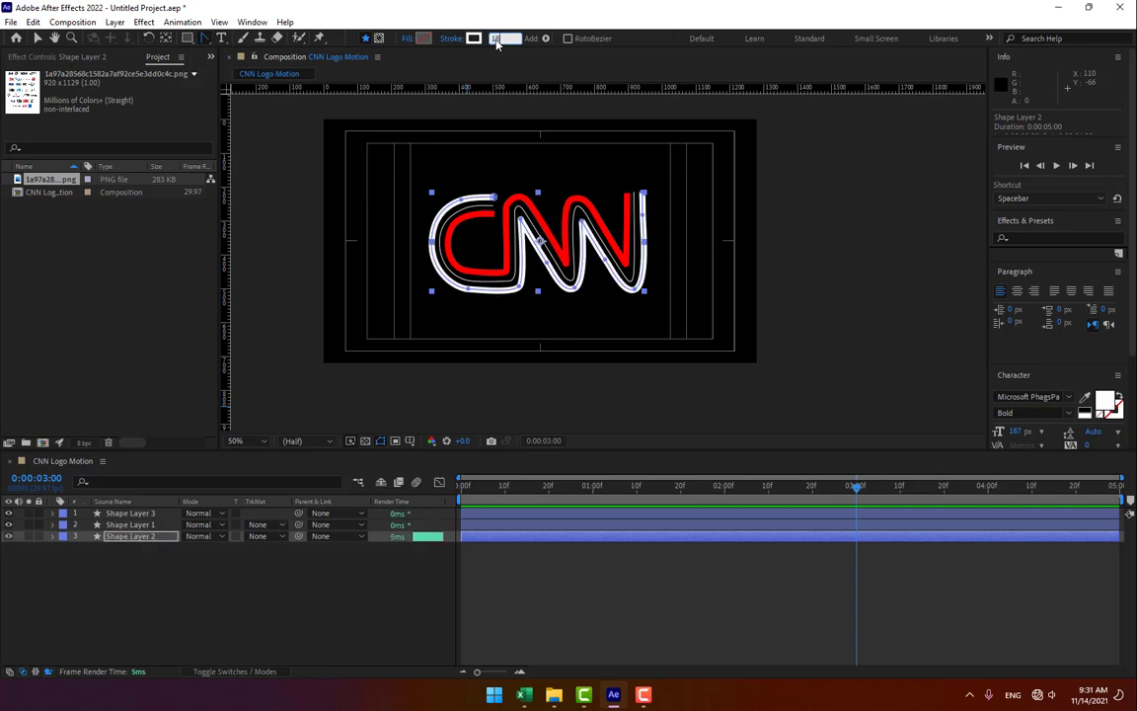
click(474, 39)
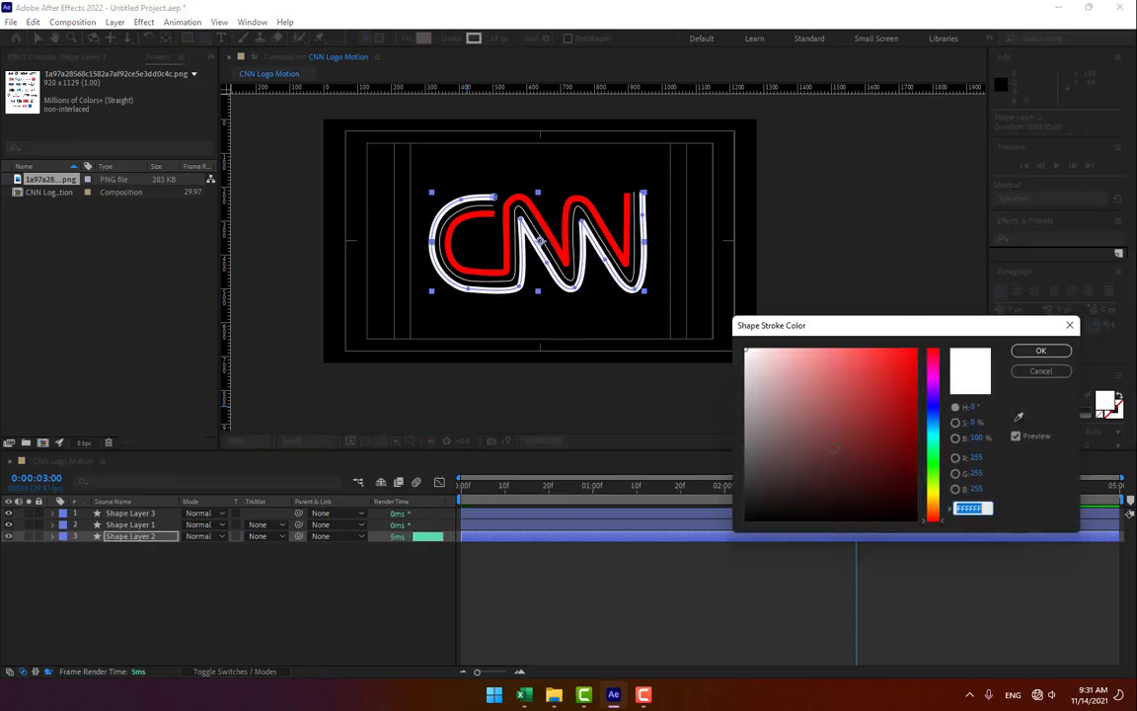
right_click(984, 508)
click(991, 379)
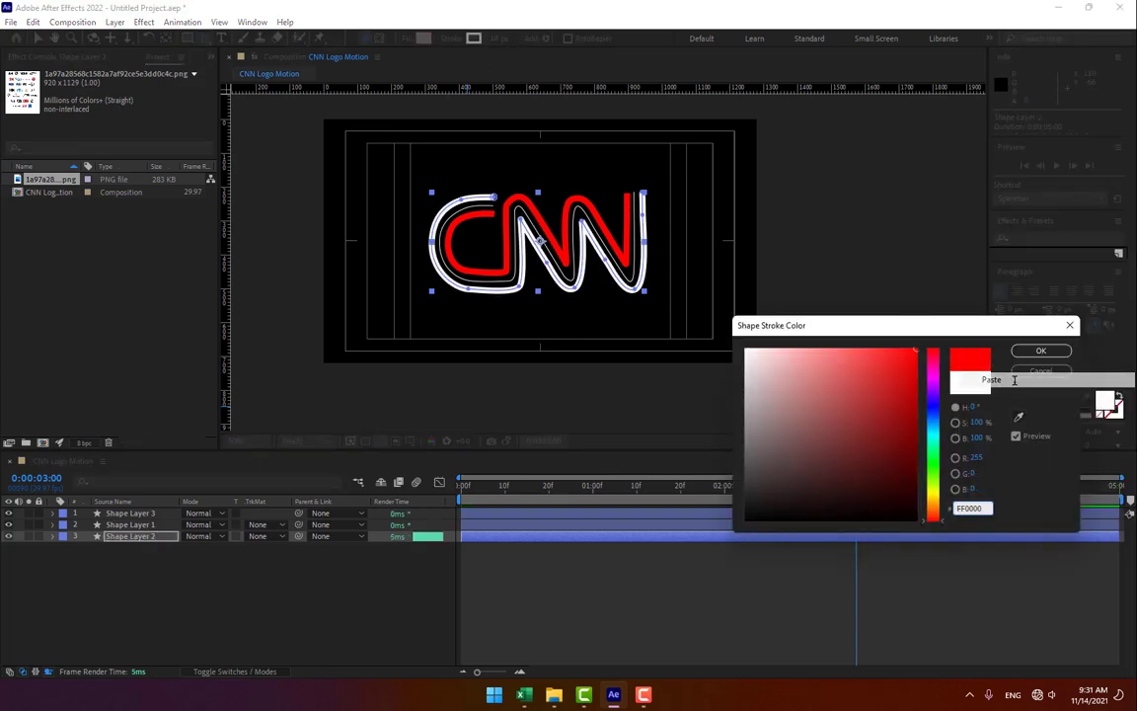
click(1041, 352)
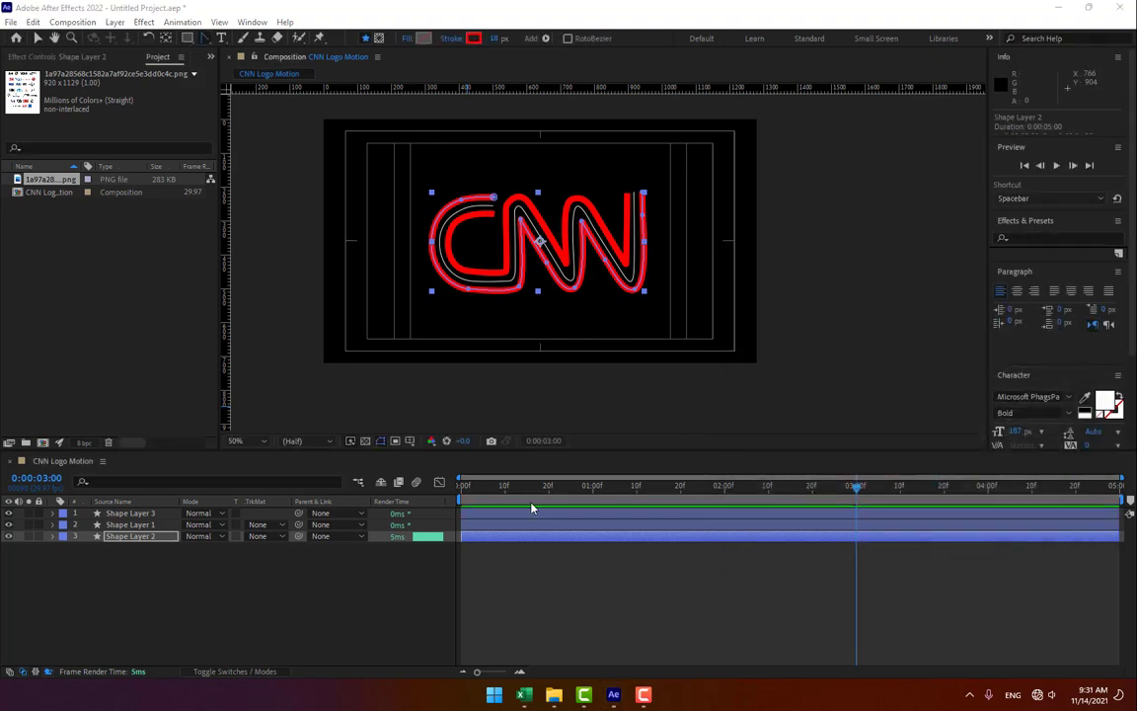
click(437, 582)
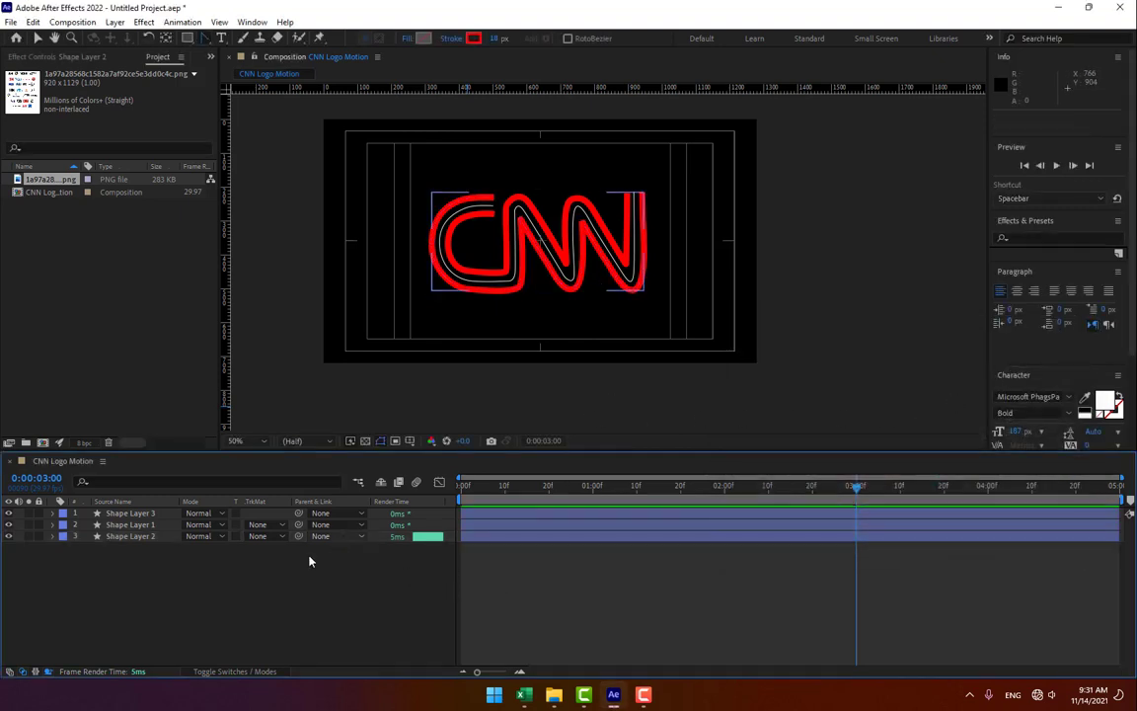
Duplicate Shape Layer 3 and give the copy a pale pink FFCFCF stroke with a width of 6 px
click(134, 514)
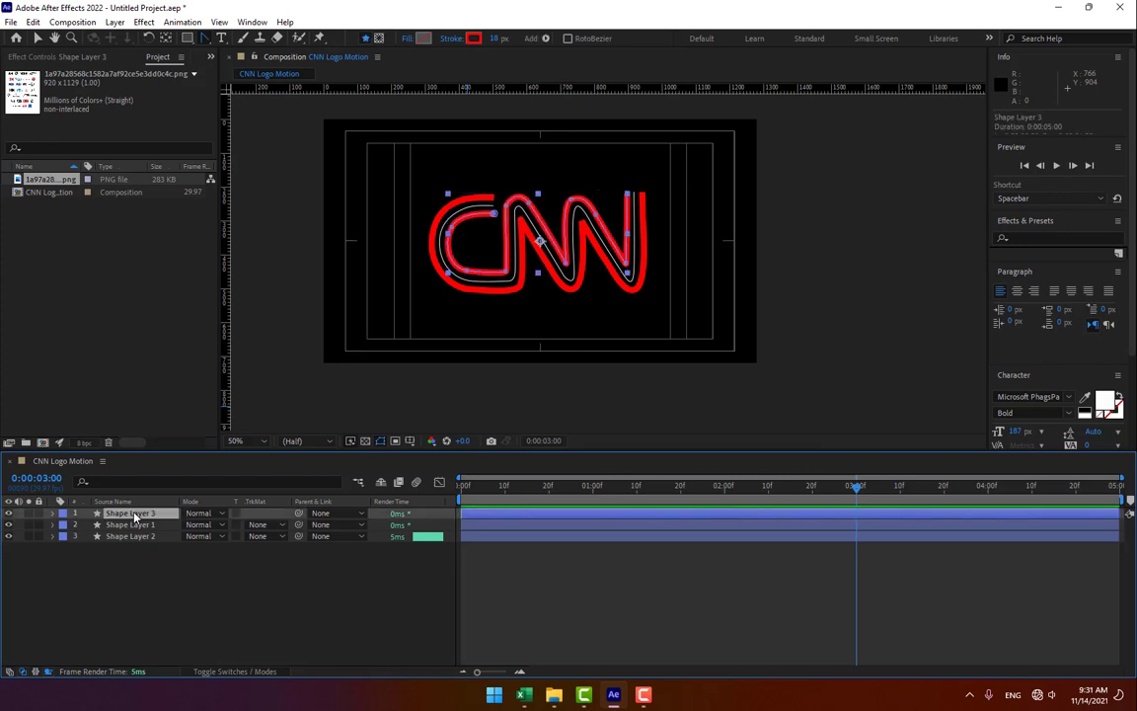
key(ctrl+d)
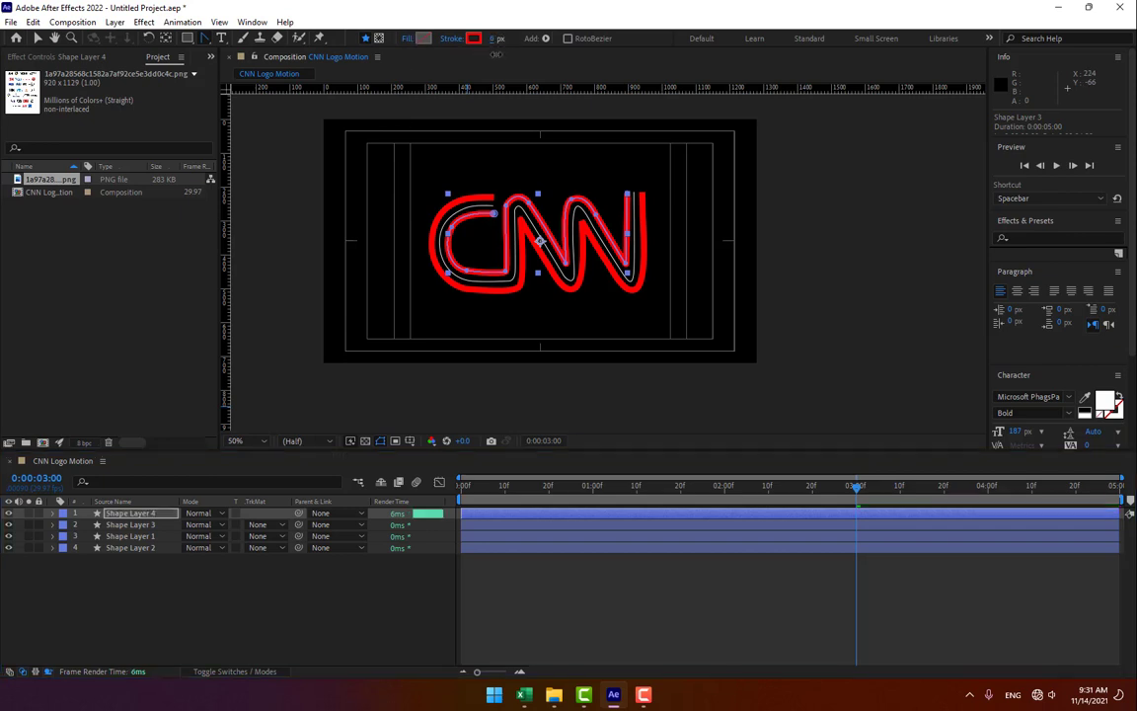
click(473, 38)
click(748, 351)
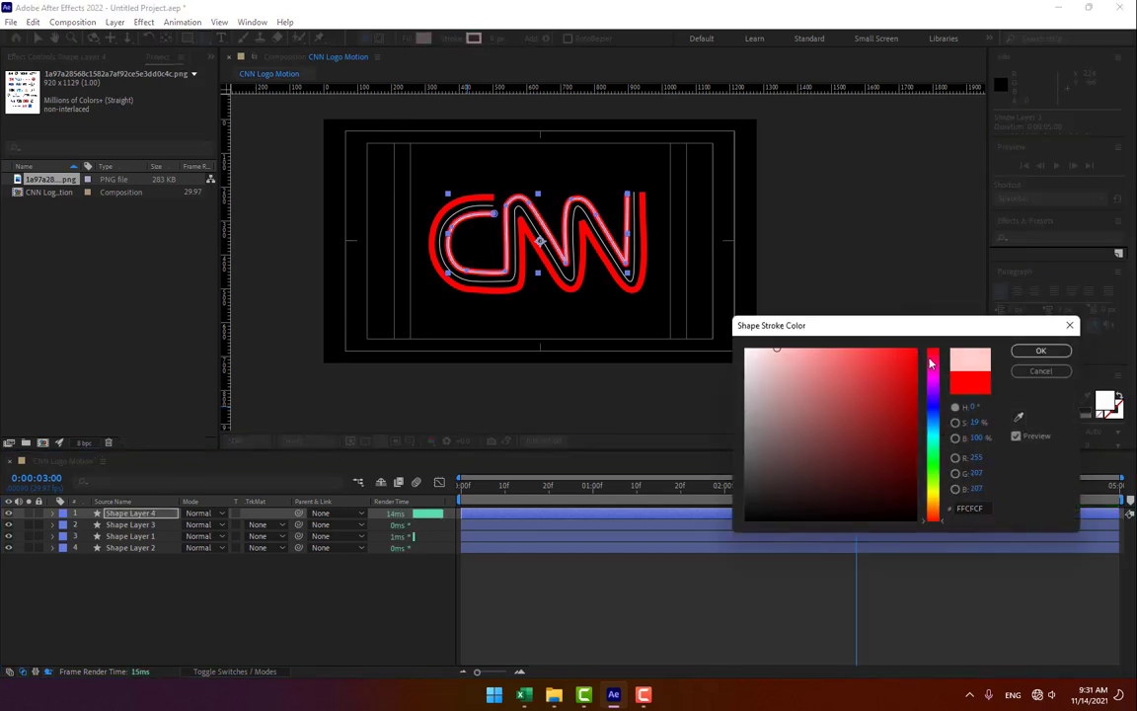
click(1041, 350)
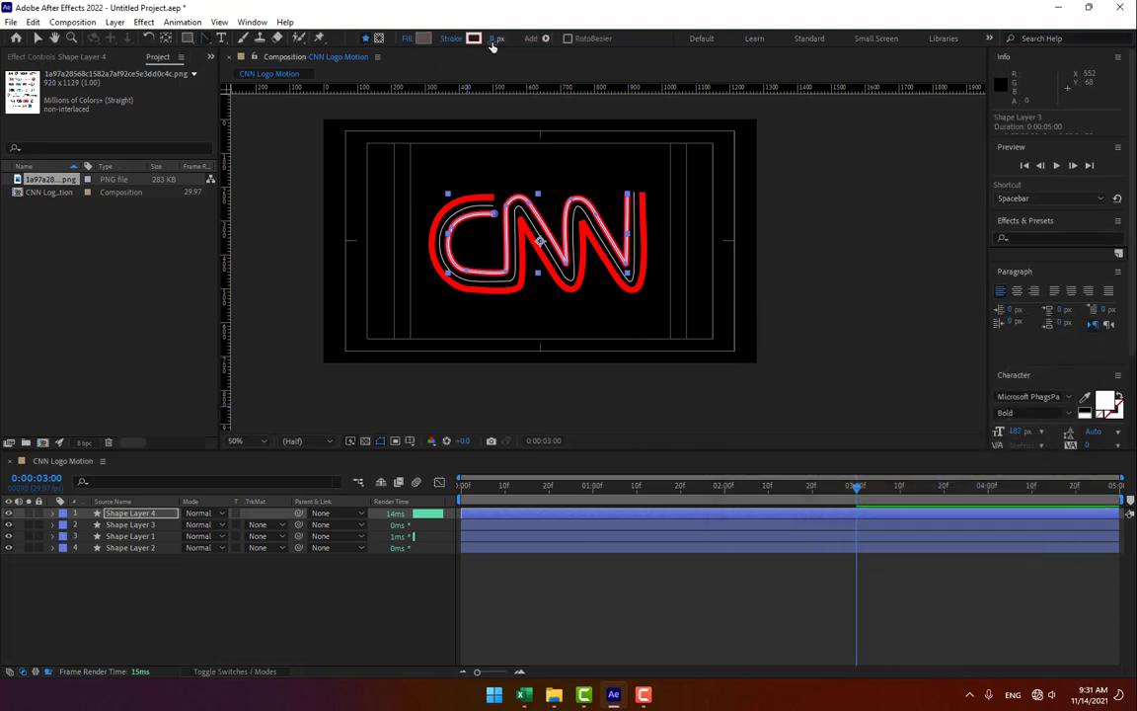
drag(492, 46, 495, 69)
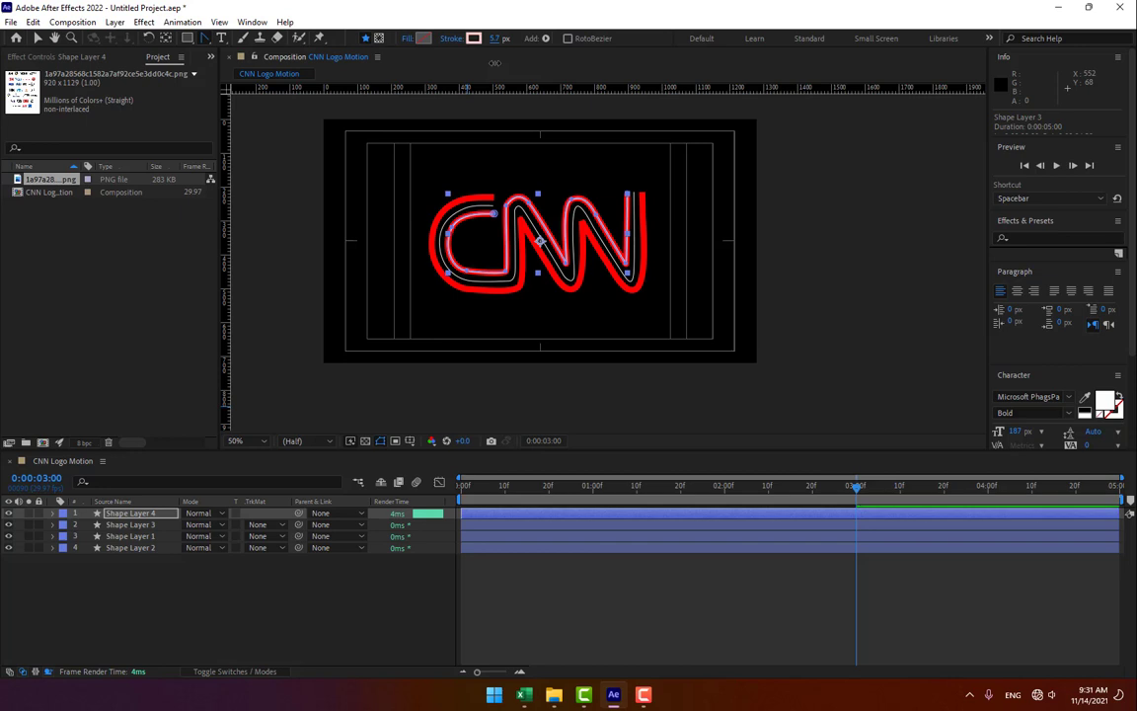
click(502, 38)
key(Return)
Duplicate Shape Layer 2 and give the copy a 6 px wide stroke in light red FFA1A1
click(138, 548)
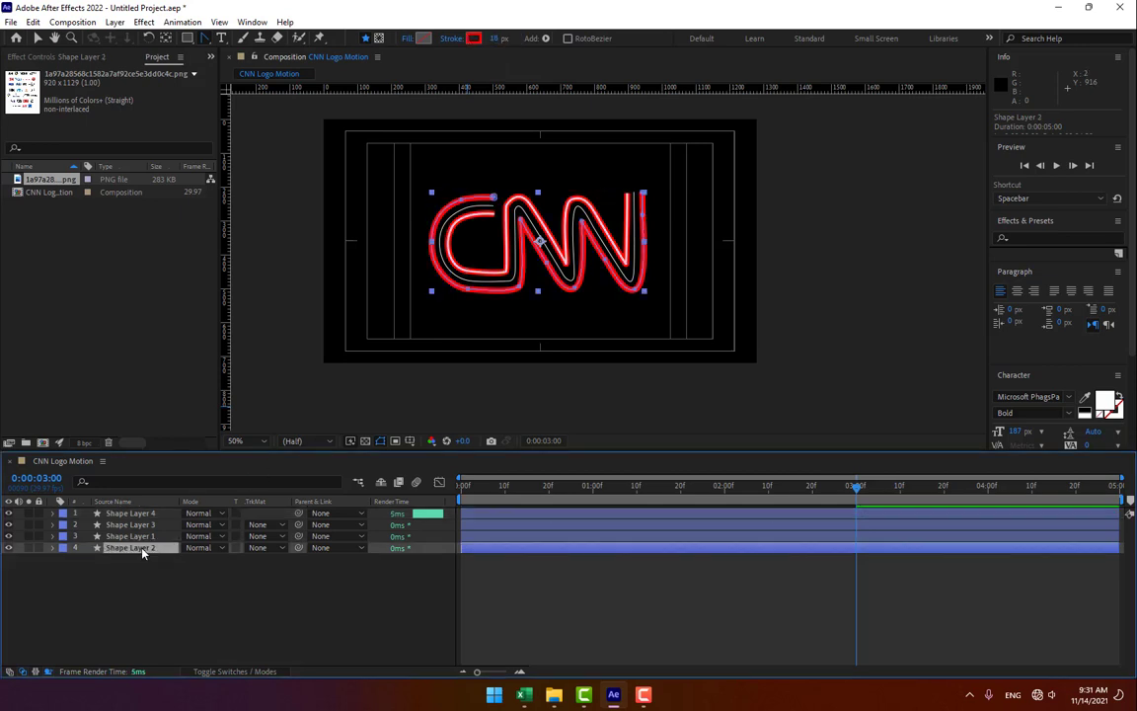
key(ctrl+d)
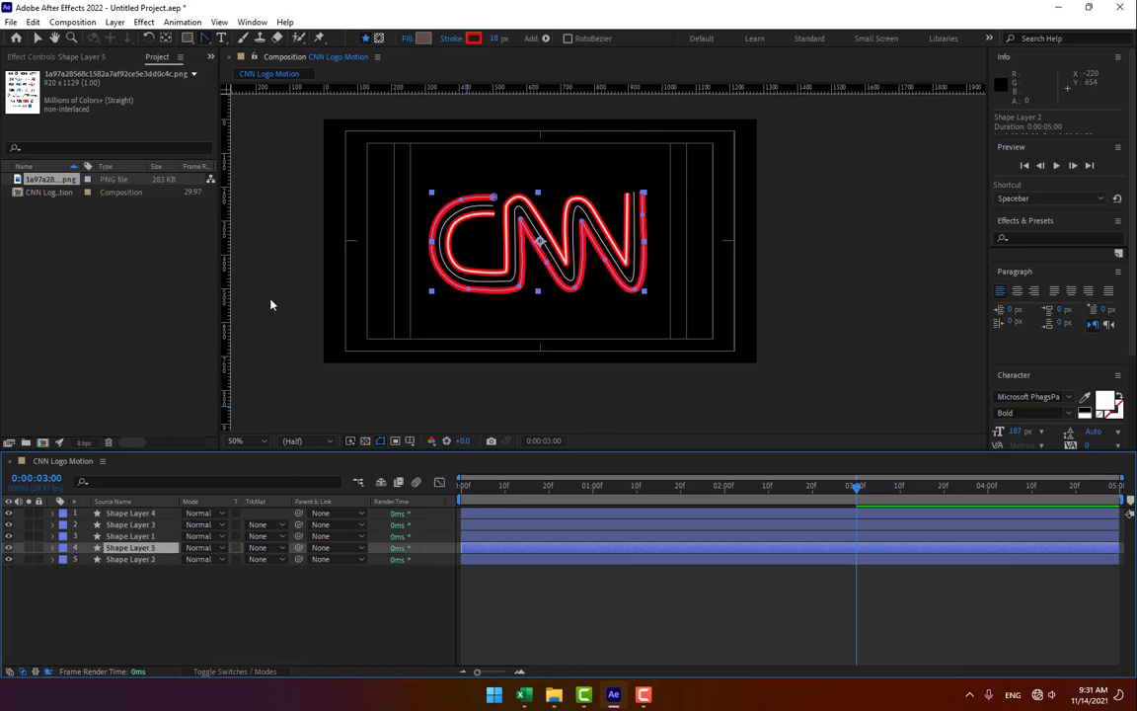
click(501, 37)
text(6)
key(Return)
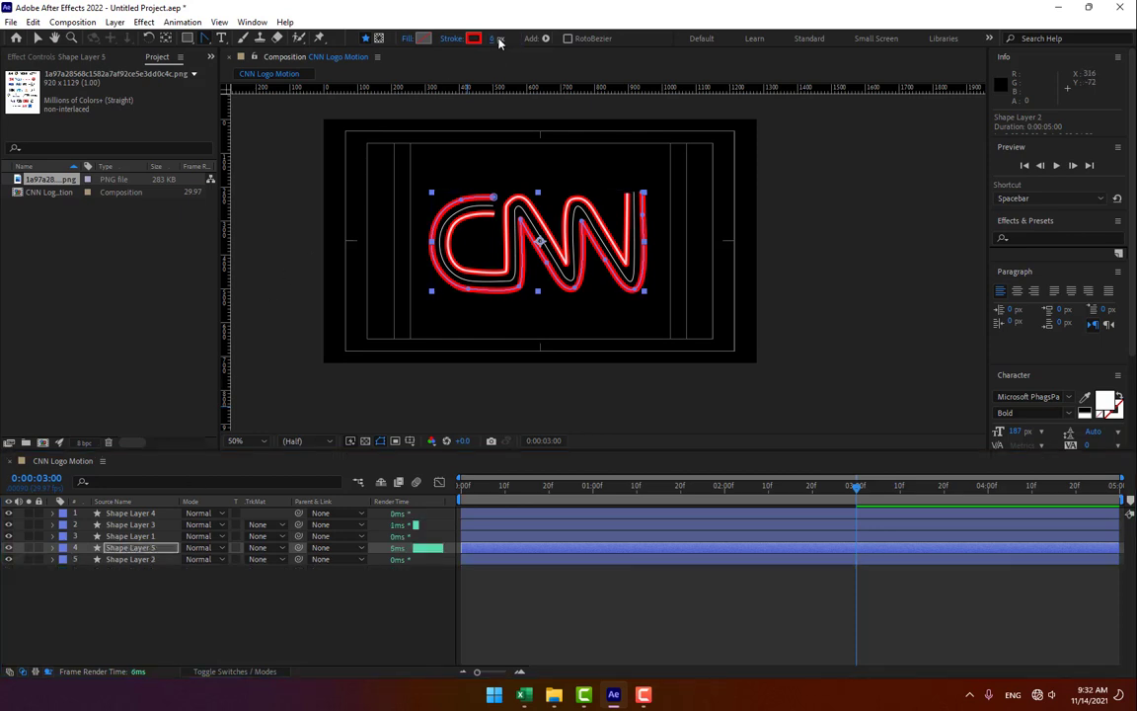
click(474, 38)
click(808, 348)
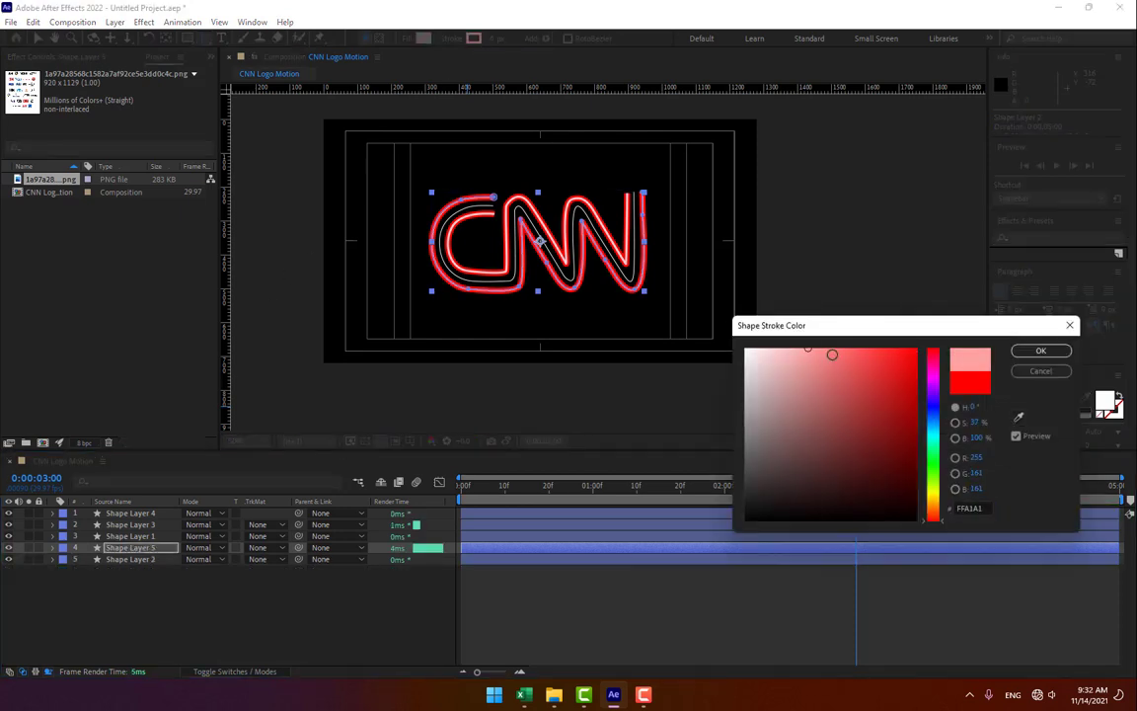
click(1041, 350)
click(376, 593)
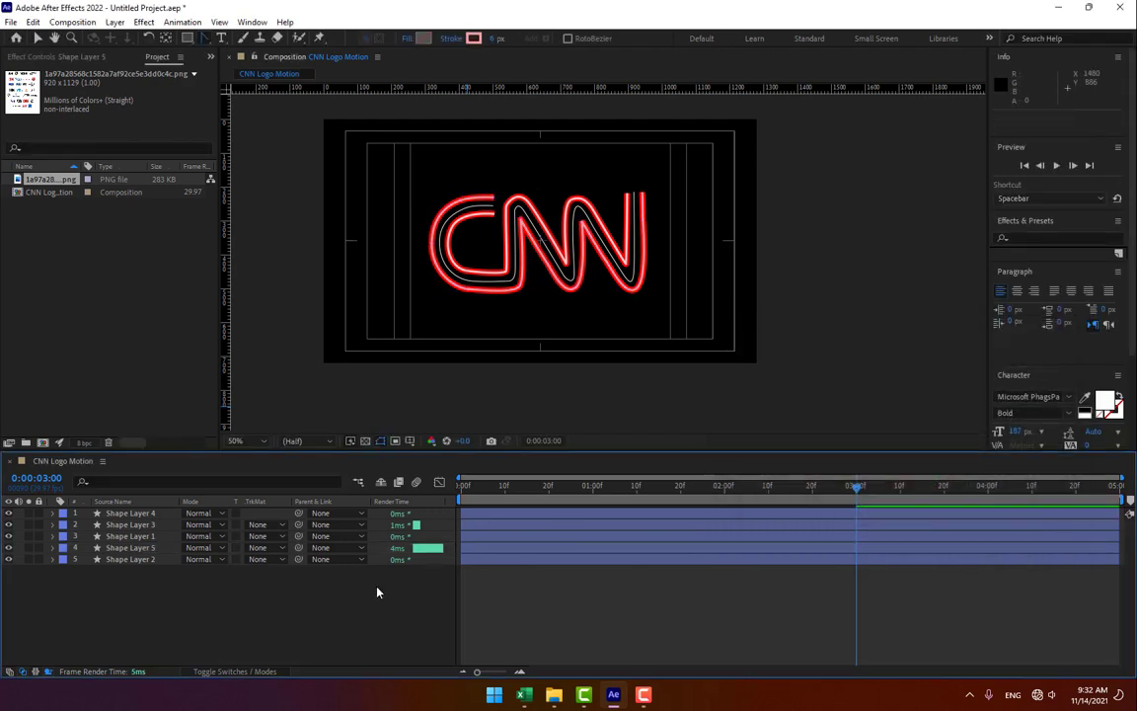
Copy the stroke colour FFCFCF from Shape Layer 4 and apply it to Shape Layer 5's stroke
click(130, 512)
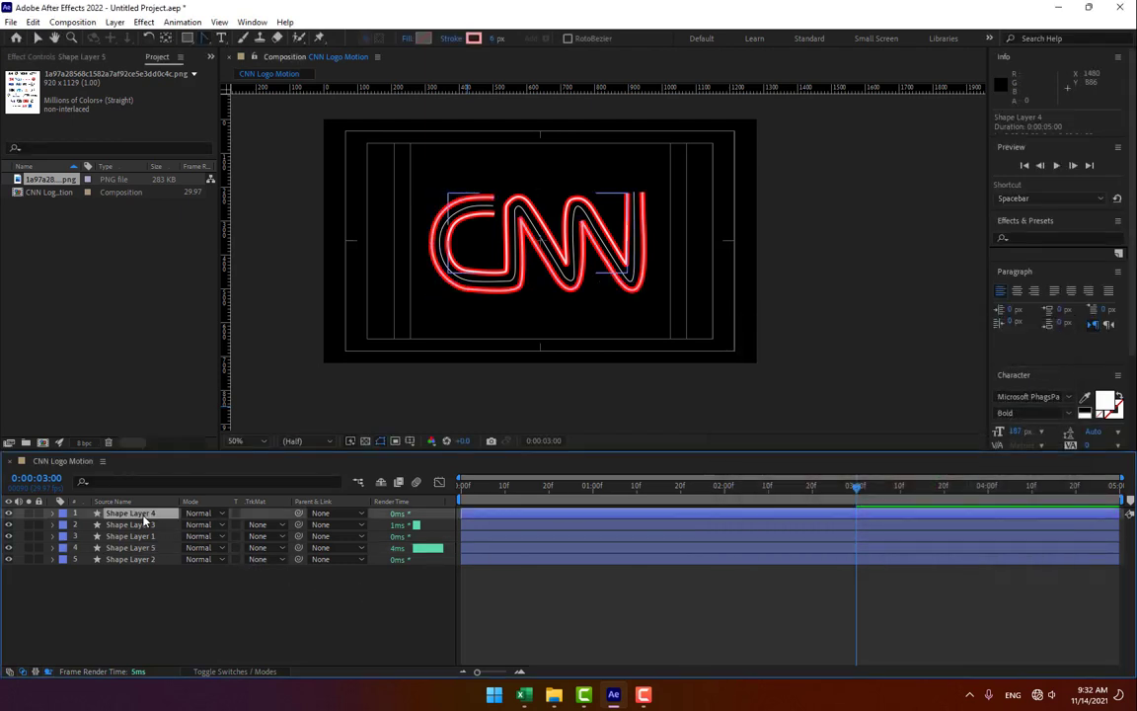
click(474, 37)
right_click(968, 508)
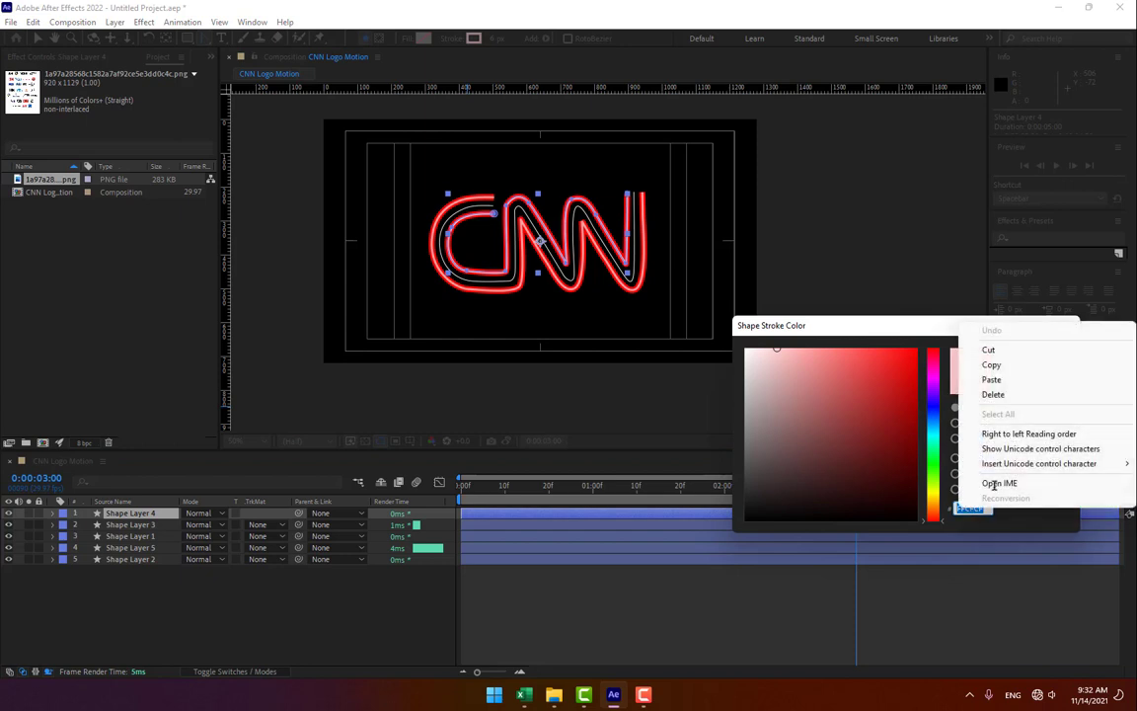
click(992, 364)
click(1040, 370)
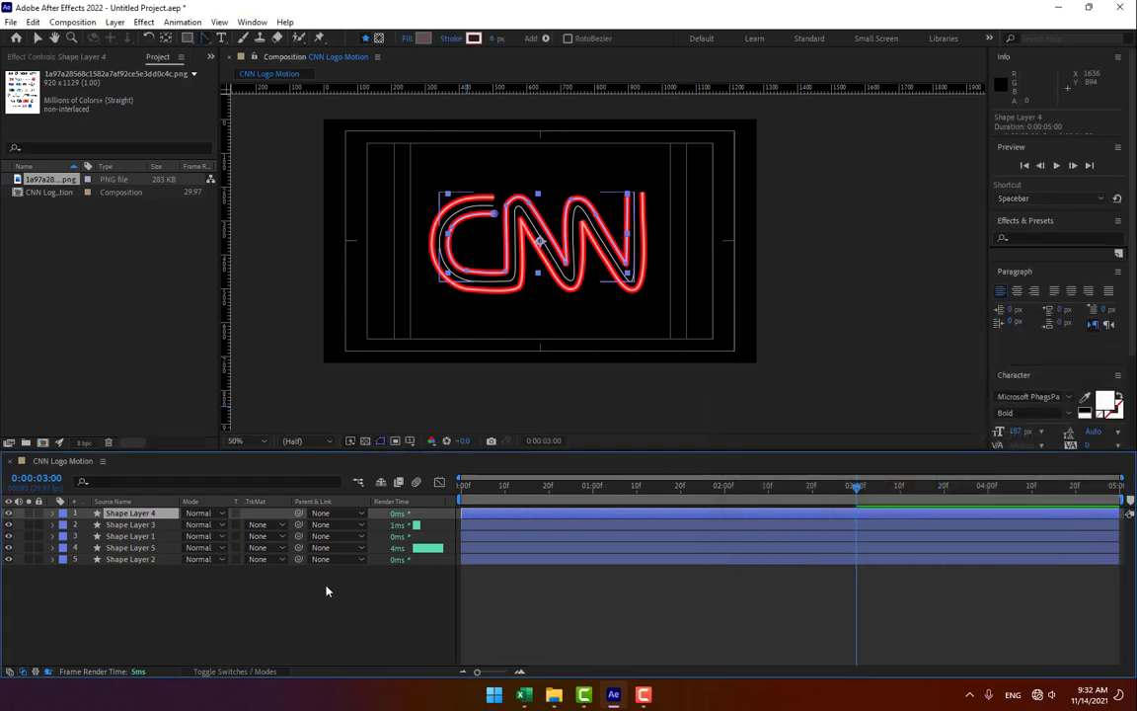
click(133, 560)
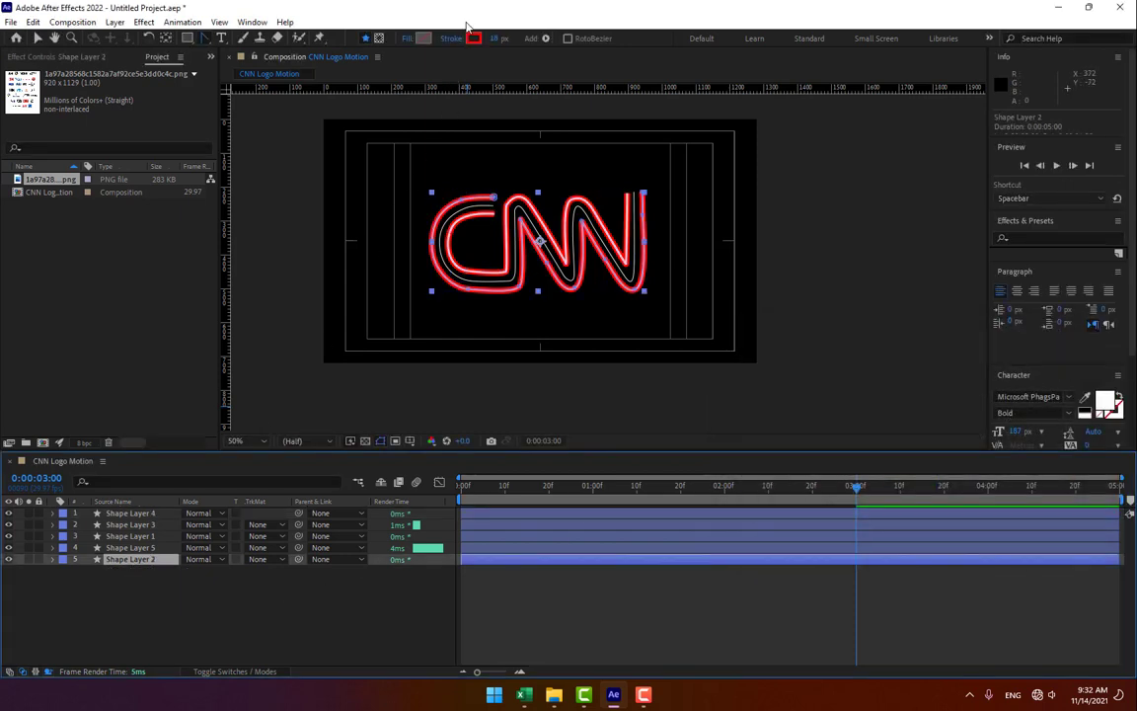
click(143, 548)
click(474, 38)
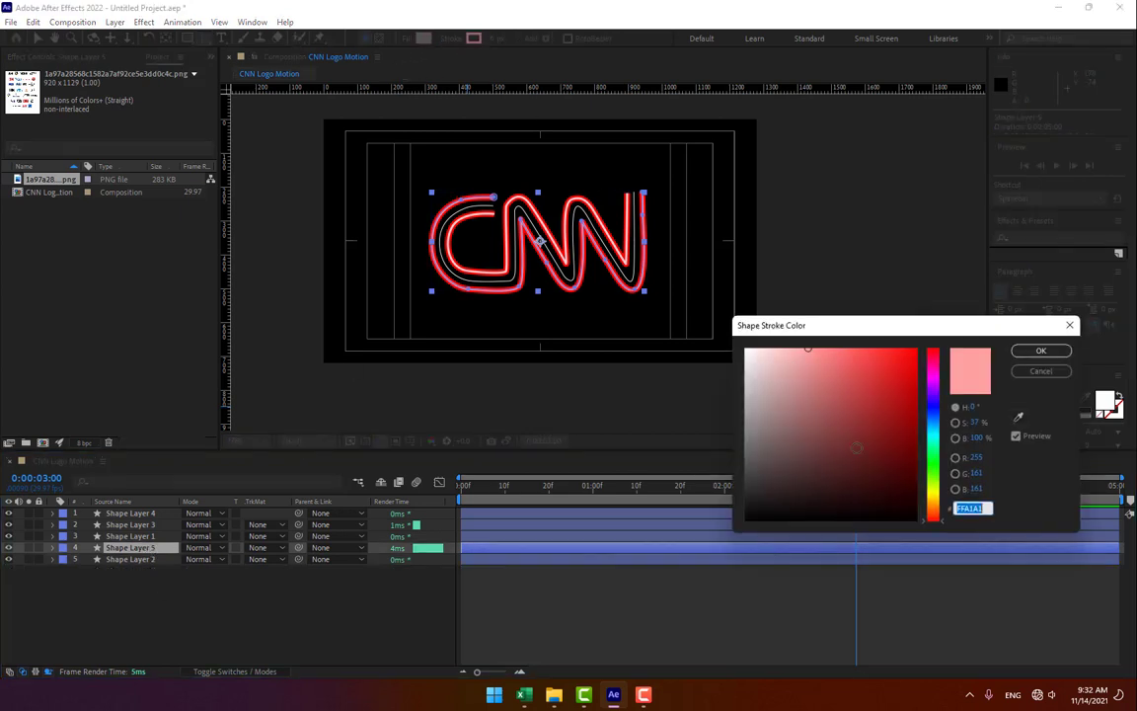
right_click(985, 506)
click(990, 367)
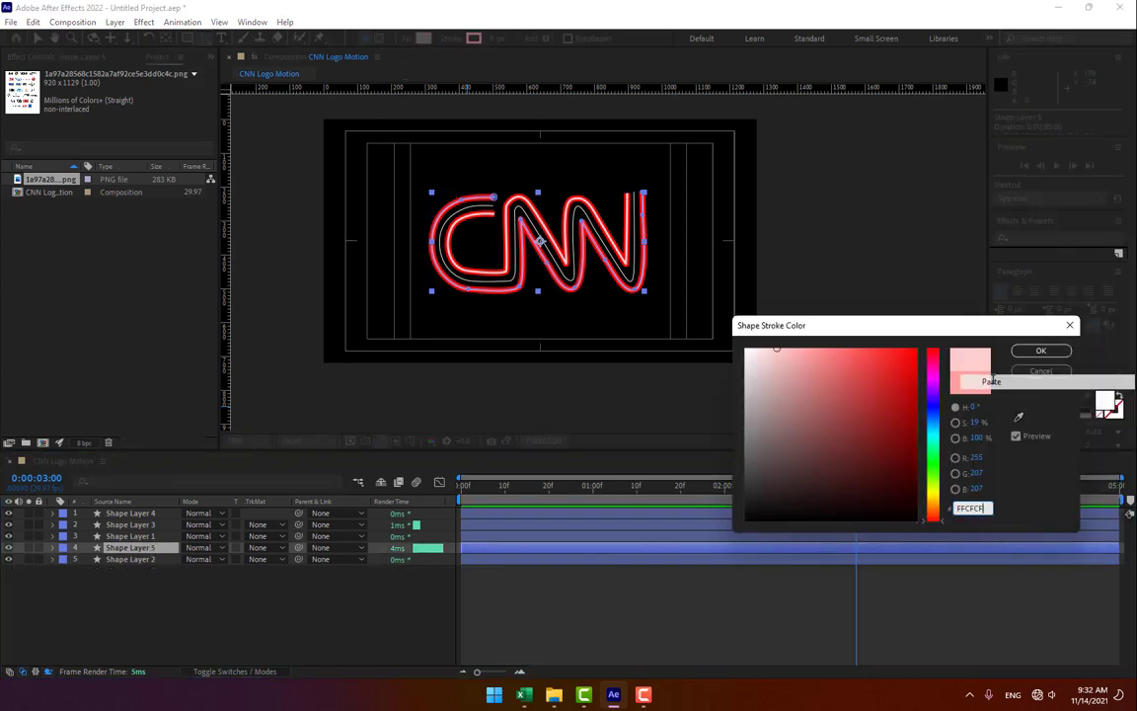
click(1038, 350)
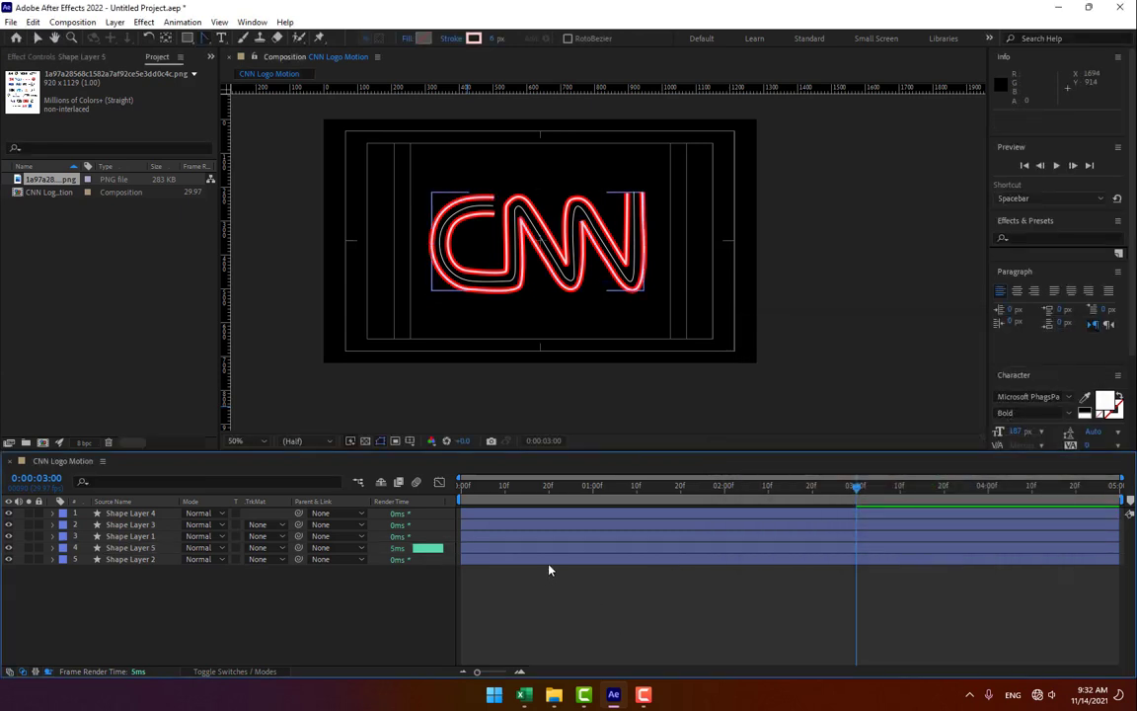
Move the current time to 0:00:01:17 and widen Shape Layer 1's white stroke to about 4.1 px
drag(641, 486, 667, 486)
click(148, 536)
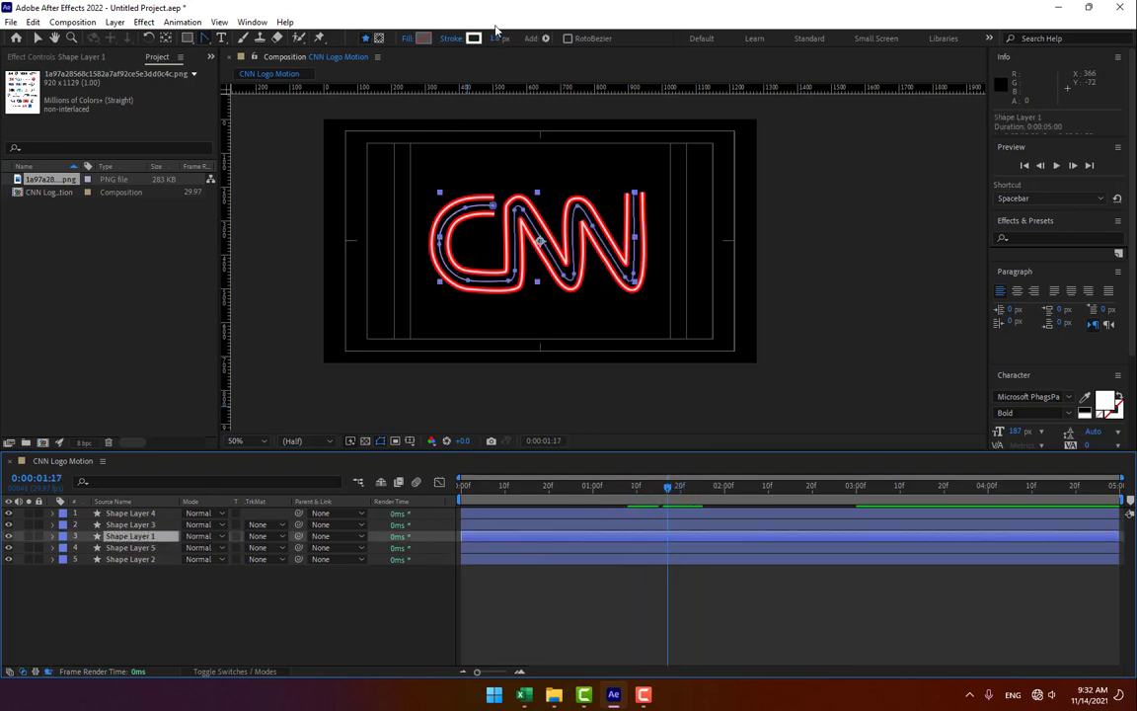
drag(502, 37, 515, 36)
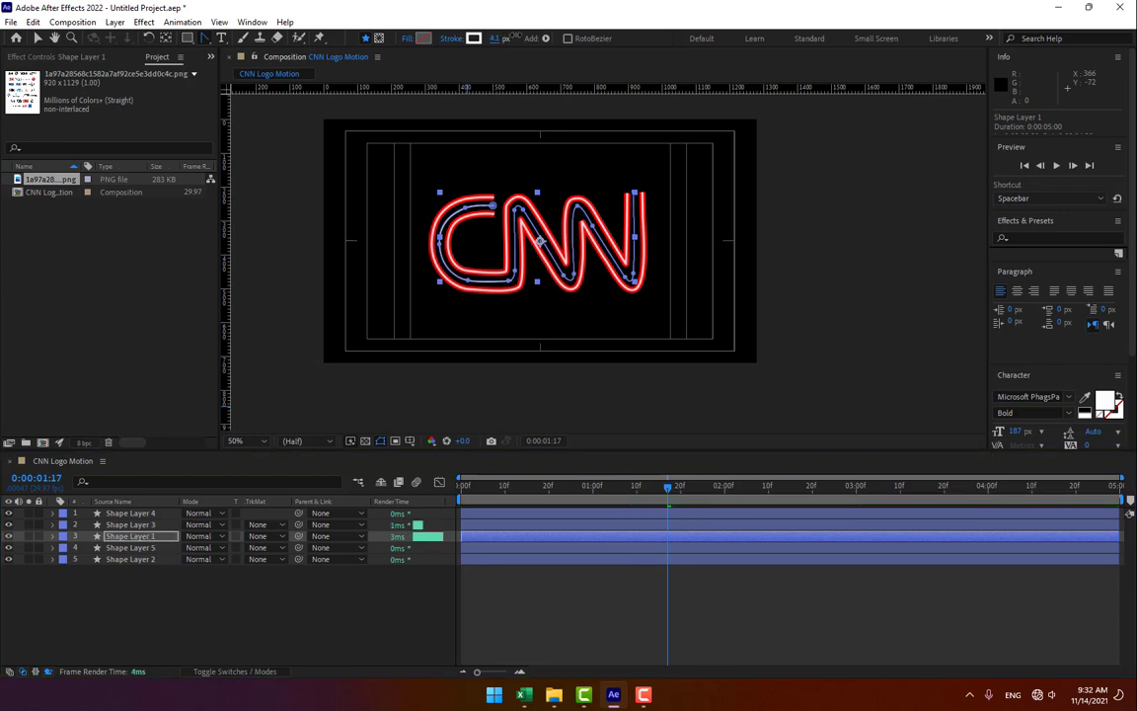
click(288, 579)
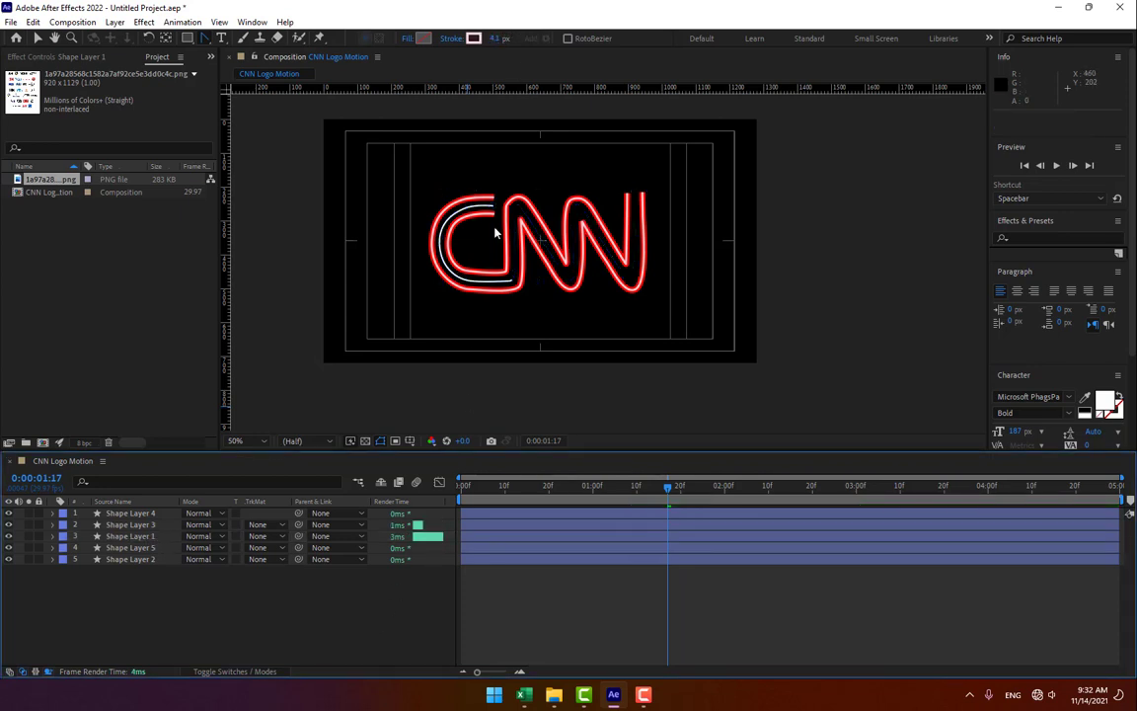
Identify Shape Layer 3 by toggling its visibility and add Trim Paths to its contents
click(135, 527)
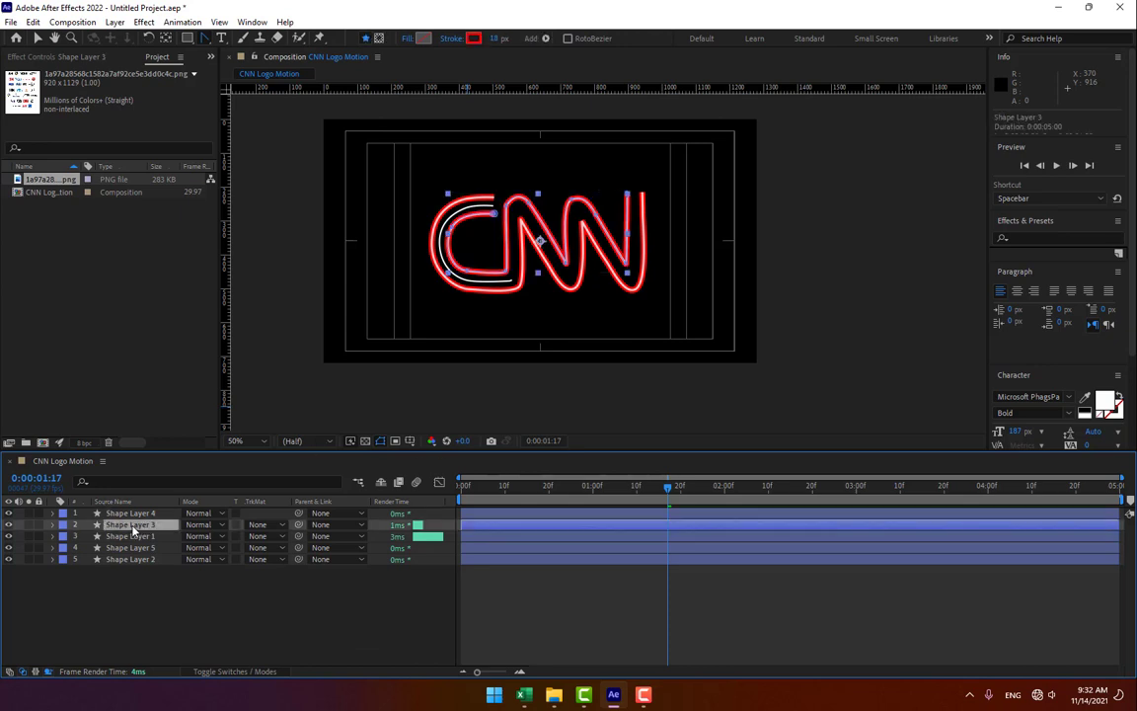
click(10, 527)
click(10, 527)
click(9, 526)
click(53, 525)
click(286, 539)
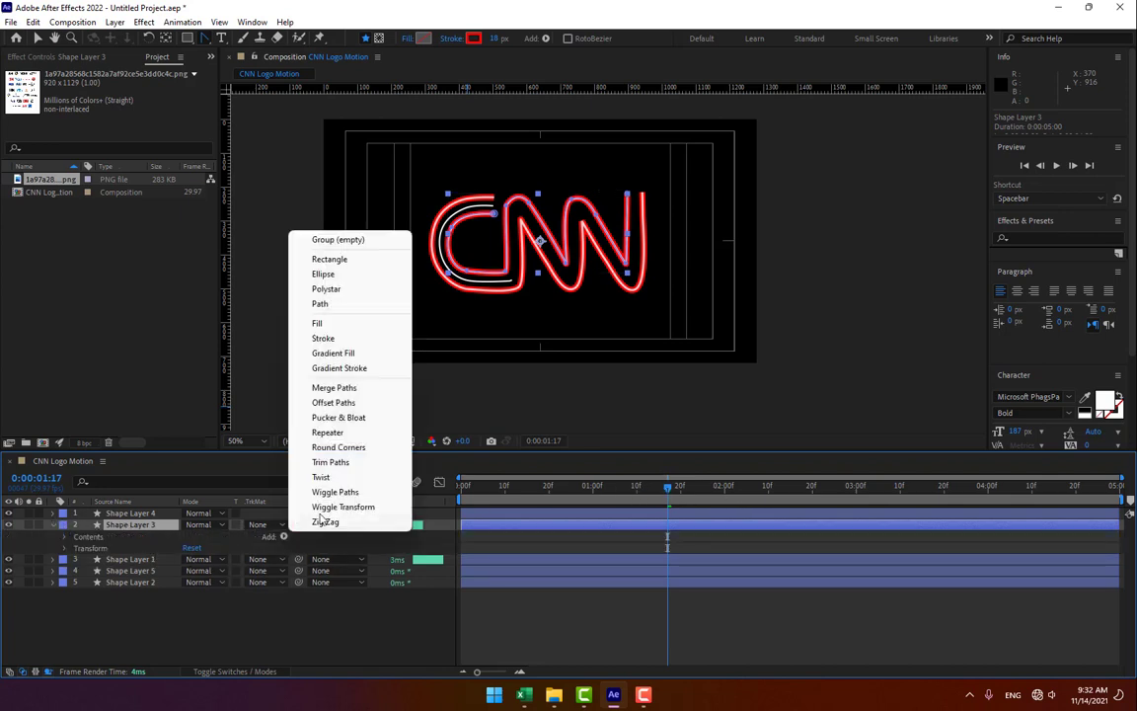
click(343, 469)
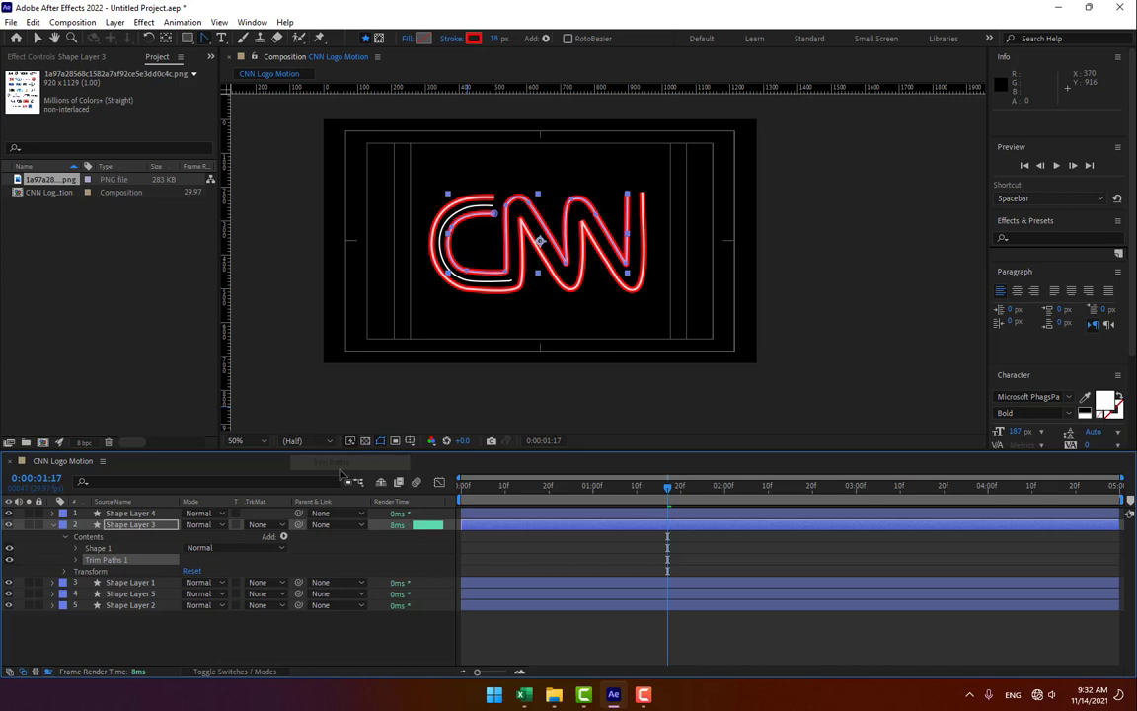
Keyframe Shape Layer 3's Trim Paths End from 0% at 0:00:01:10 to 100% at 0:00:03:00 and scrub through the animation
click(76, 561)
drag(187, 583, 86, 604)
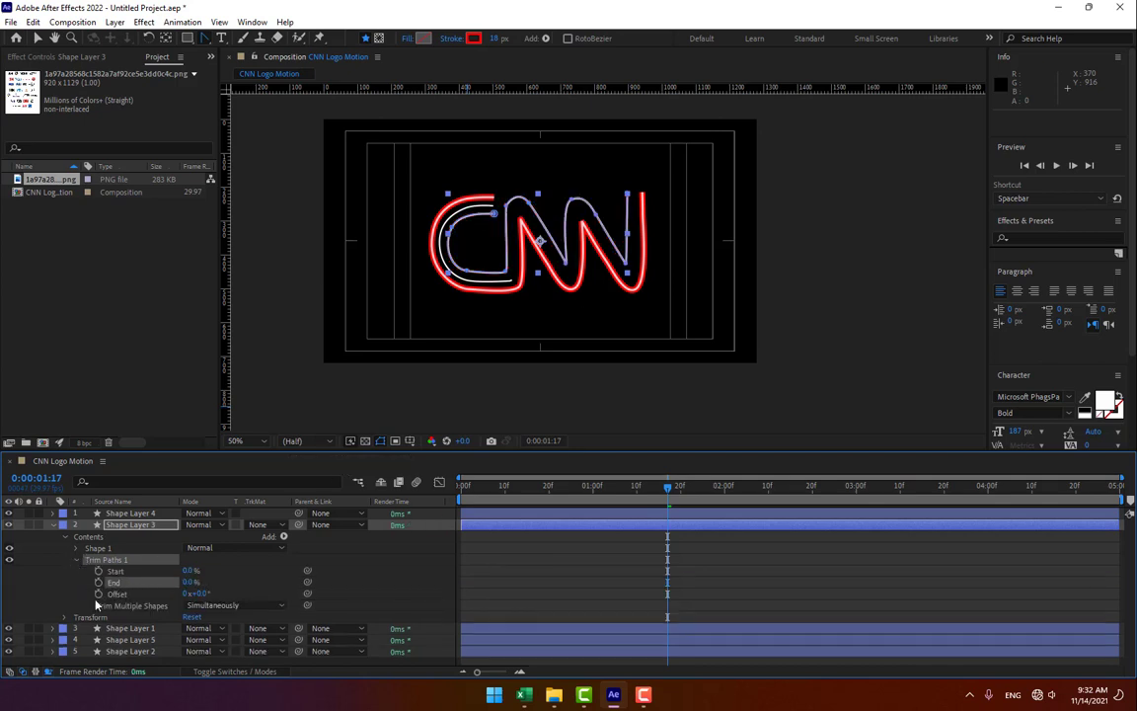
mouse_move(614, 486)
mouse_down()
mouse_move(669, 491)
mouse_move(637, 503)
mouse_move(633, 493)
mouse_up()
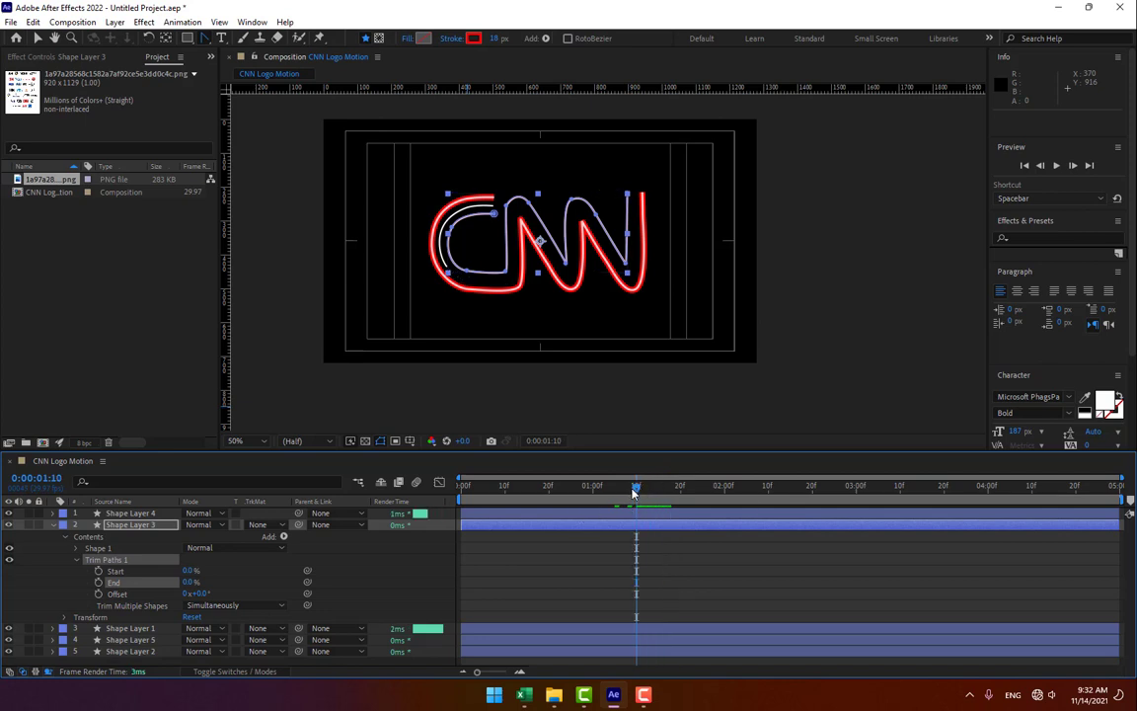
click(98, 582)
click(856, 487)
drag(189, 582, 351, 577)
click(597, 539)
click(563, 488)
drag(570, 500, 719, 482)
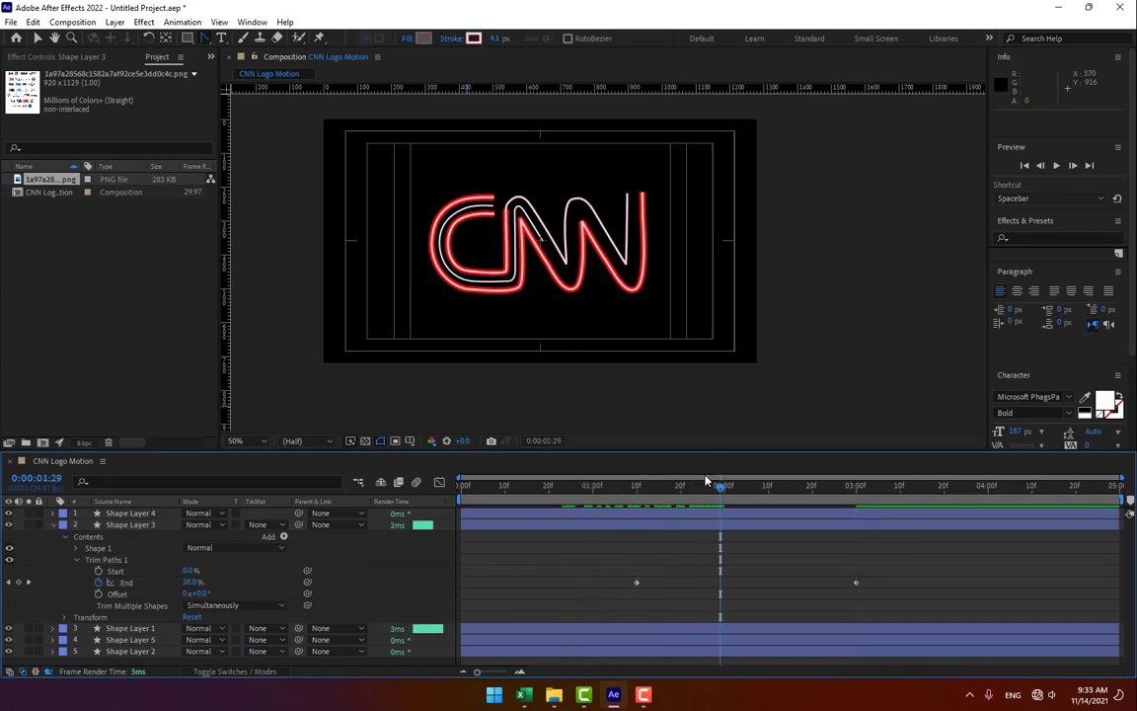
Add Trim Paths to Shape Layer 4's contents and set its End to 0%
click(72, 515)
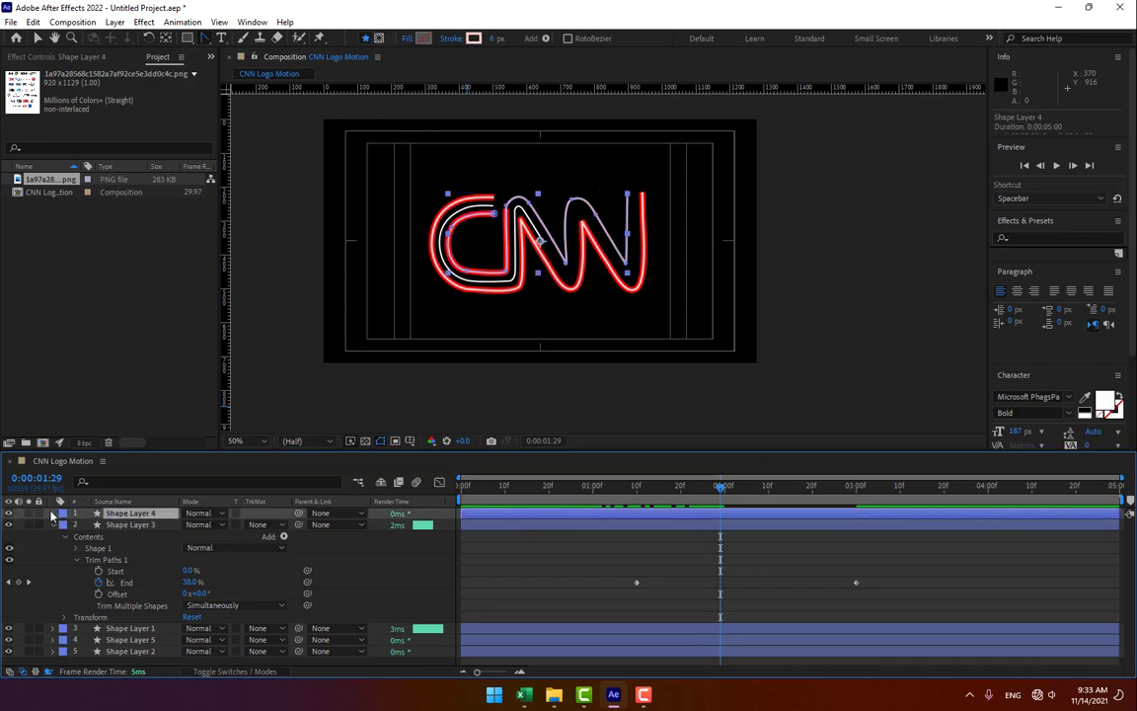
click(52, 514)
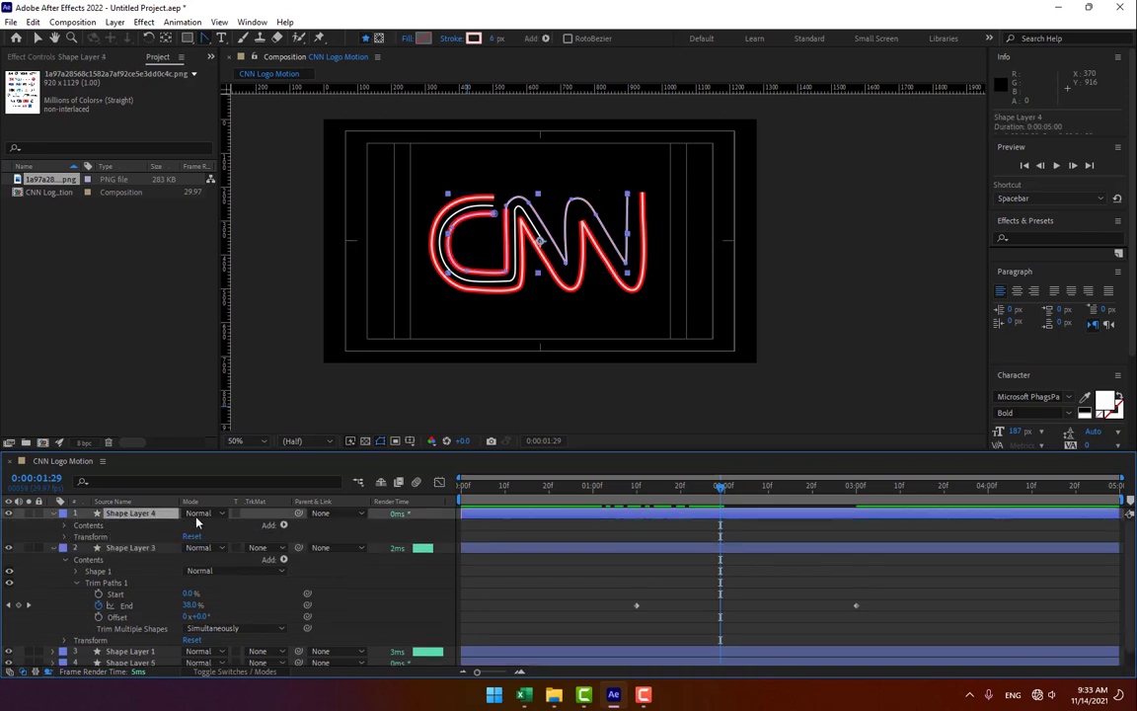
click(285, 526)
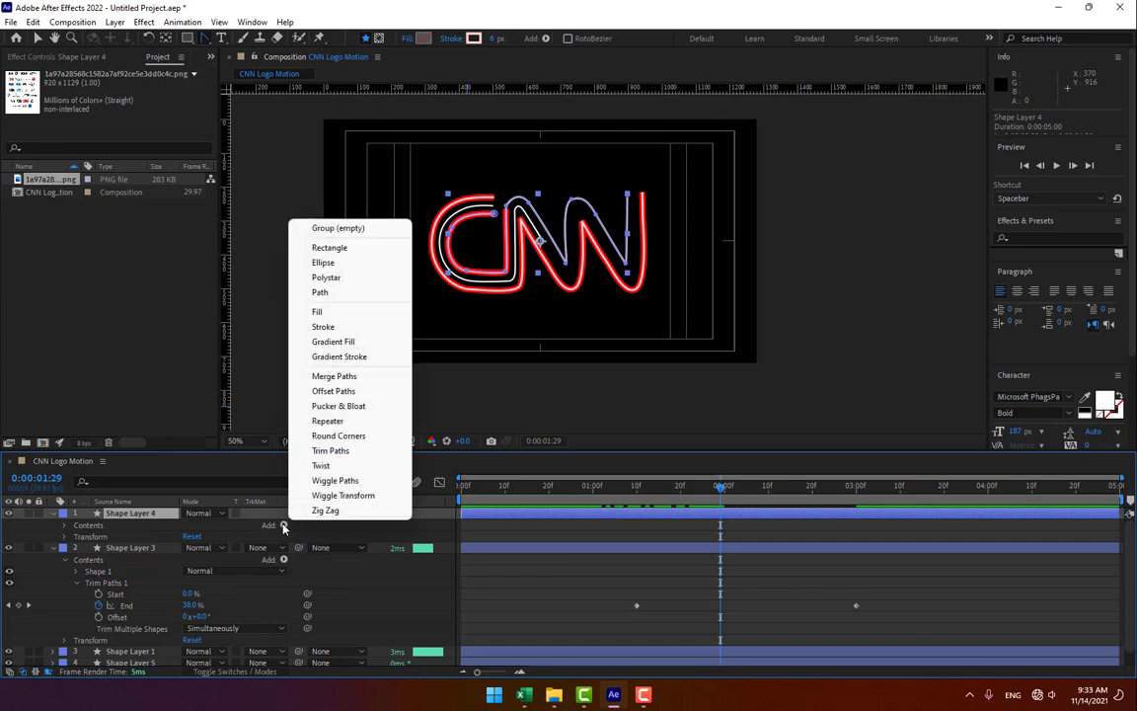
click(309, 406)
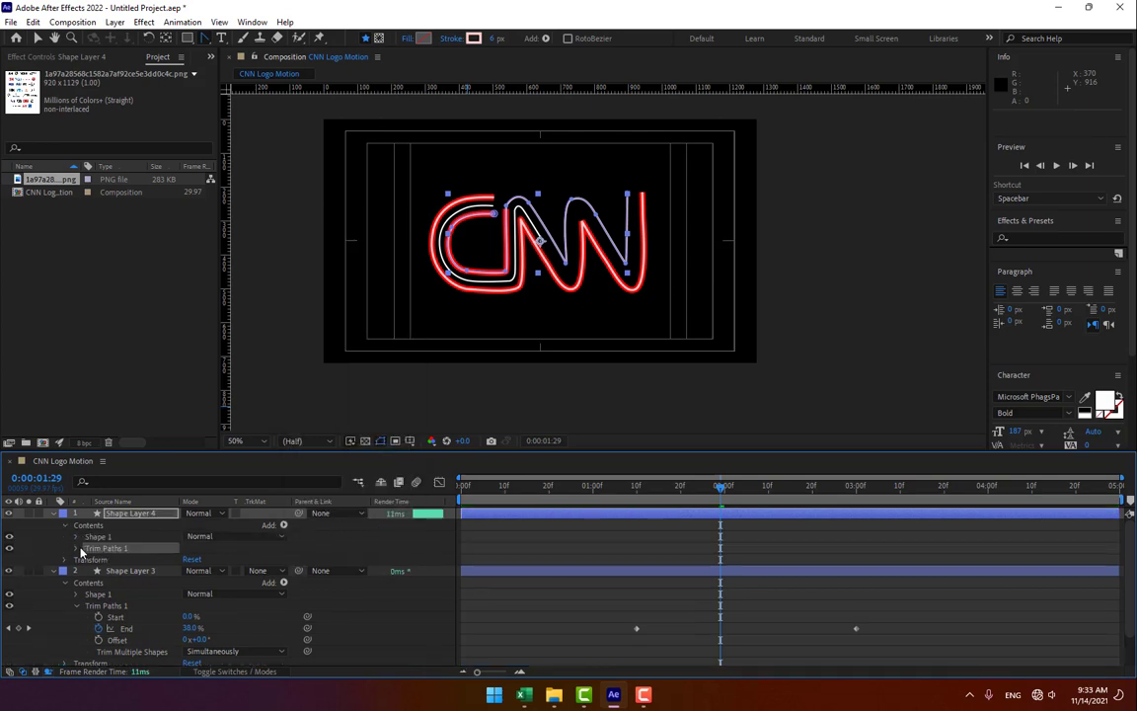
click(76, 547)
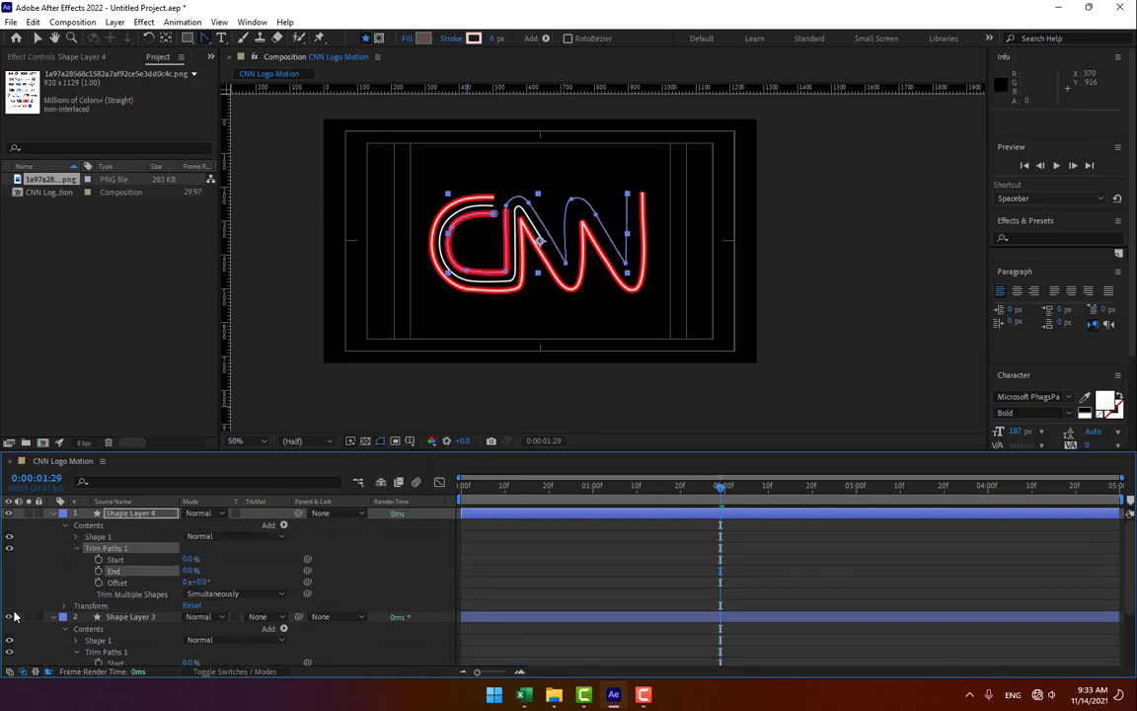
Keyframe Shape Layer 4's Trim Paths End from 0% at 0:00:01:20 to 100% at 0:00:03:00 and scrub through the result
click(680, 490)
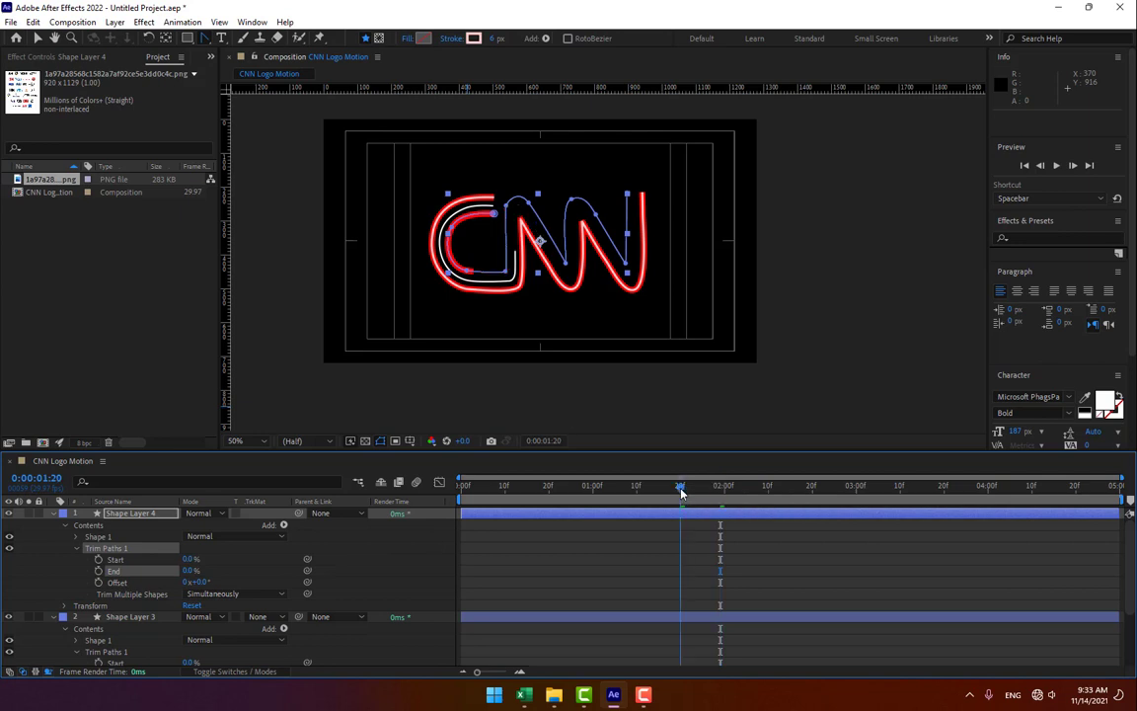
click(98, 572)
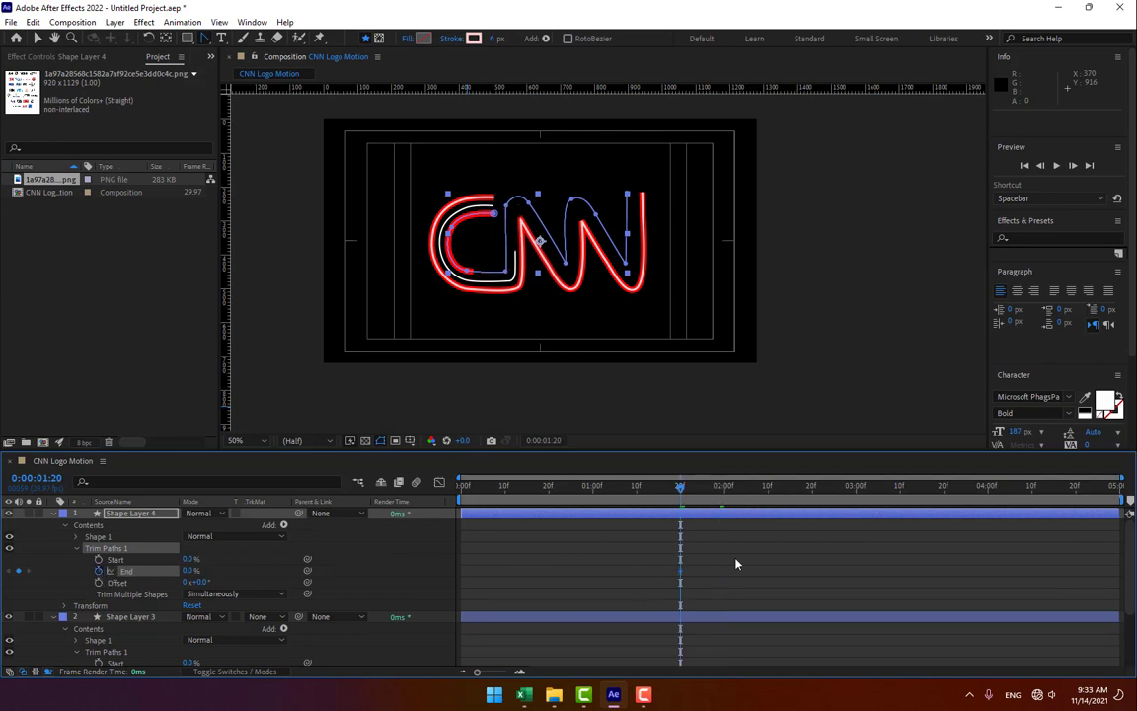
click(858, 490)
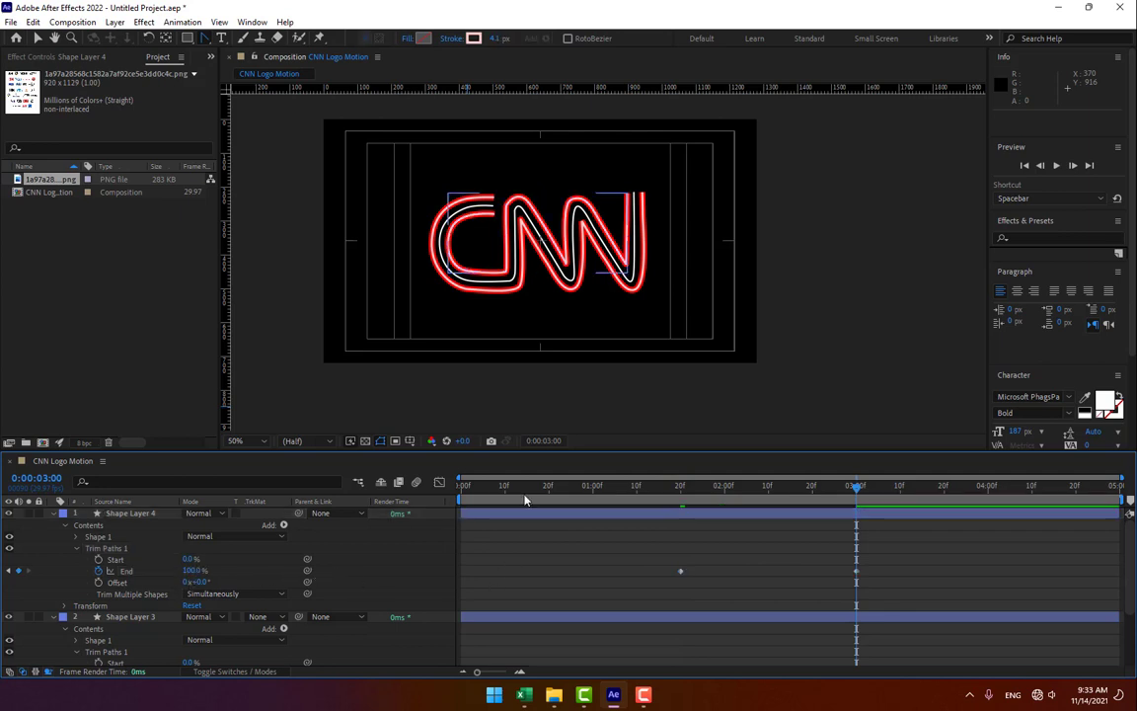
mouse_move(482, 484)
mouse_down()
mouse_move(785, 481)
mouse_move(746, 480)
mouse_up()
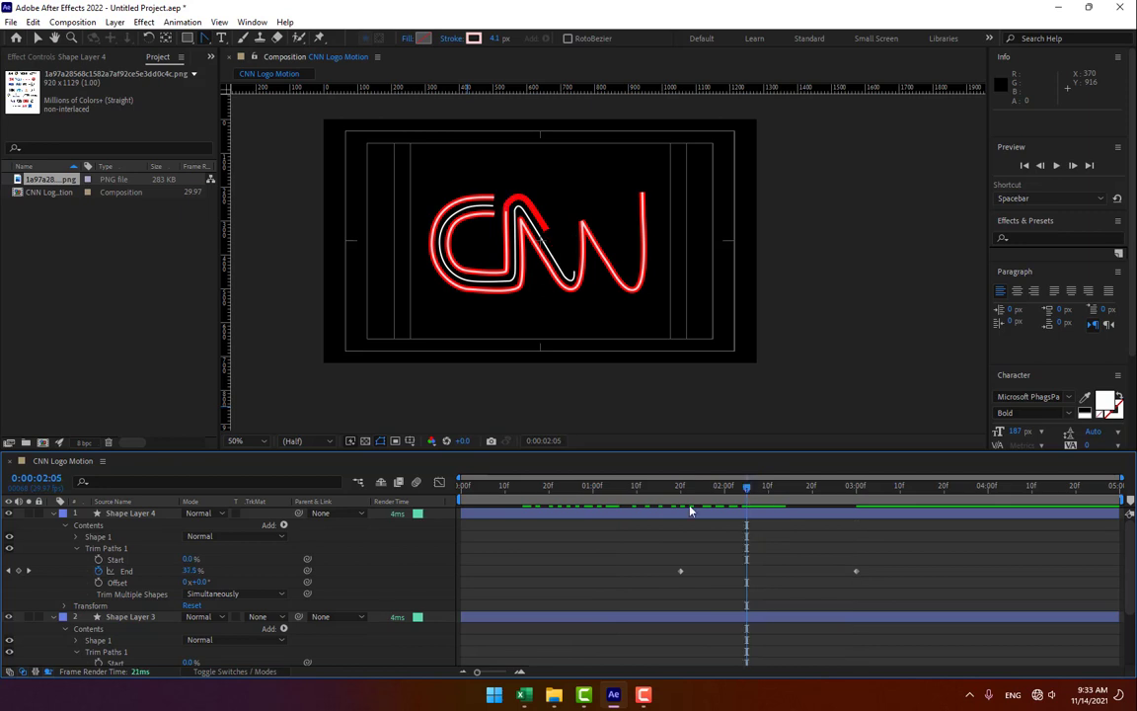
Identify Shape Layer 5 by toggling its visibility, and add a second Trim Paths to Shape Layer 2's contents
scroll(210, 551, down, 3)
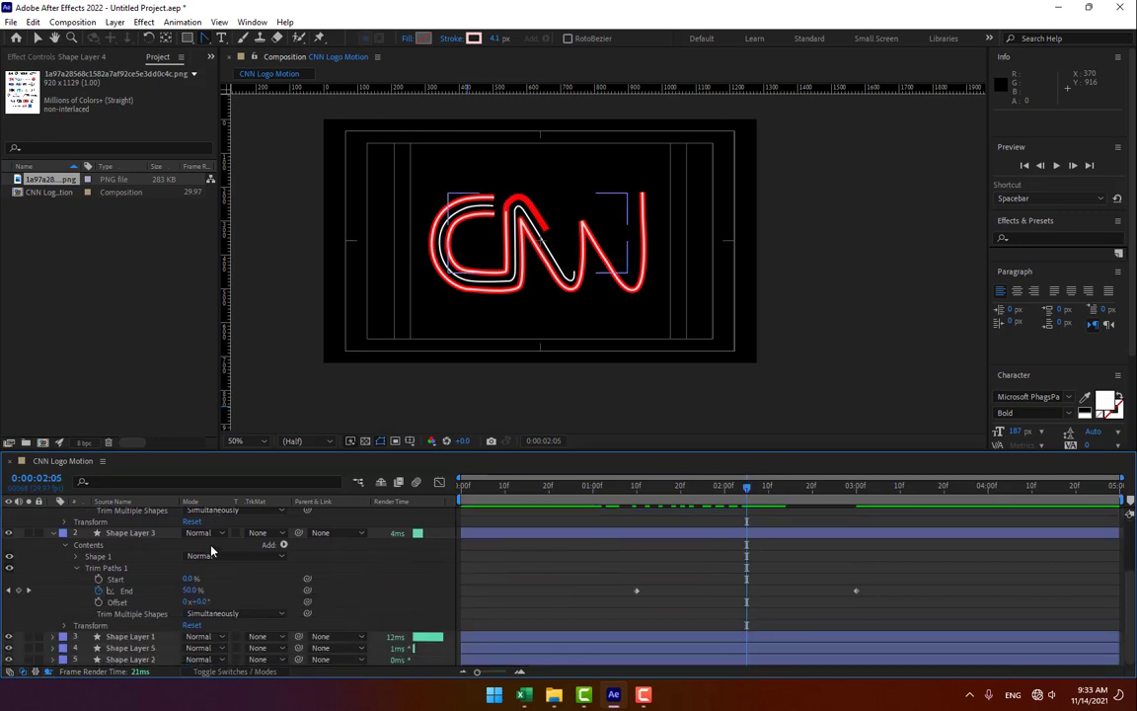
click(135, 649)
click(8, 649)
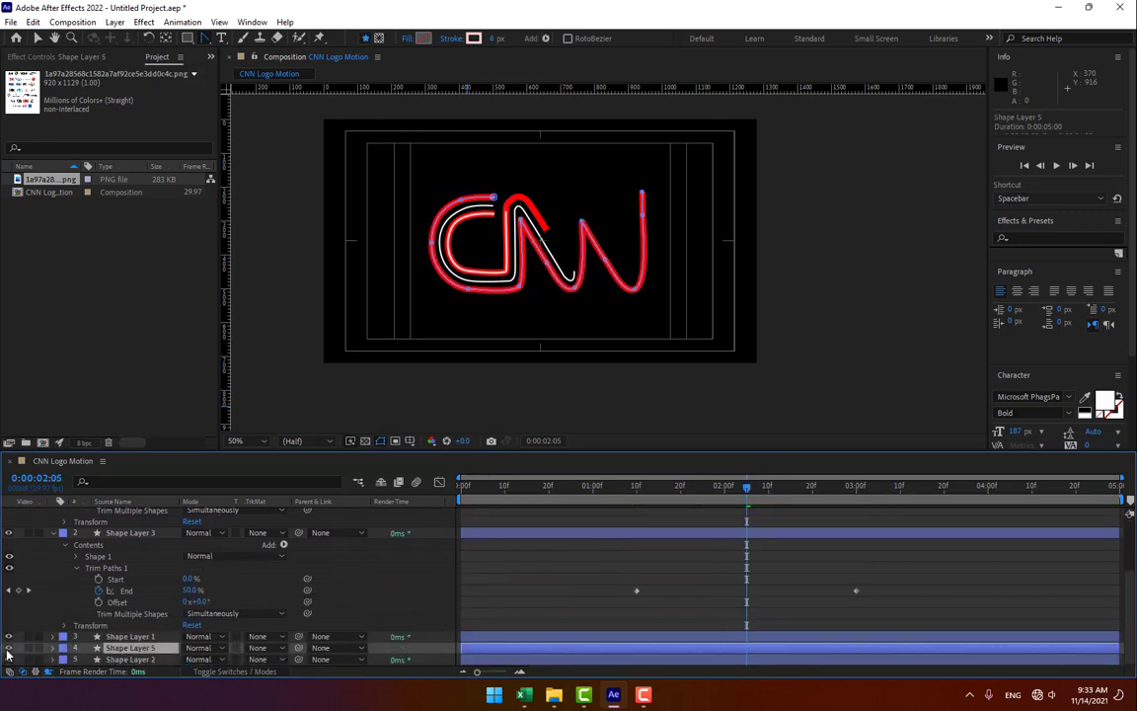
click(8, 649)
click(134, 659)
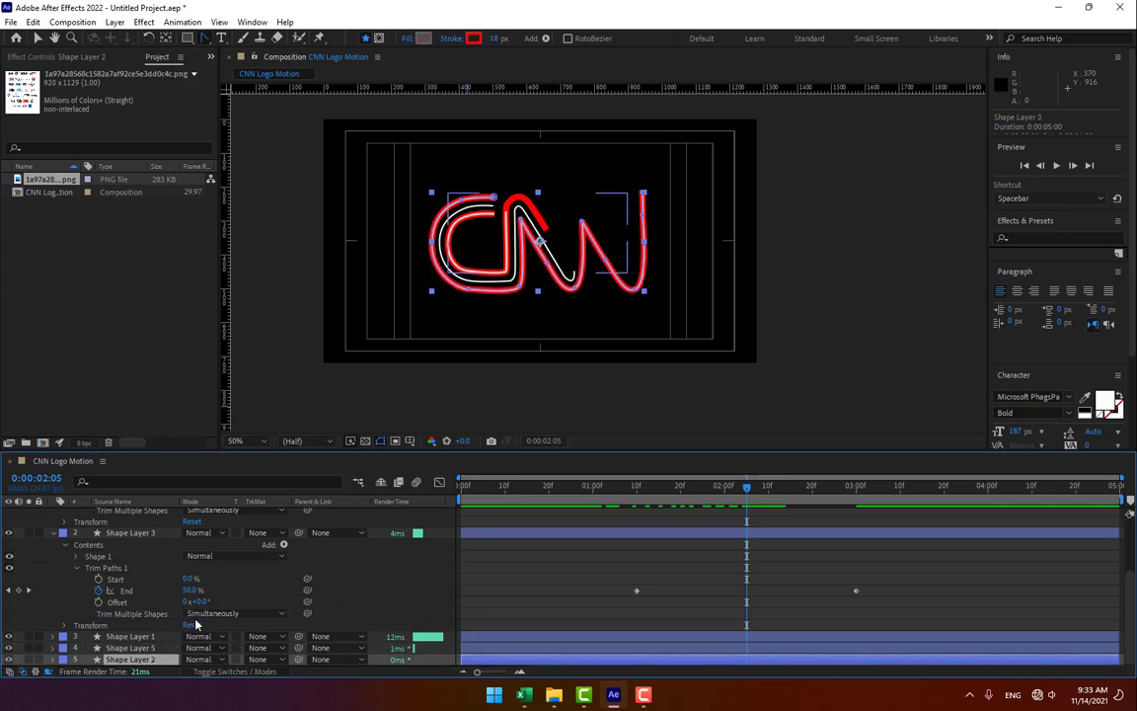
click(53, 659)
click(282, 580)
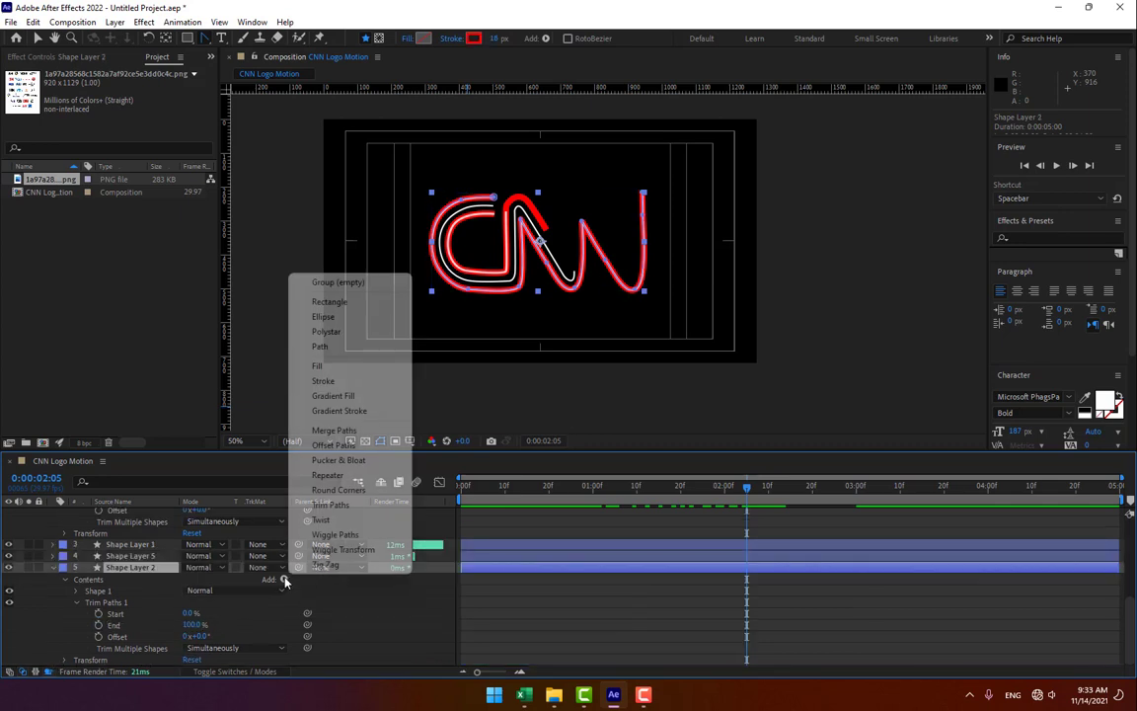
click(321, 506)
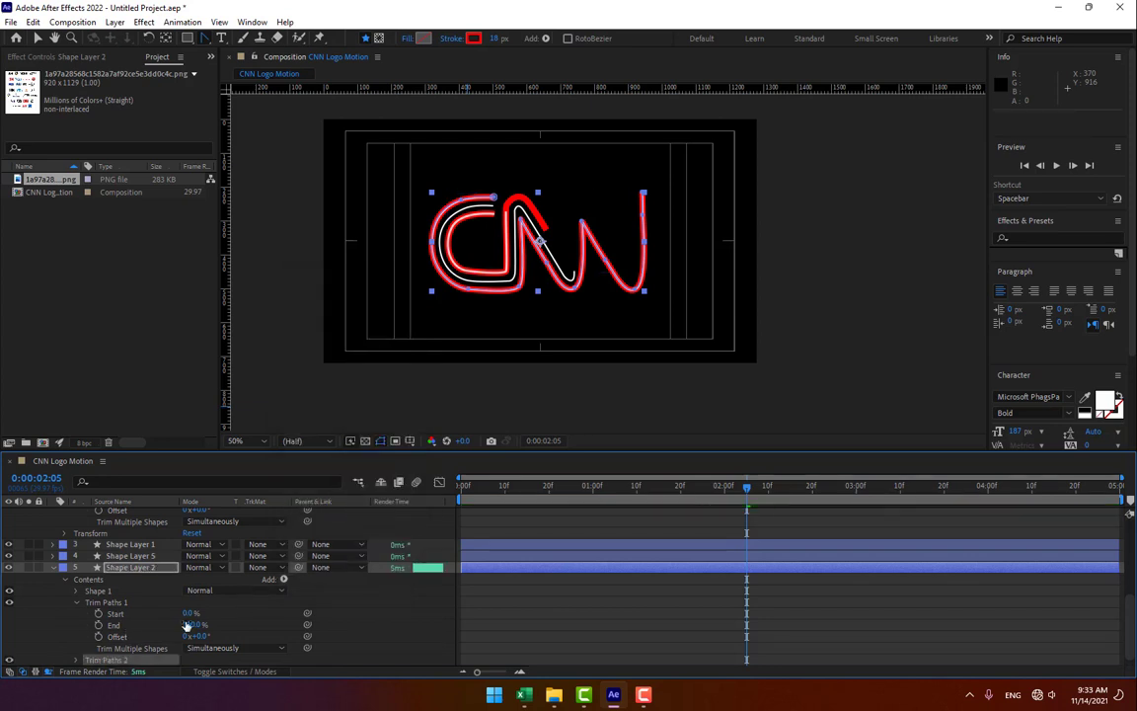
Keyframe End of Shape Layer 2's second Trim Paths from 0% at 0:00:01:10 to 100% at 0:00:03:00
scroll(158, 612, down, 1)
click(75, 649)
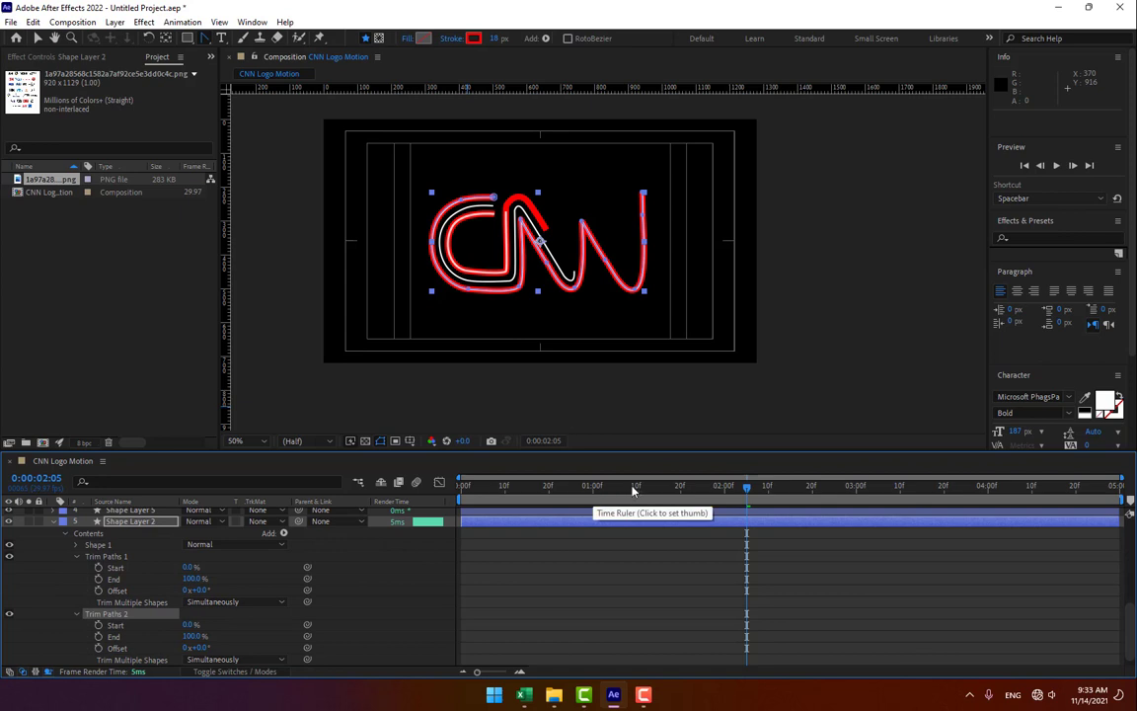
click(637, 487)
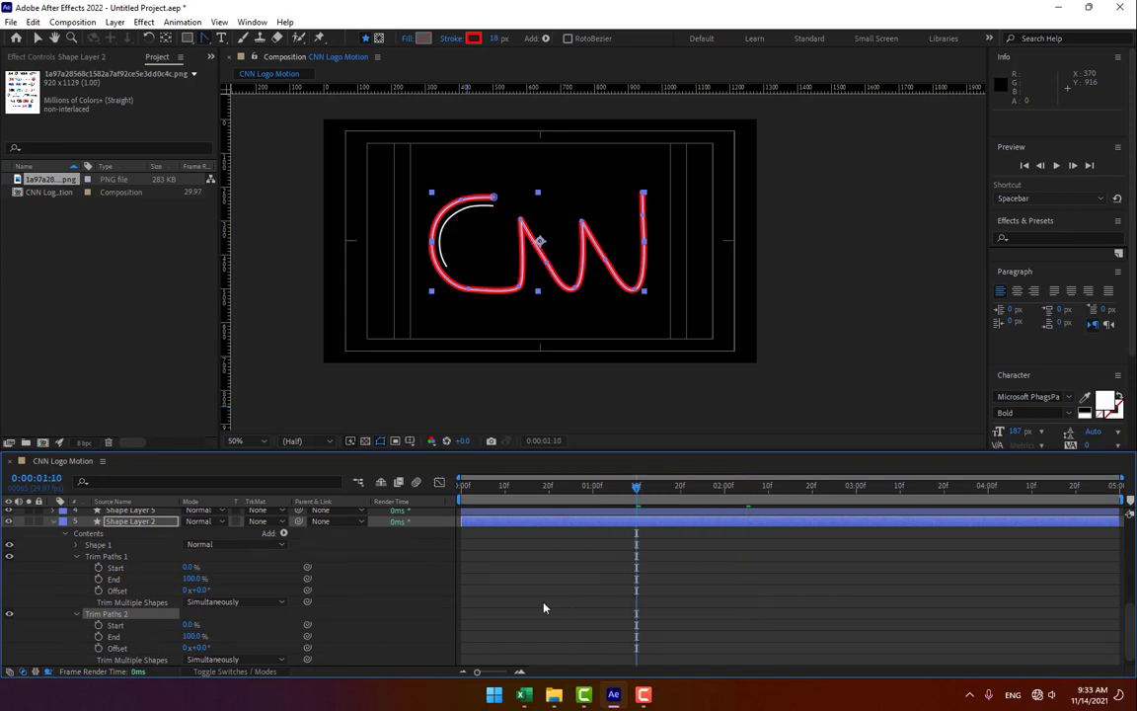
click(98, 636)
drag(193, 636, 67, 648)
click(99, 637)
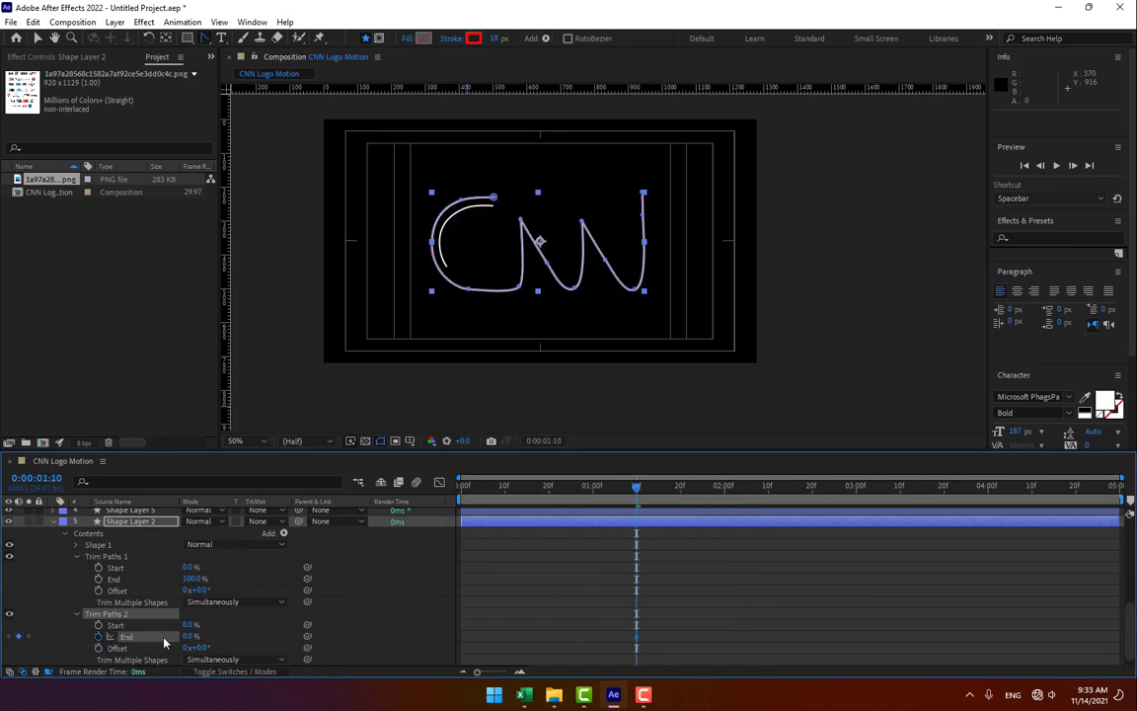
click(856, 487)
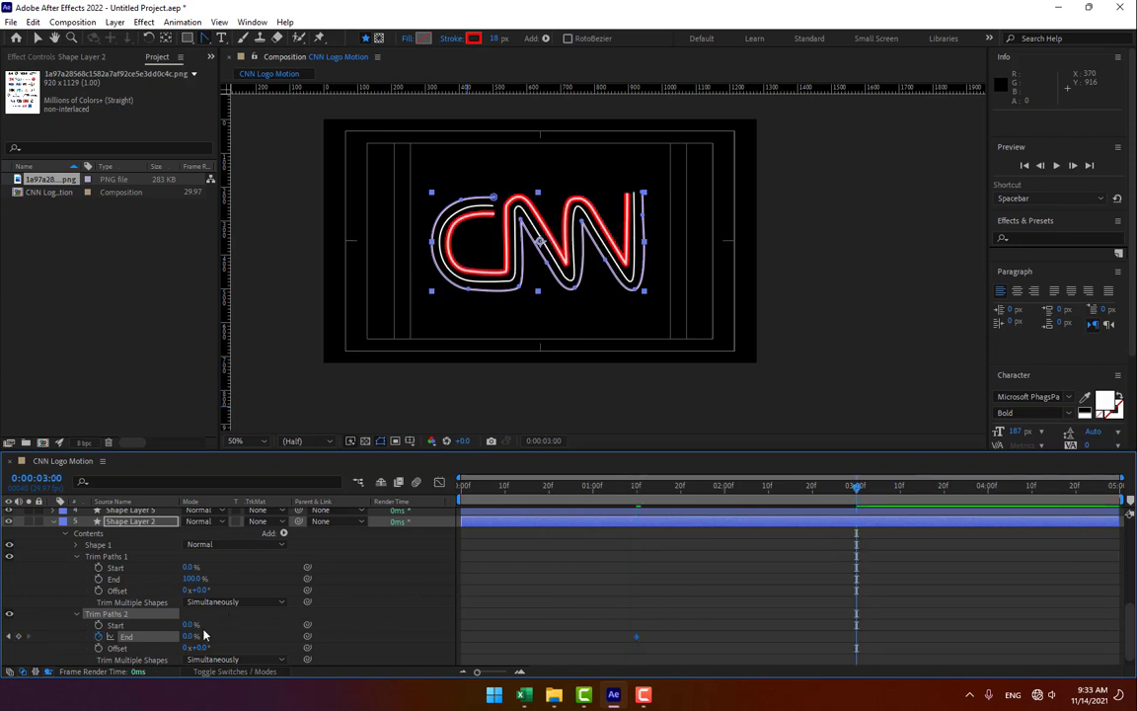
drag(195, 636, 407, 606)
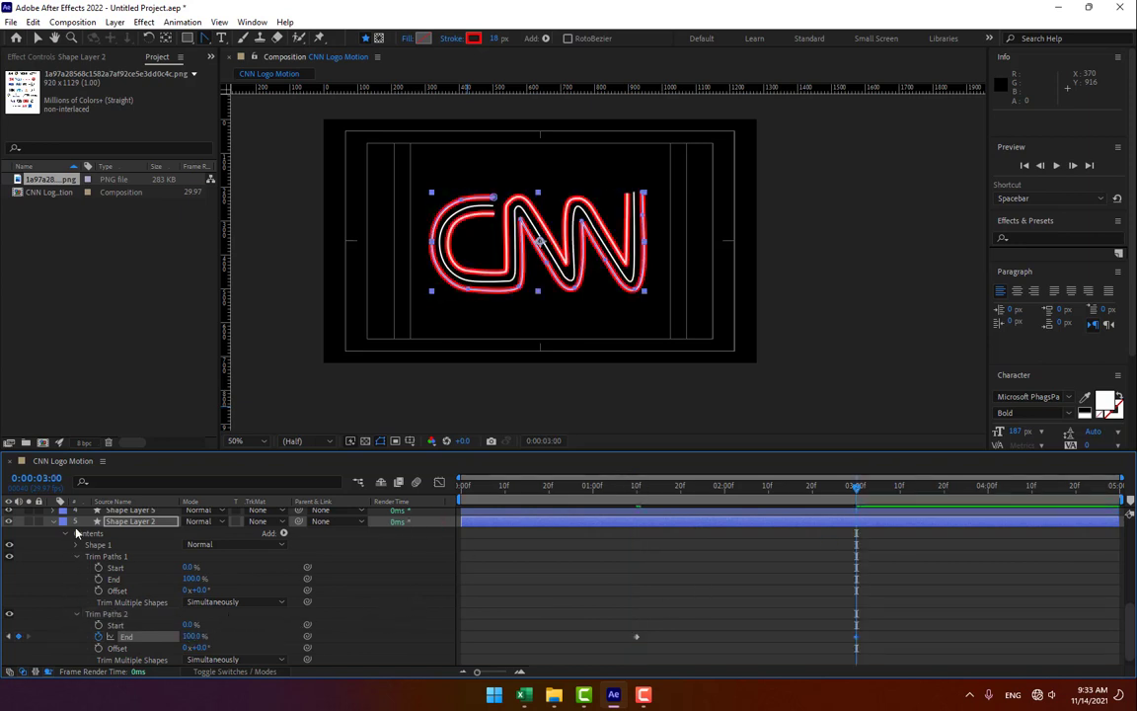
Try adding a second Trim Paths to Shape Layer 5's contents and undo the addition
click(111, 512)
click(54, 511)
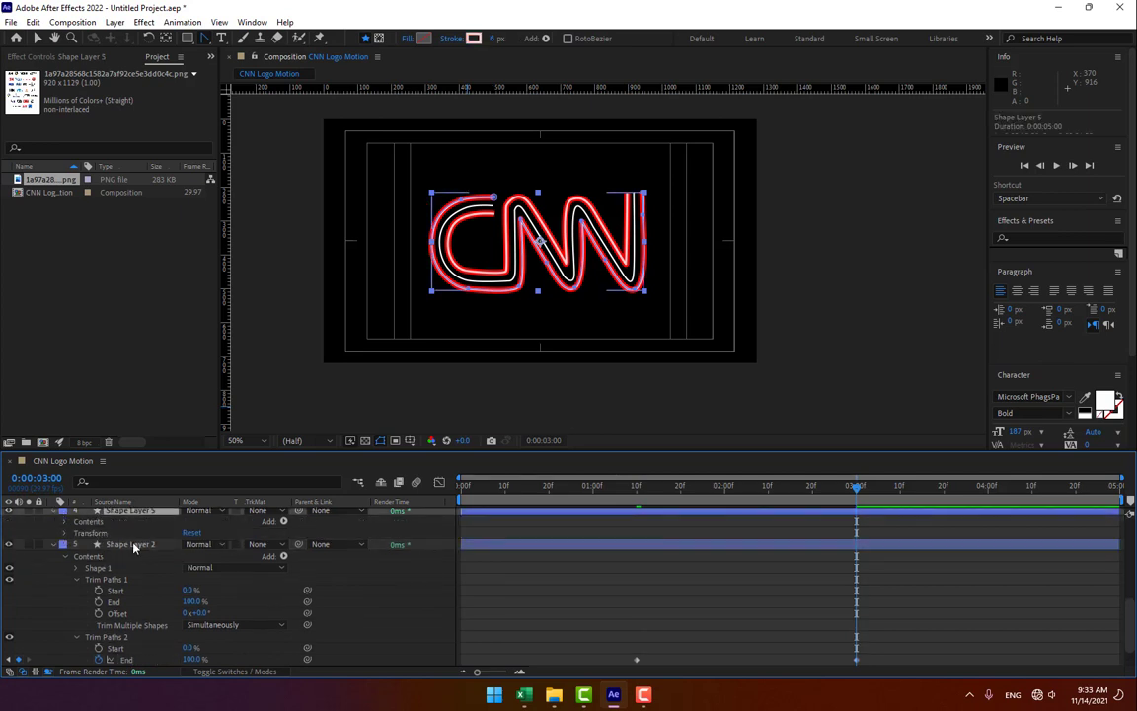
click(285, 522)
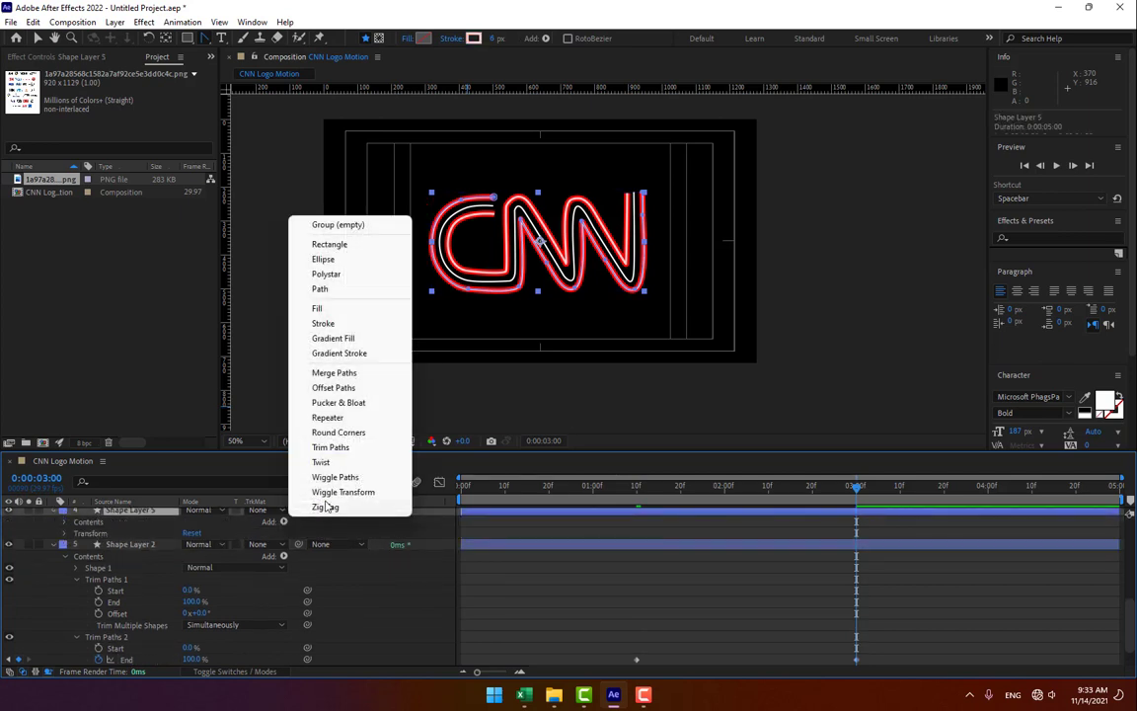
click(330, 447)
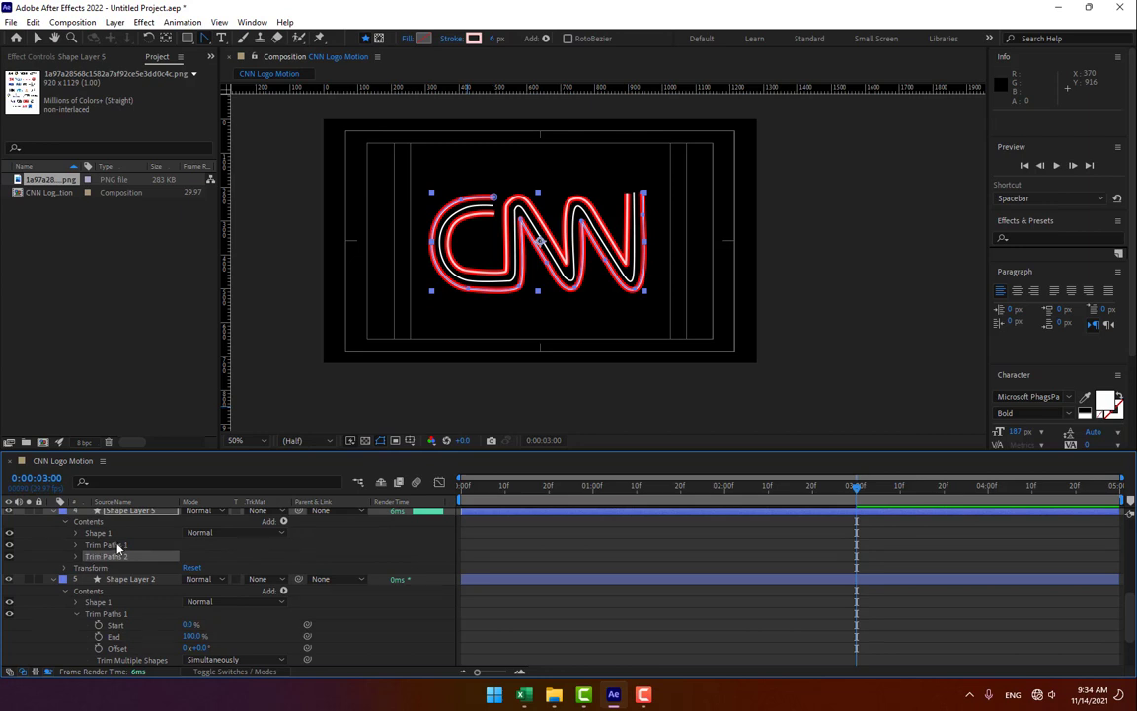
key(ctrl+z)
Examine the Trim Paths keyframes on Shape Layers 2 and 1 and scrub to 0:00:01:15 to check the reveal timing
scroll(290, 548, down, 1)
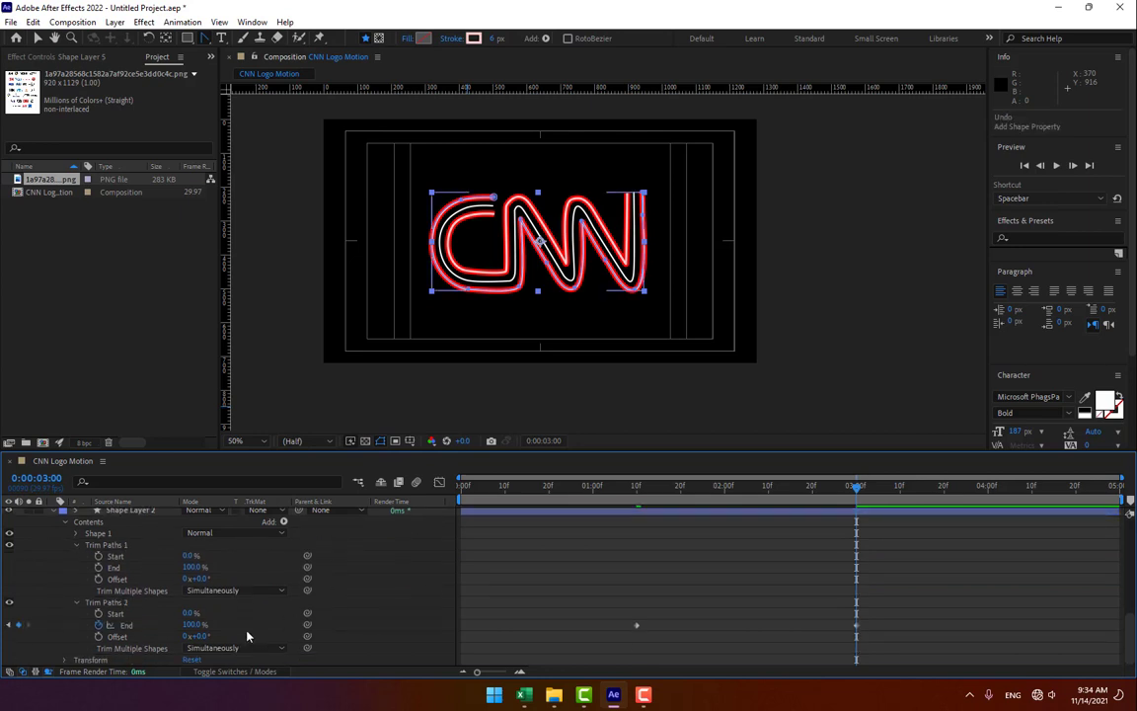
scroll(118, 571, up, 3)
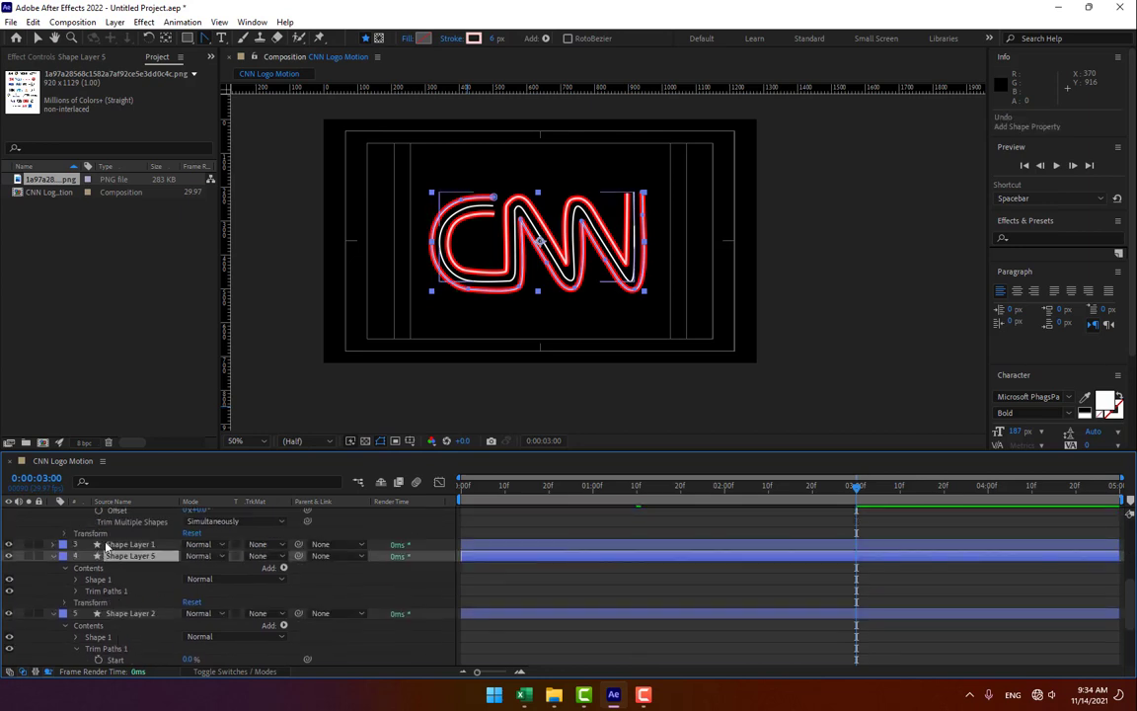
click(37, 545)
click(56, 545)
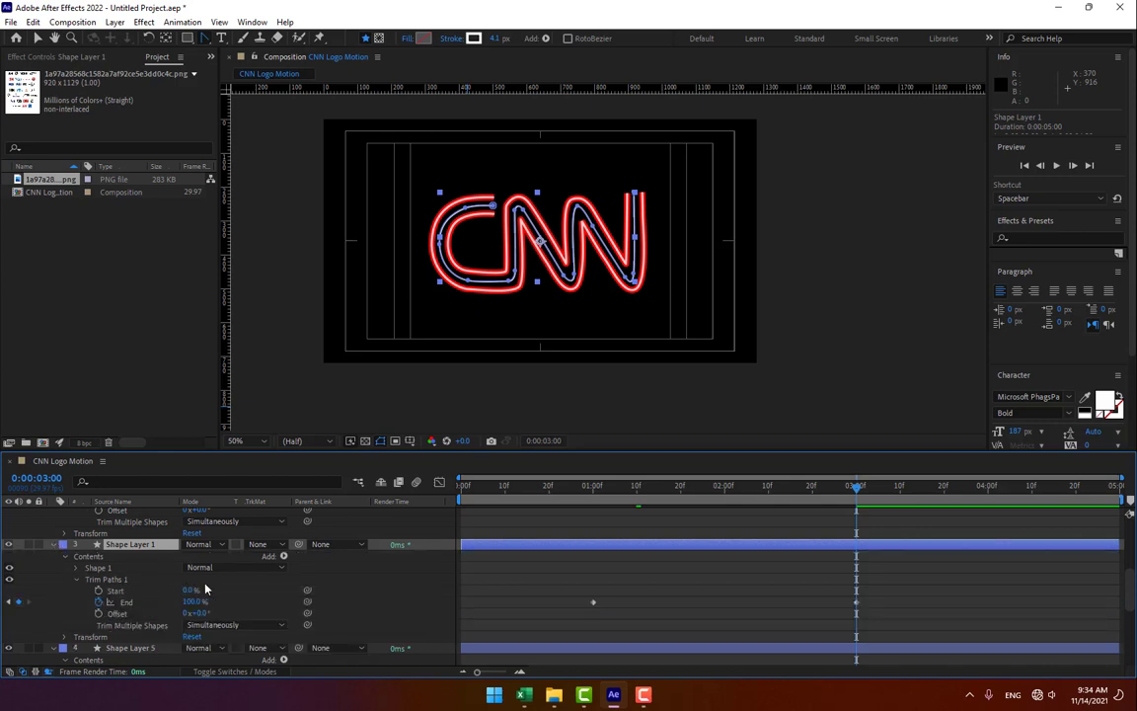
click(55, 545)
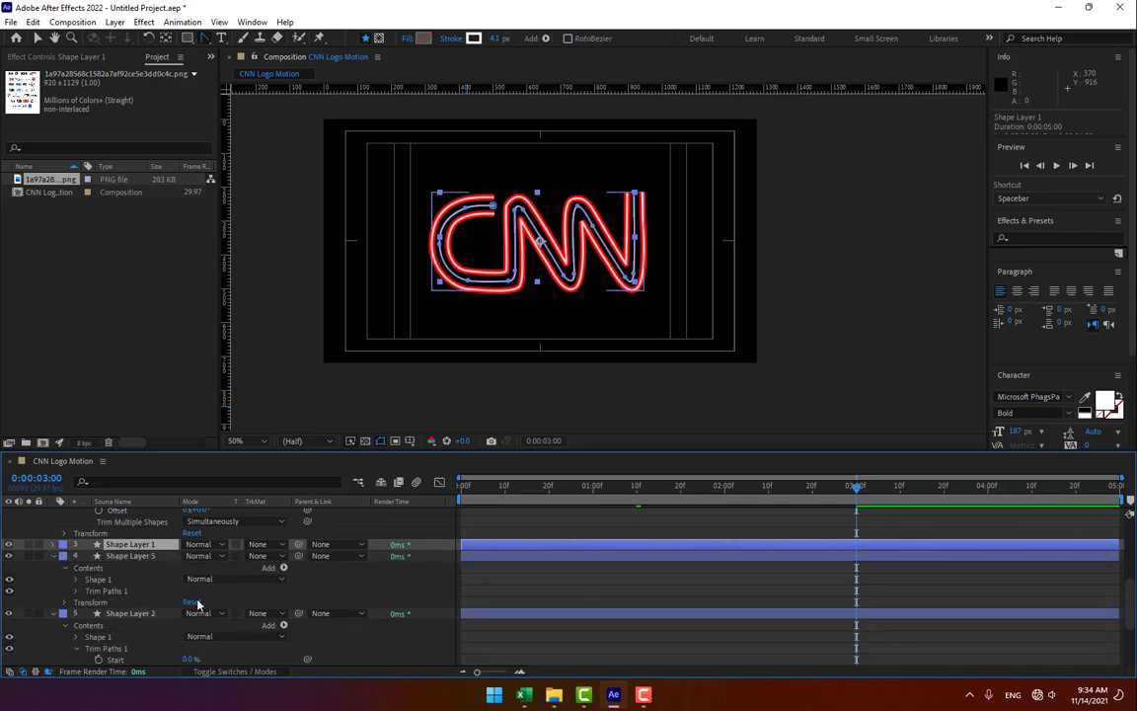
mouse_move(622, 485)
mouse_down()
mouse_move(729, 487)
mouse_move(634, 505)
mouse_move(662, 503)
mouse_up()
Keyframe End of Shape Layer 5's existing Trim Paths from 0% at 0:00:01:20 to 100% at 0:00:03:00
click(129, 556)
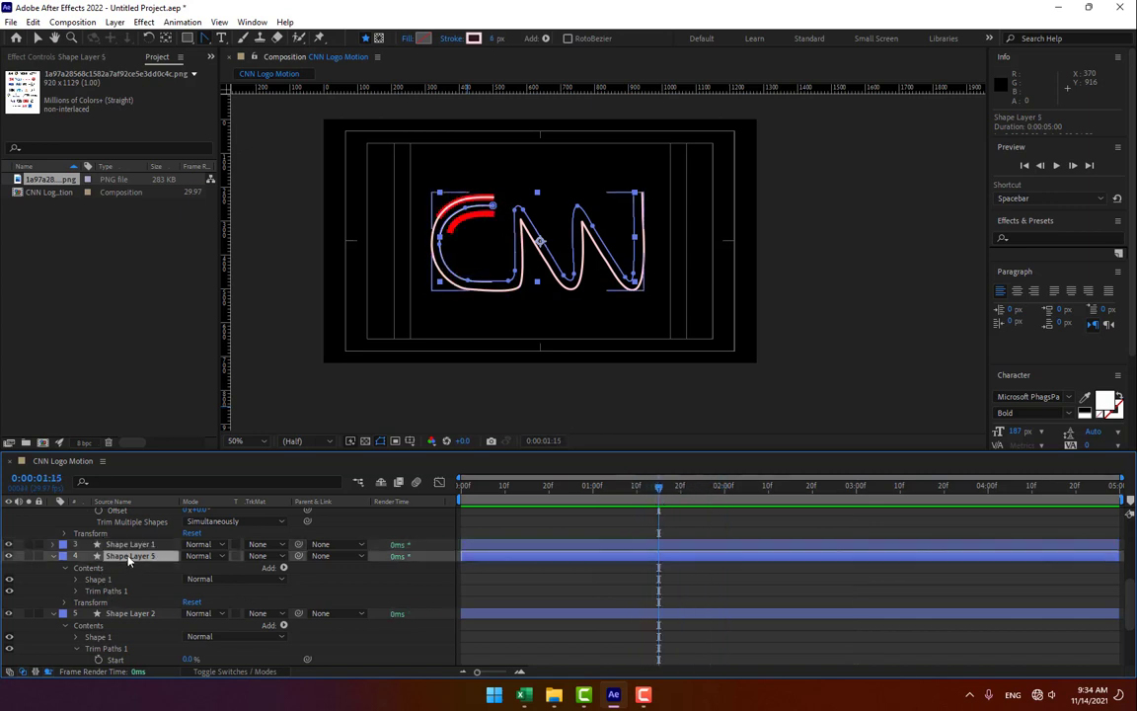
click(76, 591)
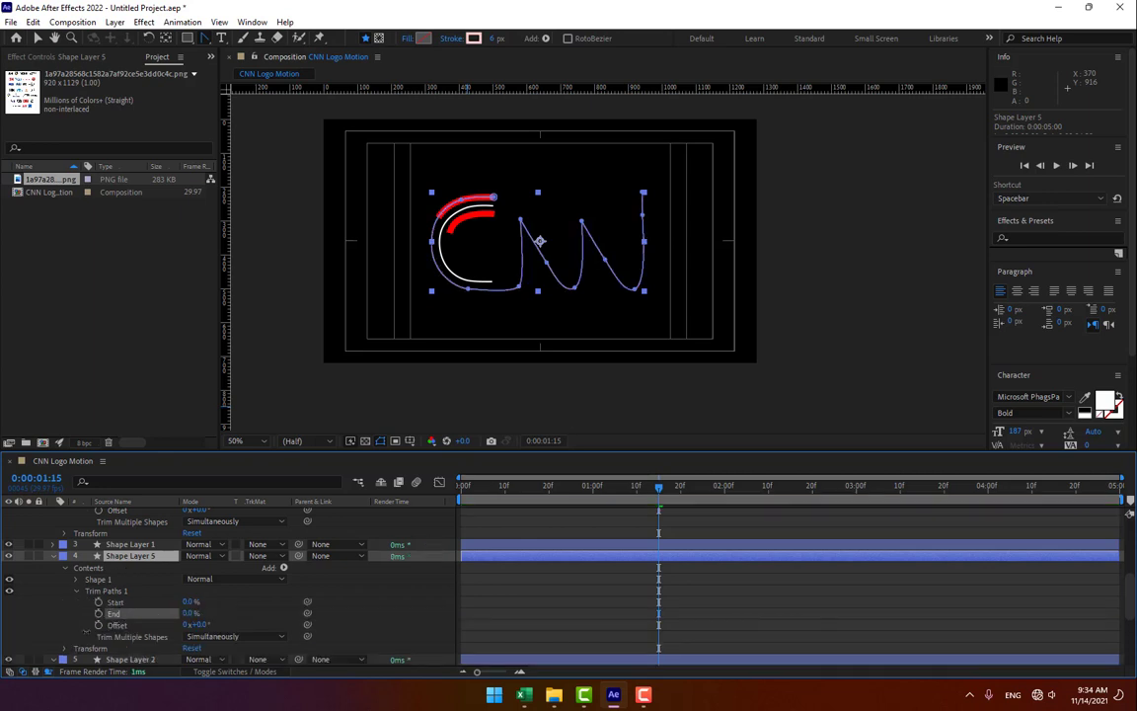
click(681, 489)
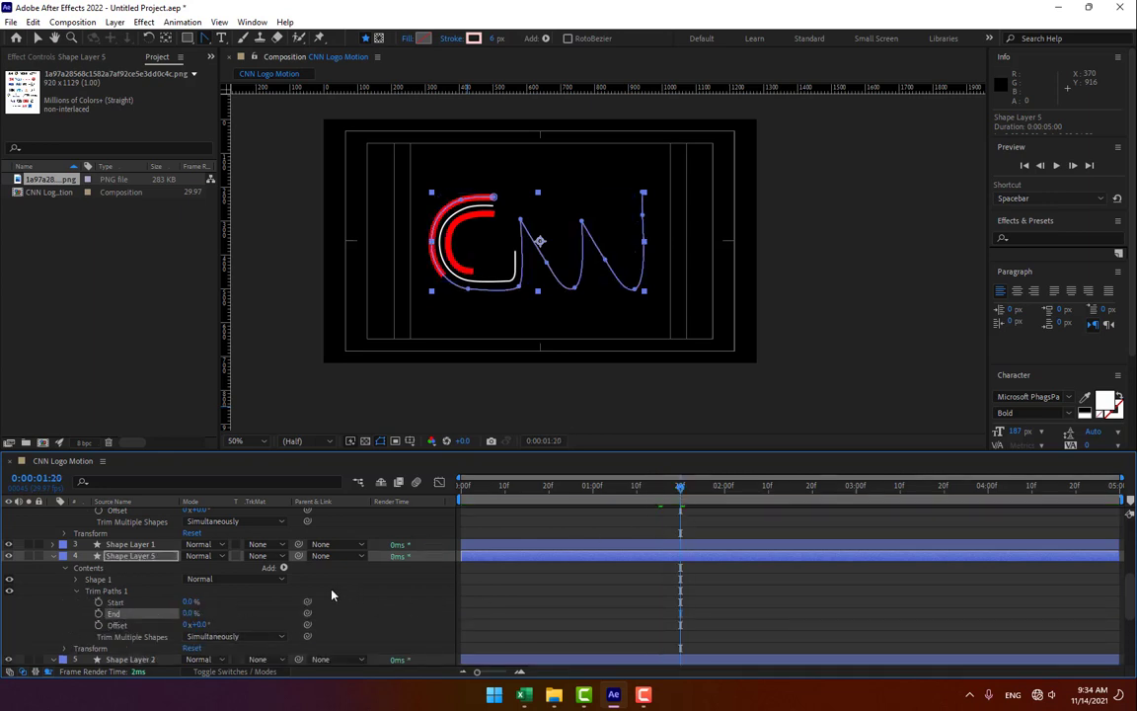
click(99, 613)
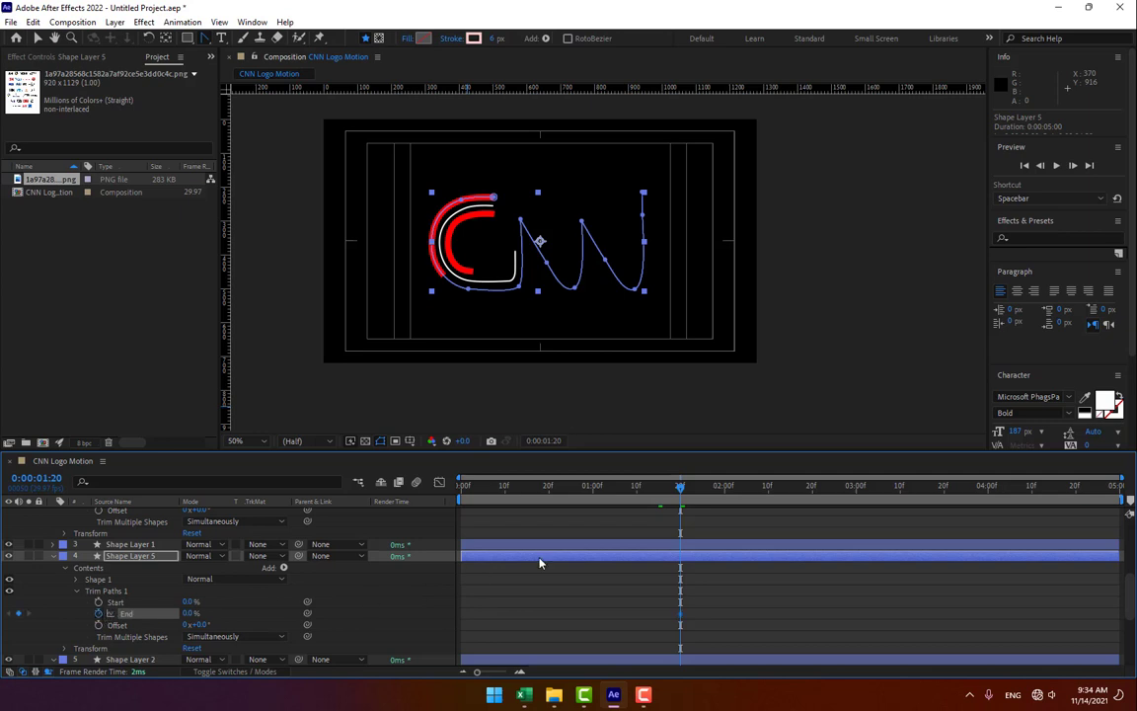
click(857, 488)
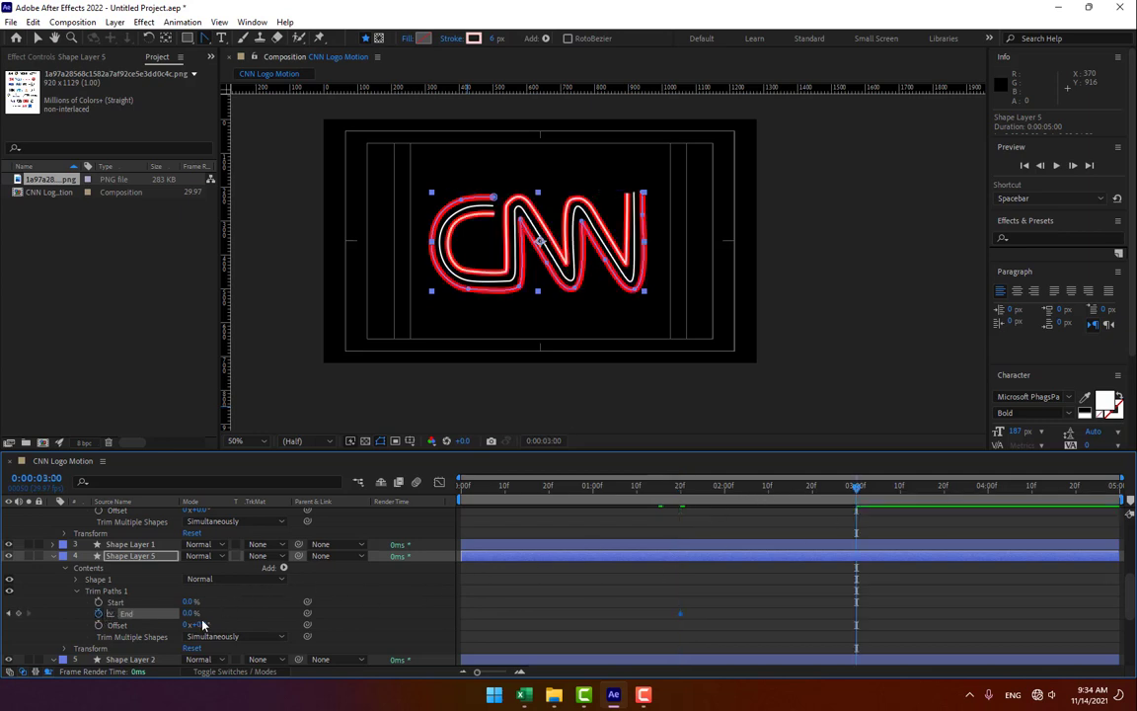
drag(200, 613, 316, 612)
click(431, 606)
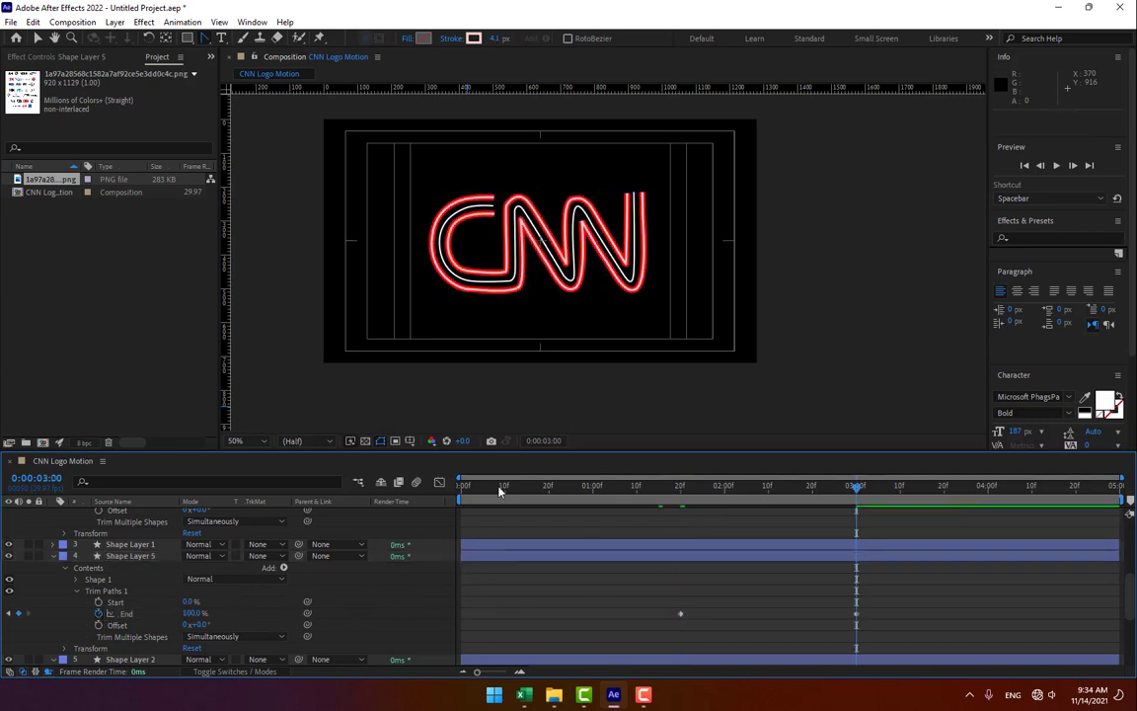
Scrub the animation to 0:00:02:15 and collapse the properties of all five shape layers
mouse_move(501, 490)
mouse_down()
mouse_move(698, 506)
mouse_move(864, 501)
mouse_move(650, 498)
mouse_move(790, 499)
mouse_up()
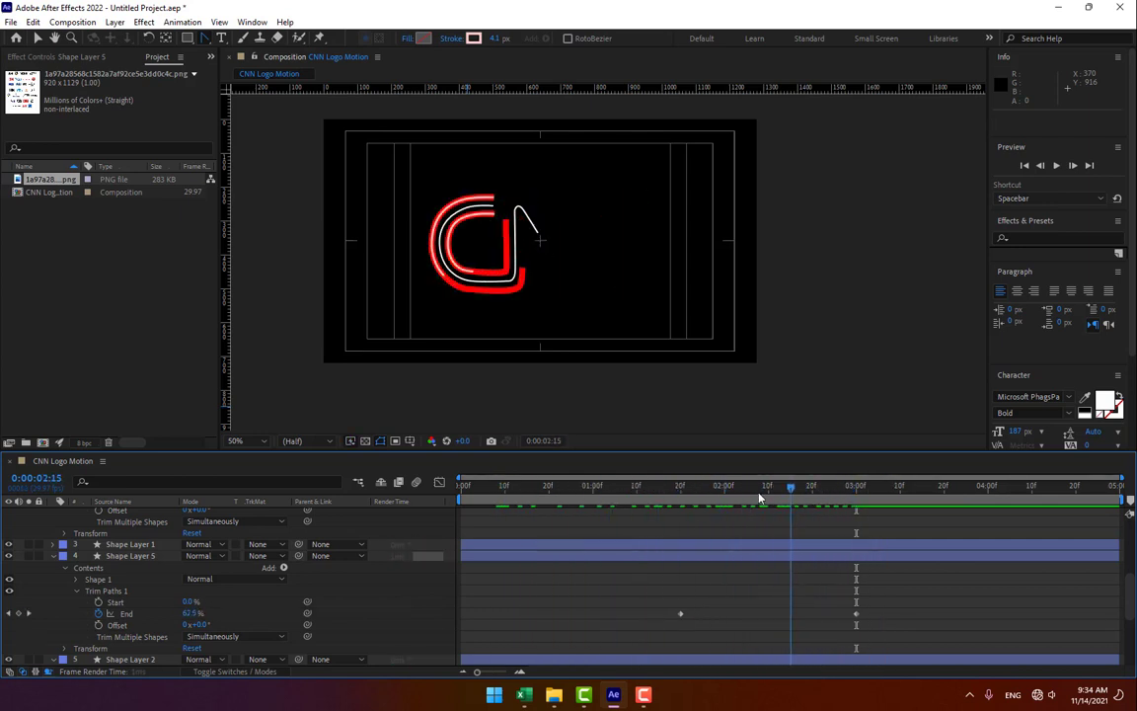
scroll(216, 551, up, 3)
key(ctrl+a)
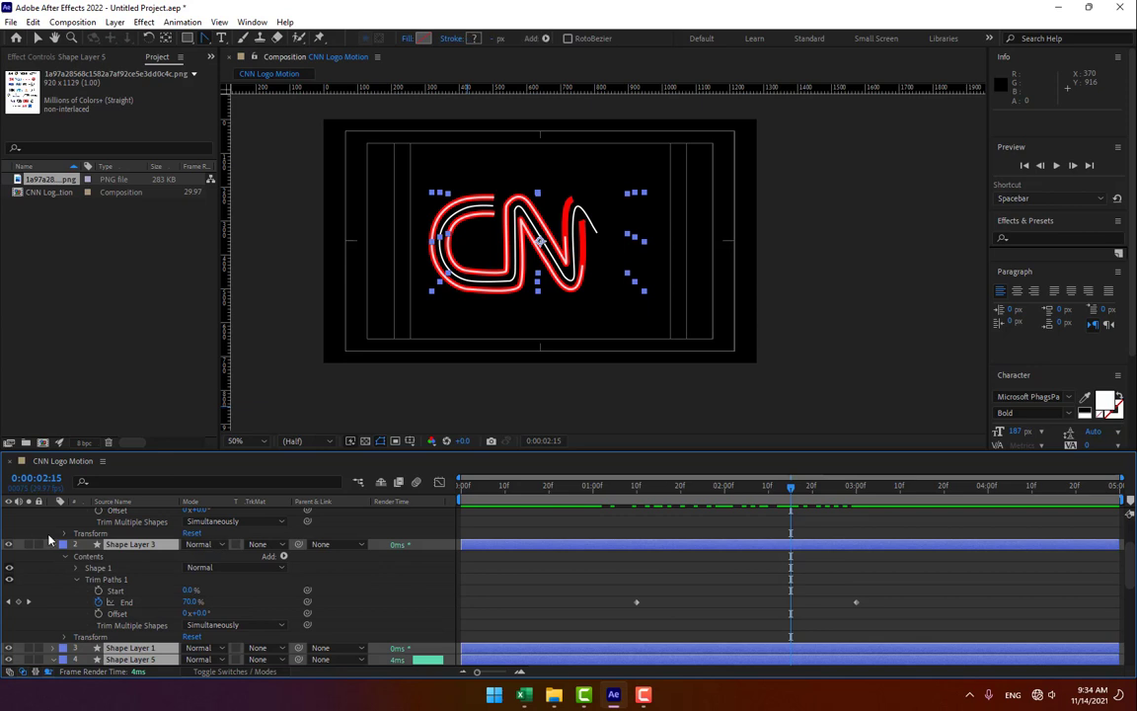
click(54, 545)
click(191, 607)
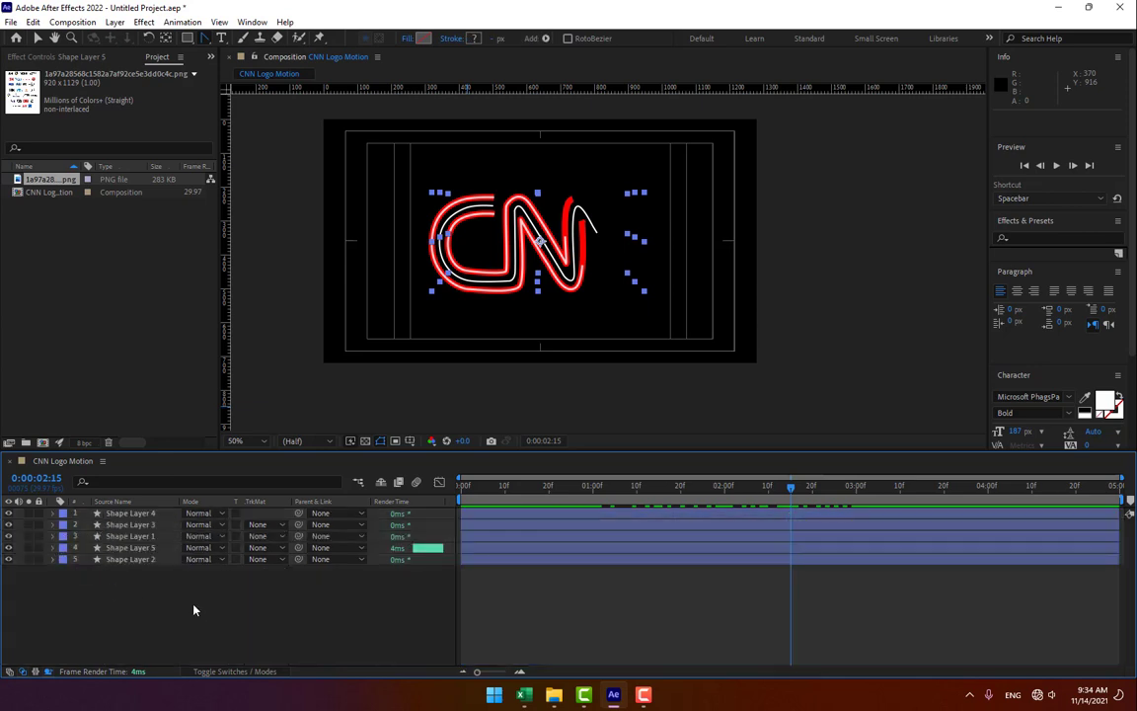
Apply the Stylize Glow effect to Shape Layer 3 with a threshold of 64.7% and a radius of 27
click(145, 529)
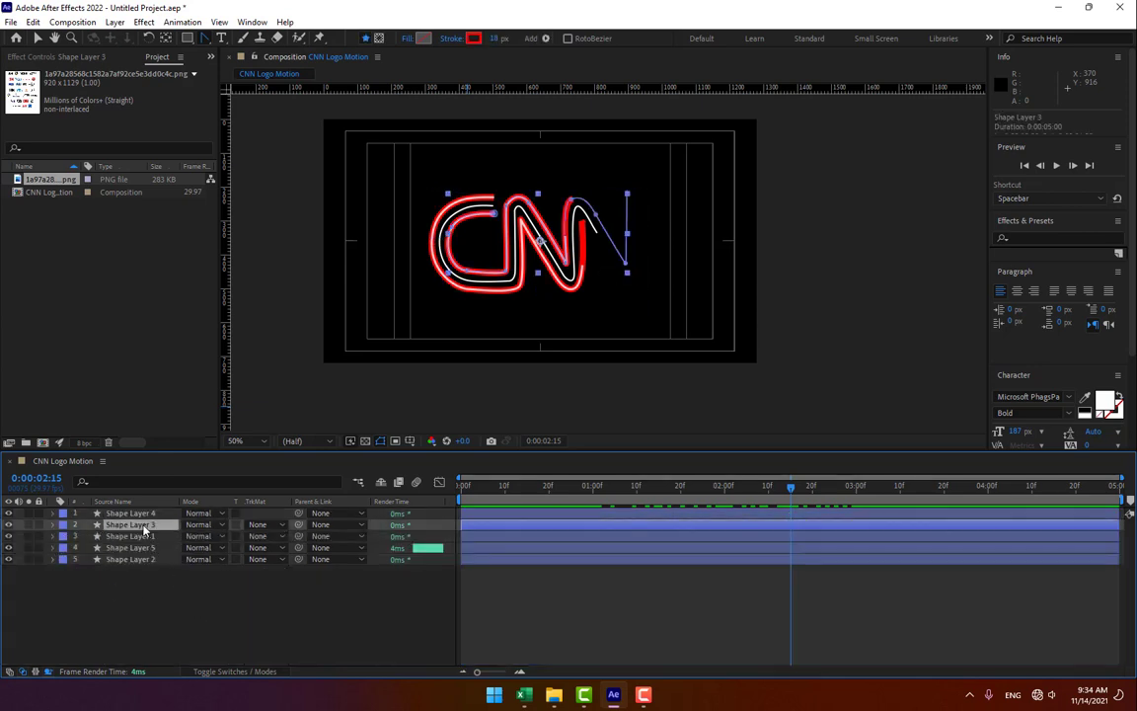
click(9, 525)
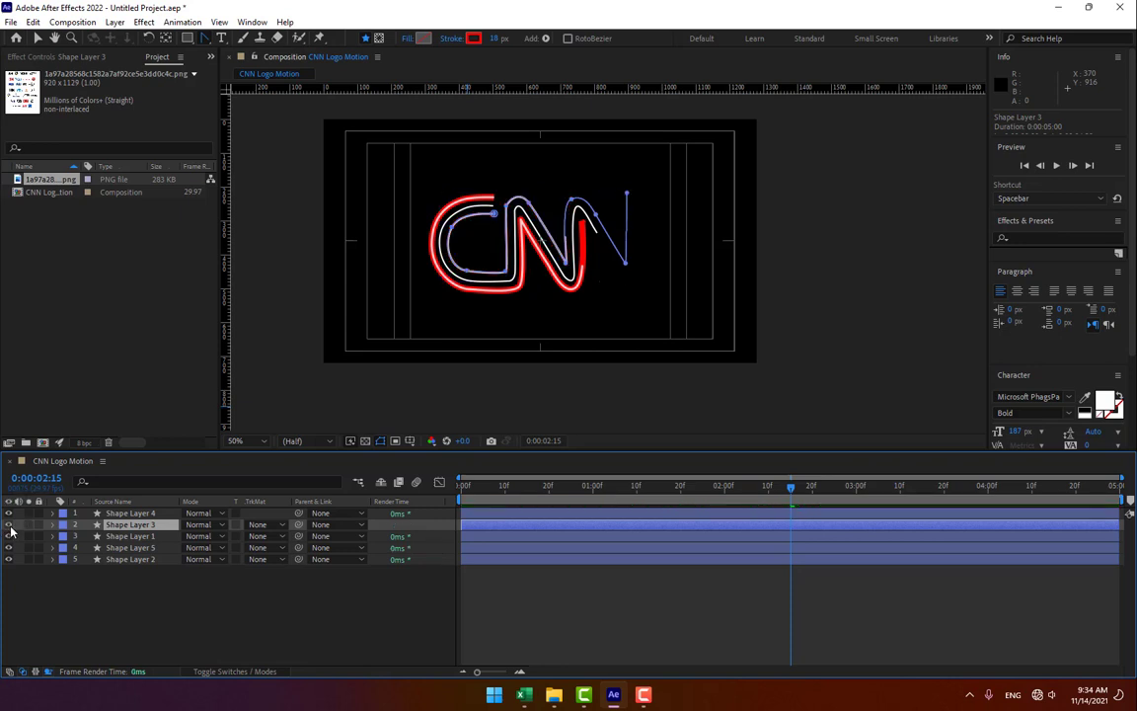
click(10, 525)
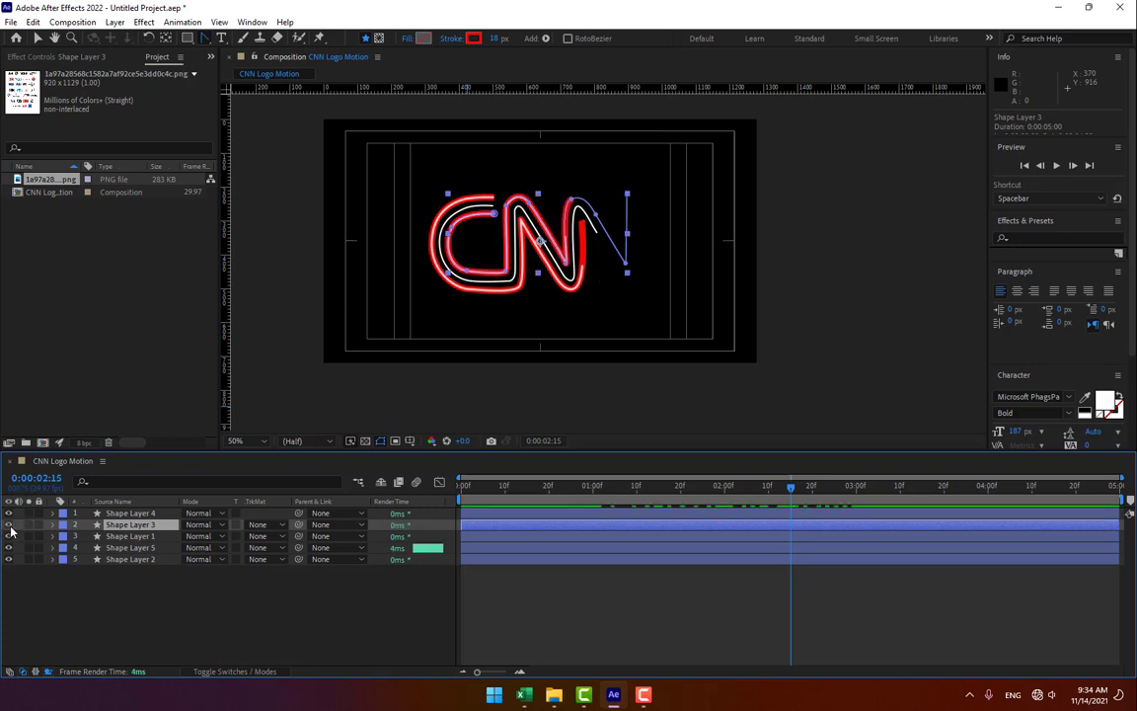
click(1052, 238)
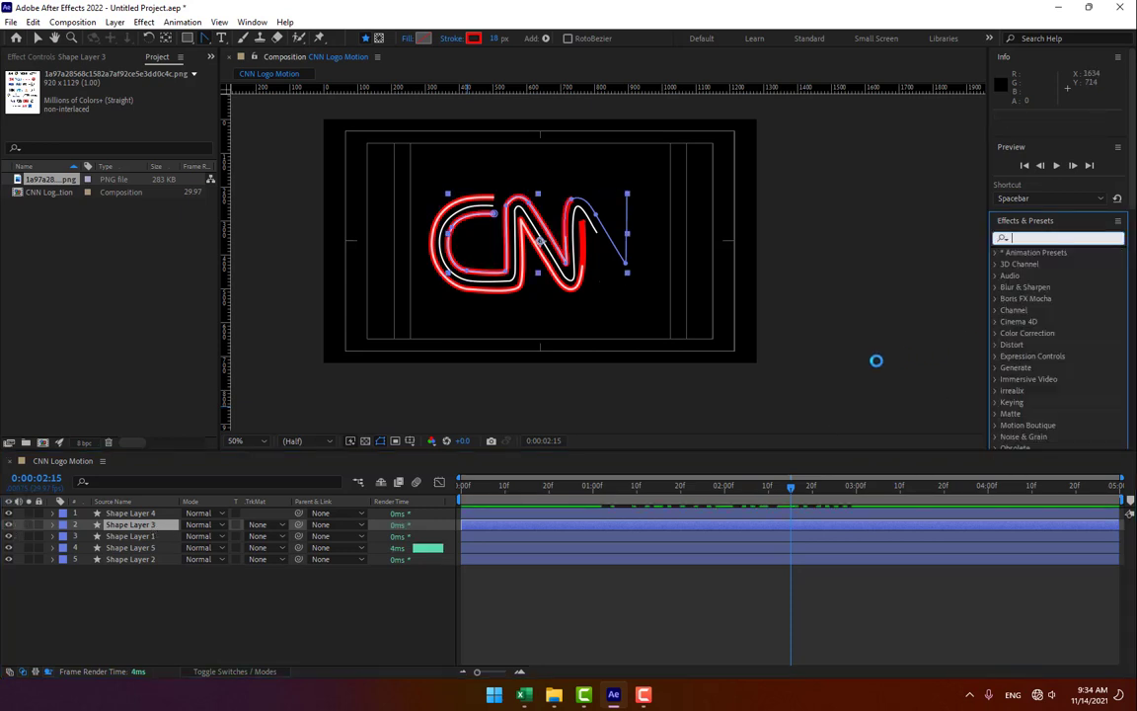
text(glow)
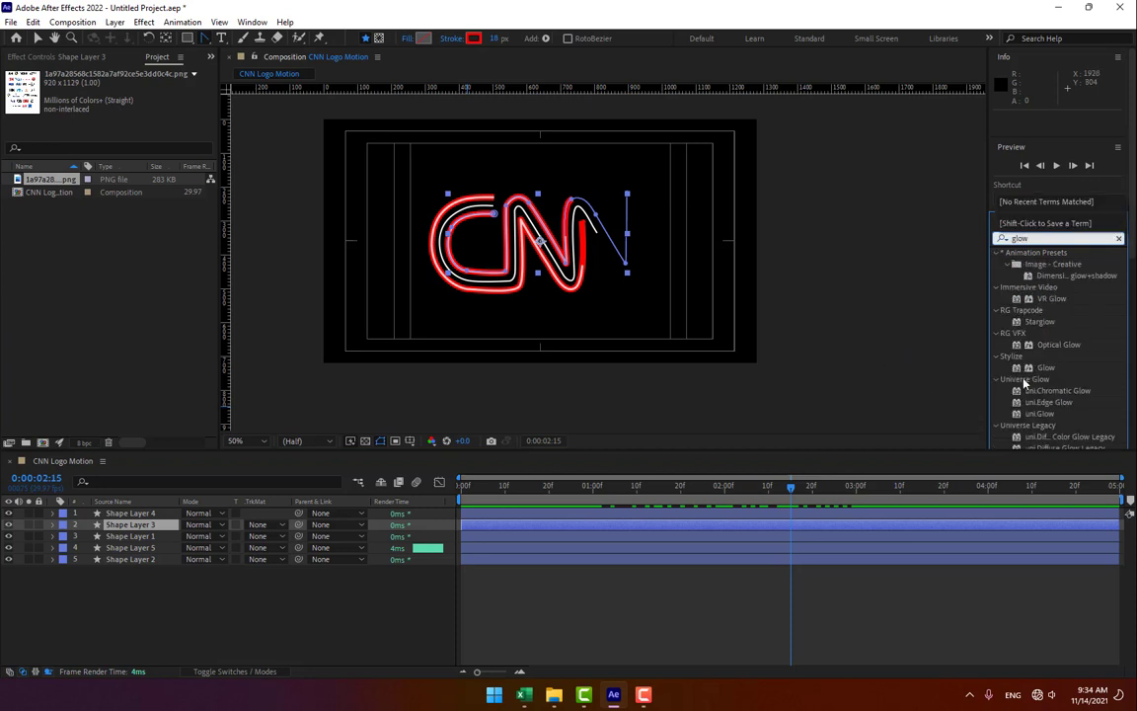
drag(1046, 367, 148, 529)
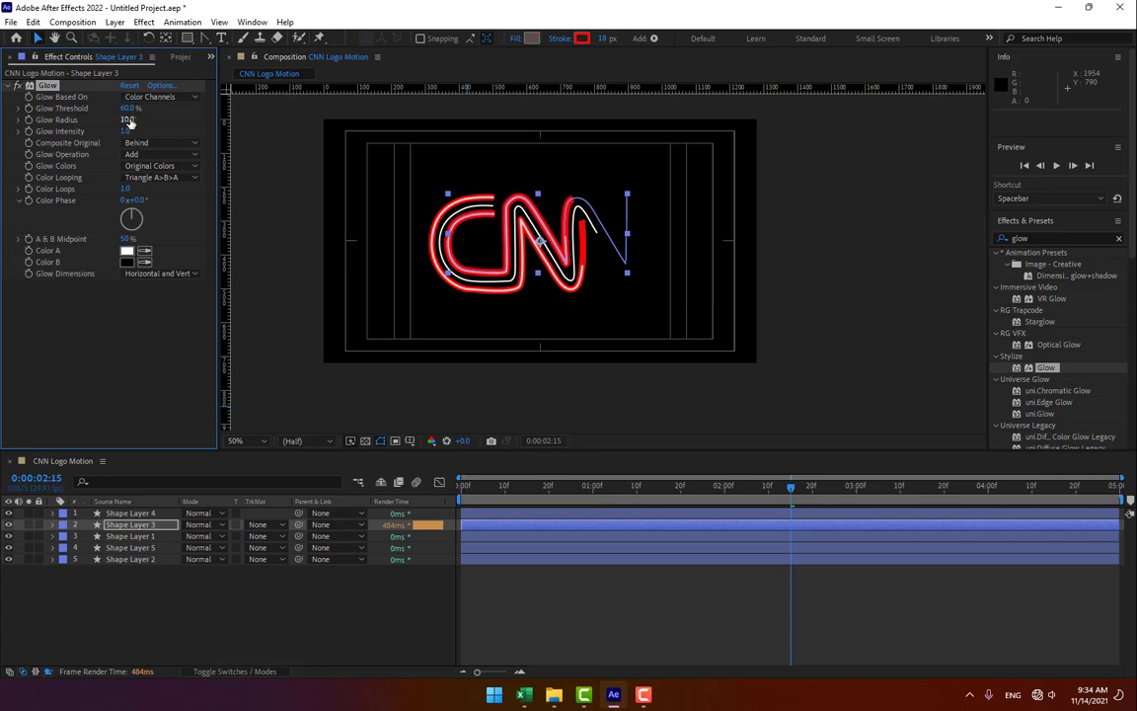
drag(139, 118, 140, 108)
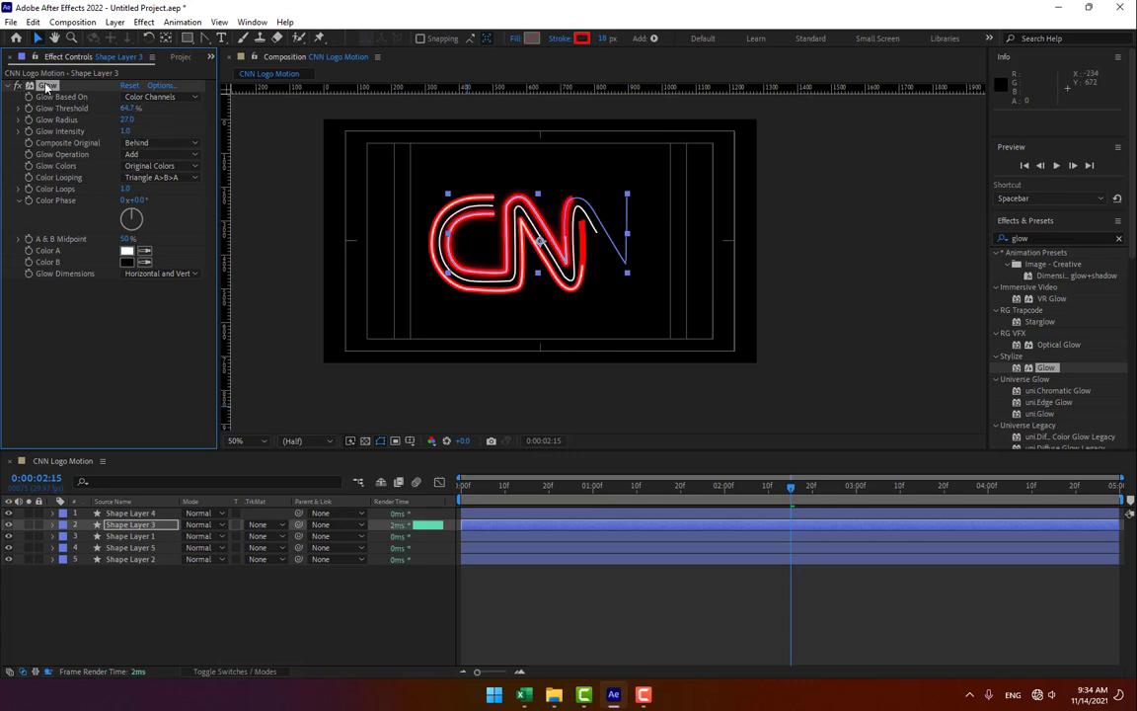
Identify the outer red band by toggling layer visibility and paste Shape Layer 3's Glow effect onto Shape Layer 2
click(139, 549)
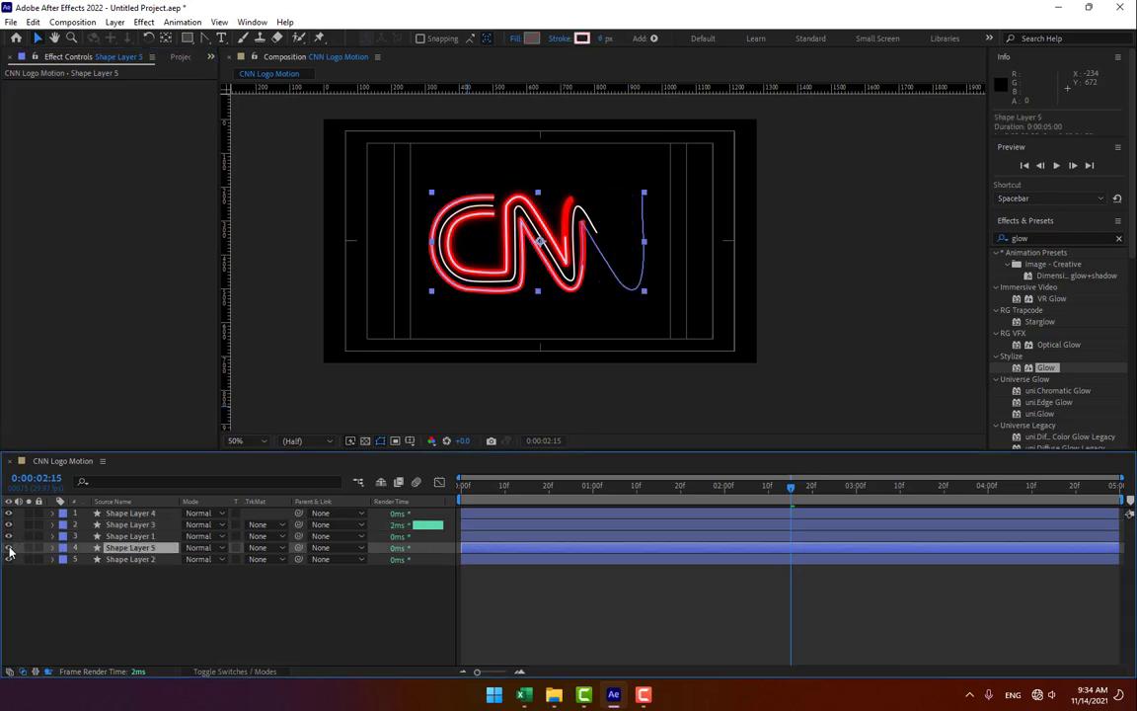
click(9, 549)
click(9, 549)
click(113, 561)
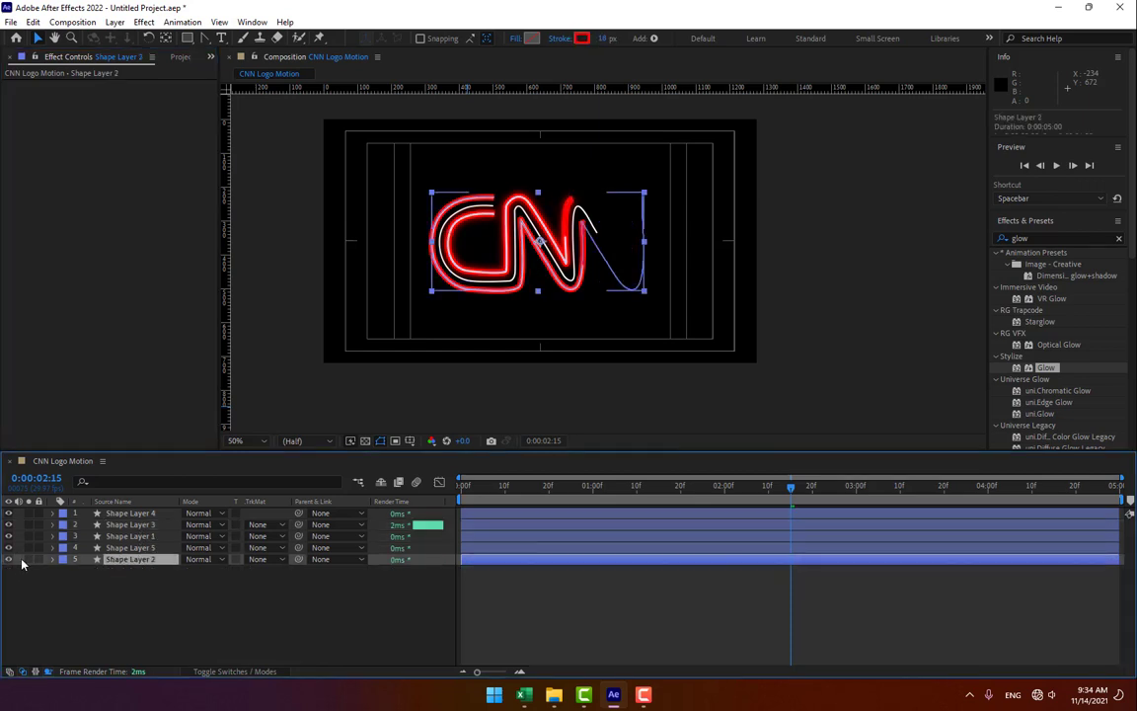
click(9, 559)
click(9, 560)
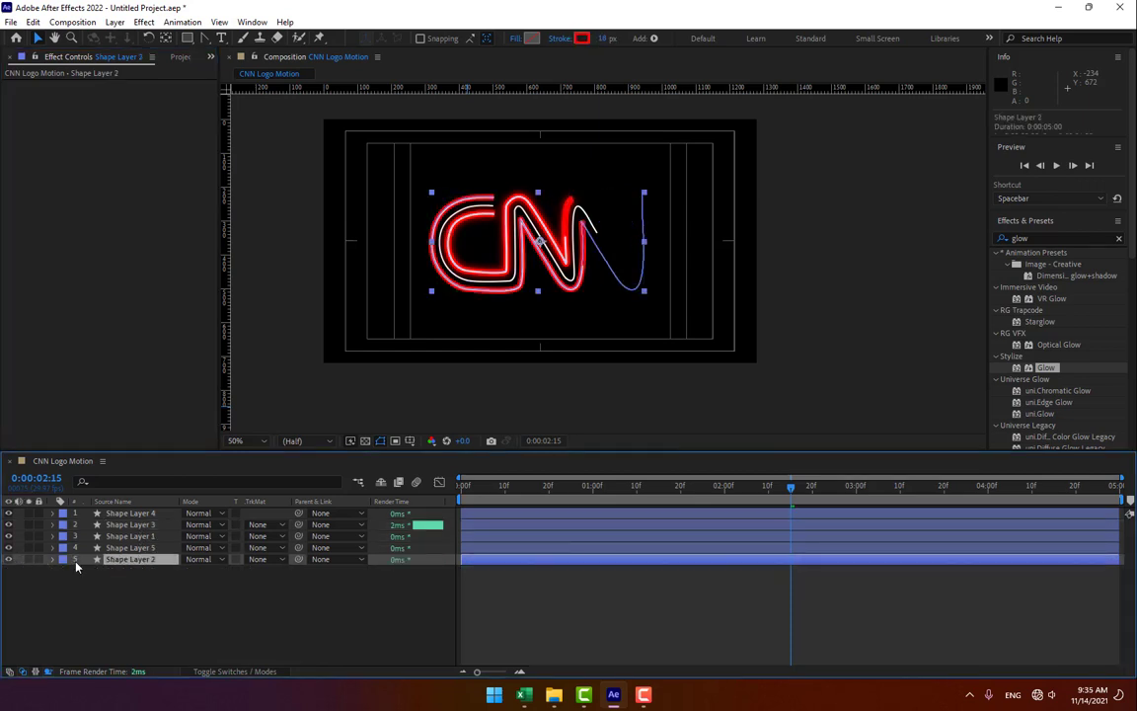
key(ctrl+v)
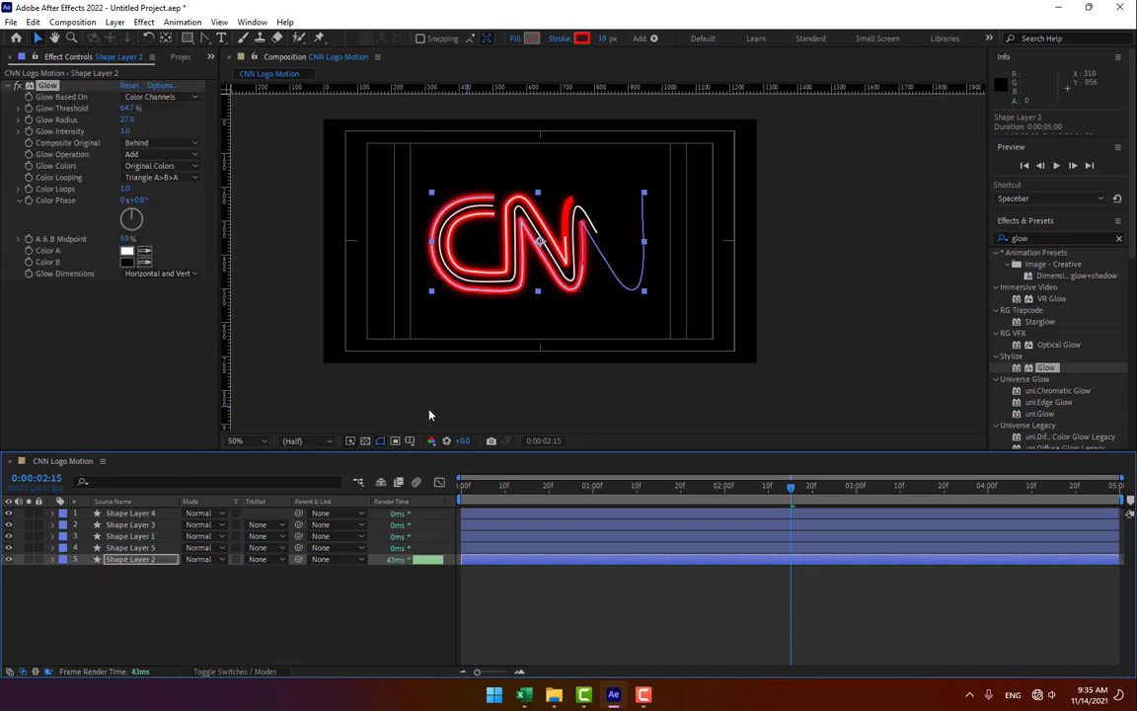
Check Shape Layer 3 by toggling its visibility and paste the same Glow effect onto Shape Layer 4
click(134, 525)
click(9, 525)
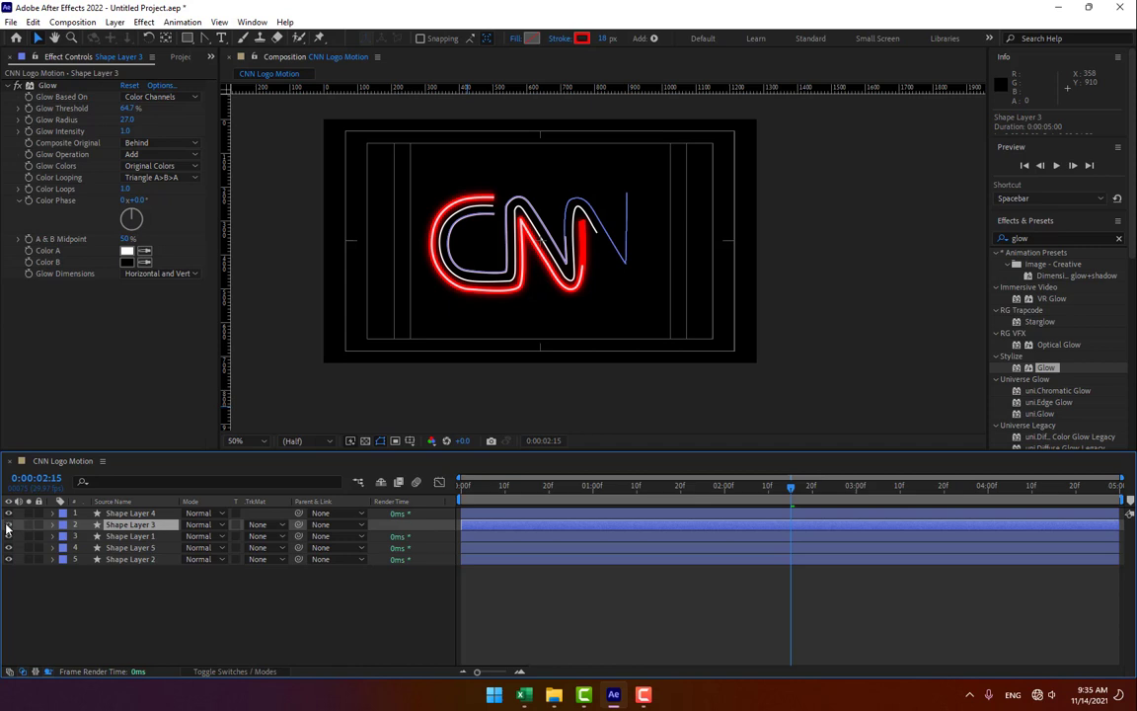
click(9, 525)
click(133, 513)
key(ctrl+v)
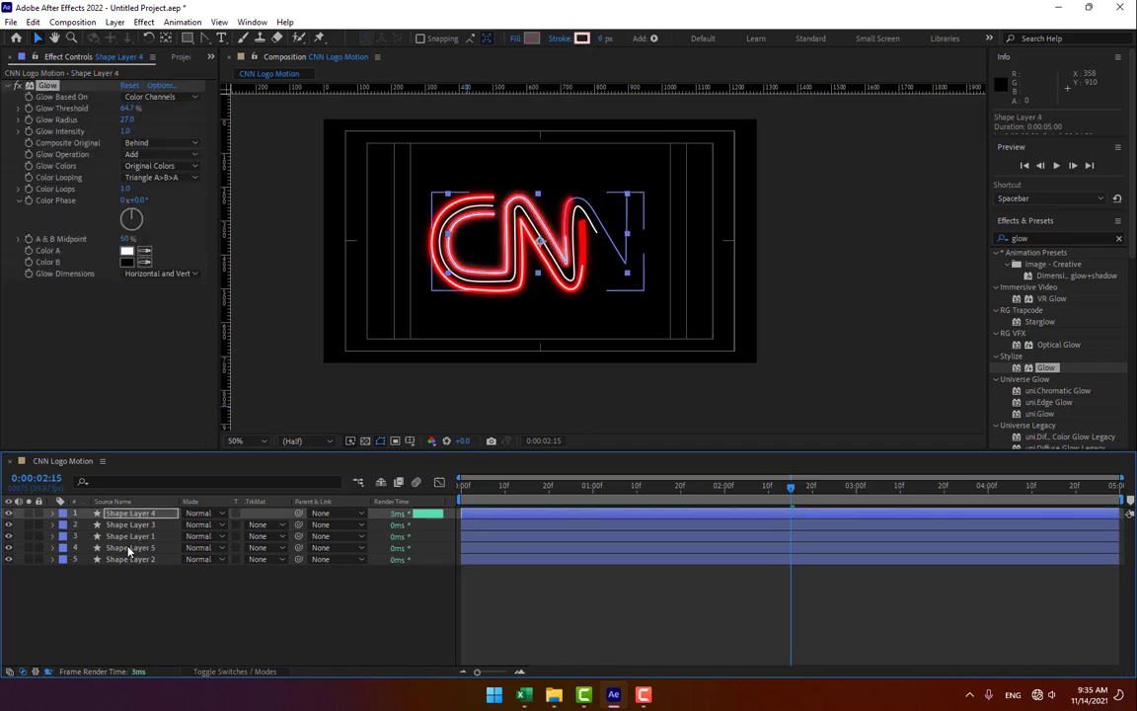
Check which highlight Shape Layer 5 holds by toggling its visibility and paste the same Glow effect onto it
click(123, 547)
click(8, 548)
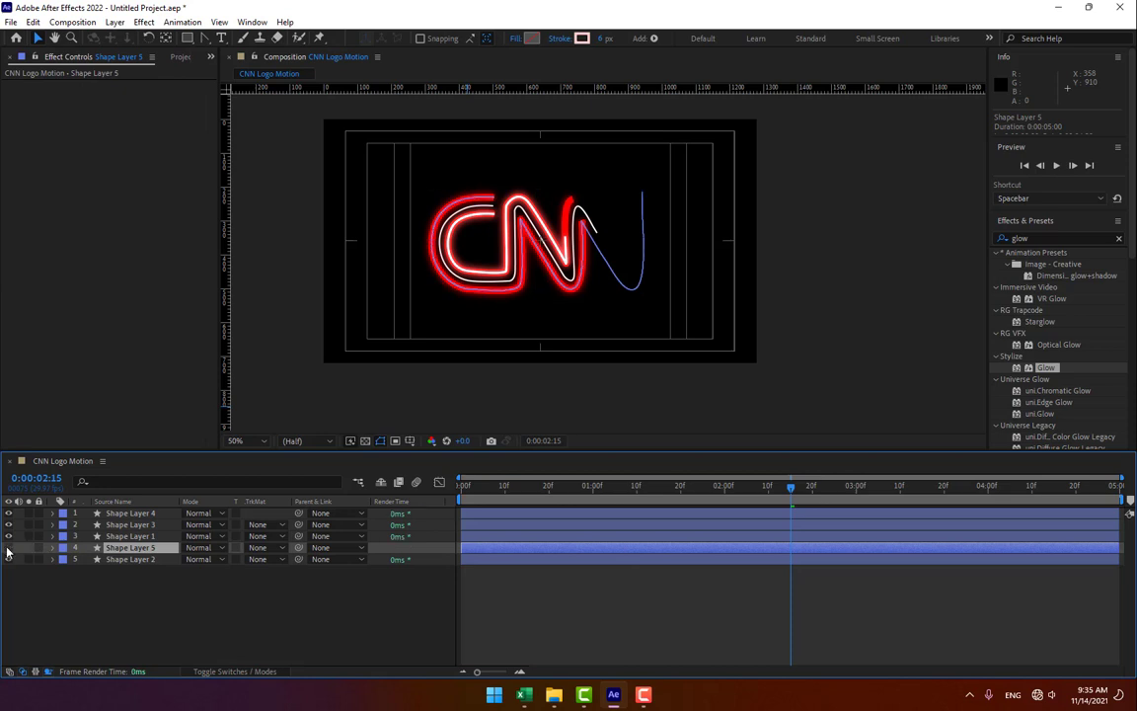
click(8, 548)
key(ctrl+v)
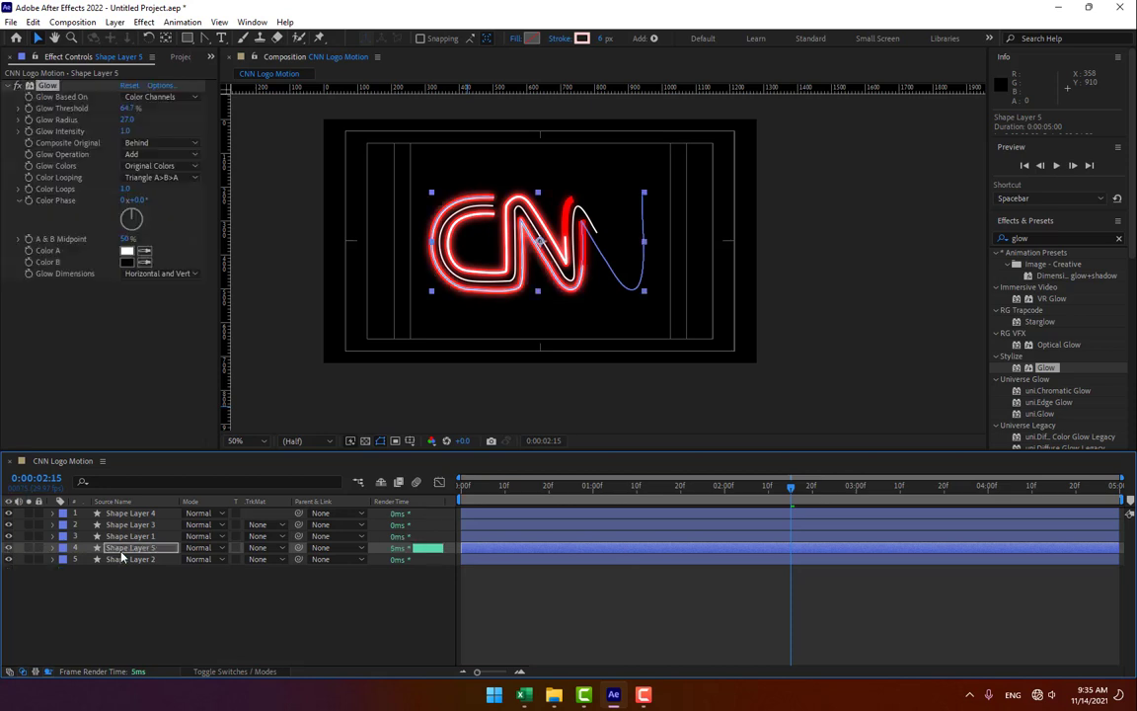
click(360, 629)
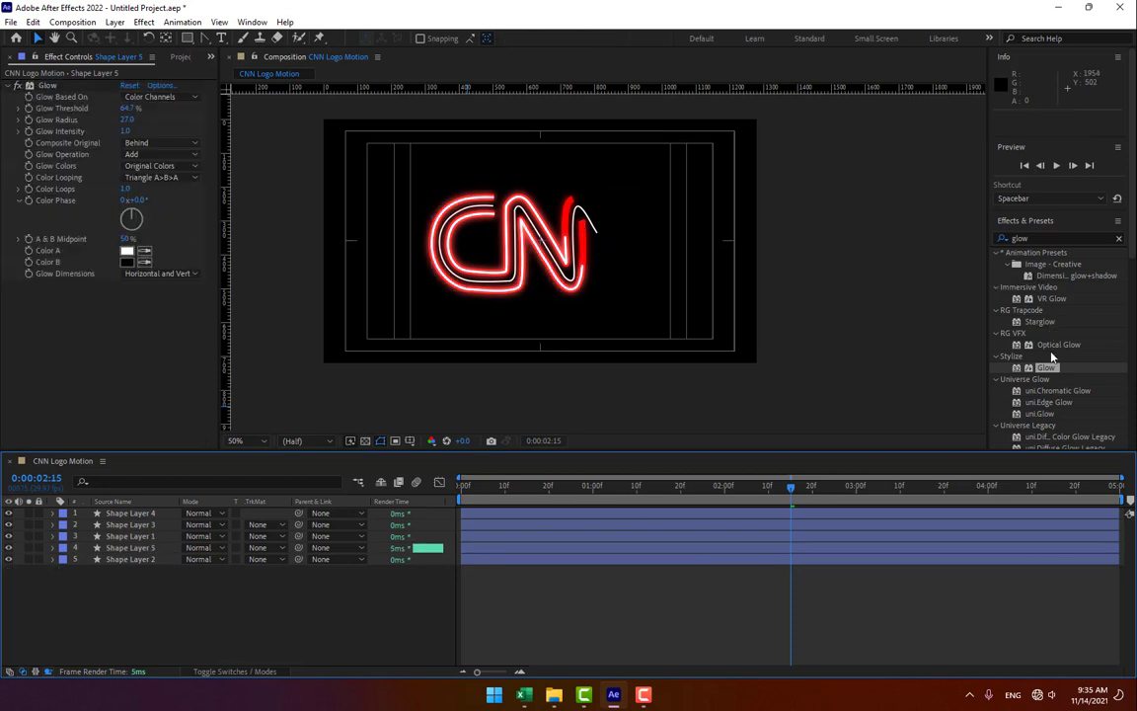
Add a second Glow to Shape Layer 3 with threshold 37.3%, radius 257 and intensity 1.6, toggling the layer's visibility to check it
drag(1046, 369, 126, 531)
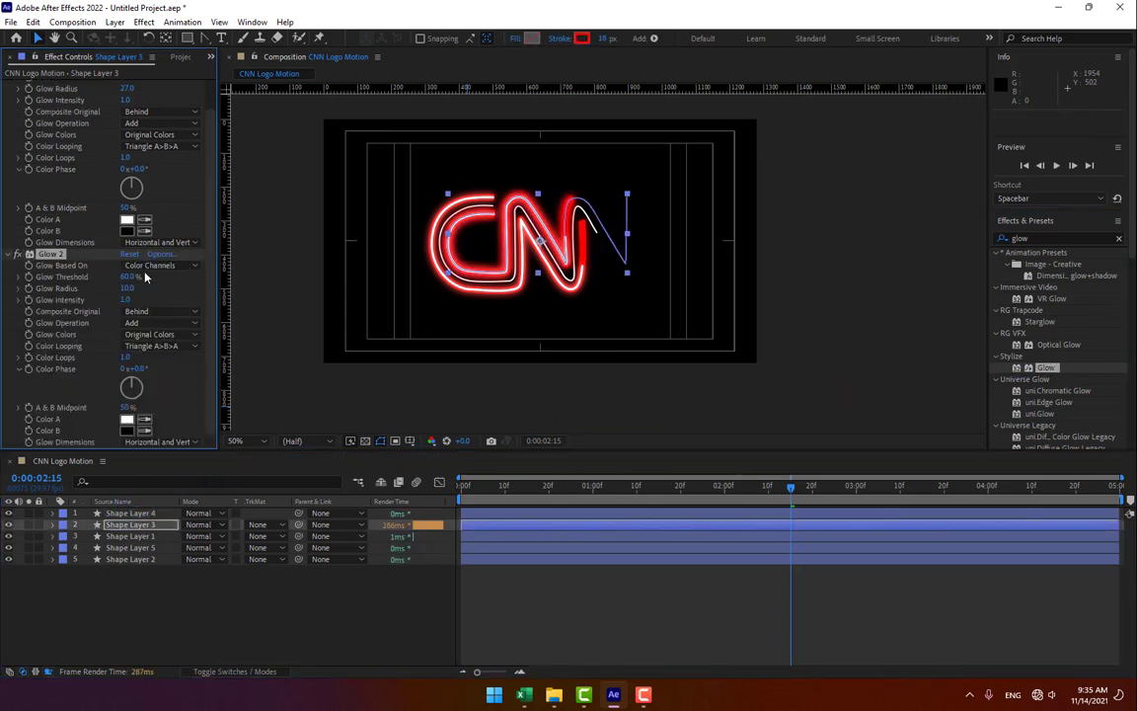
drag(128, 288, 191, 279)
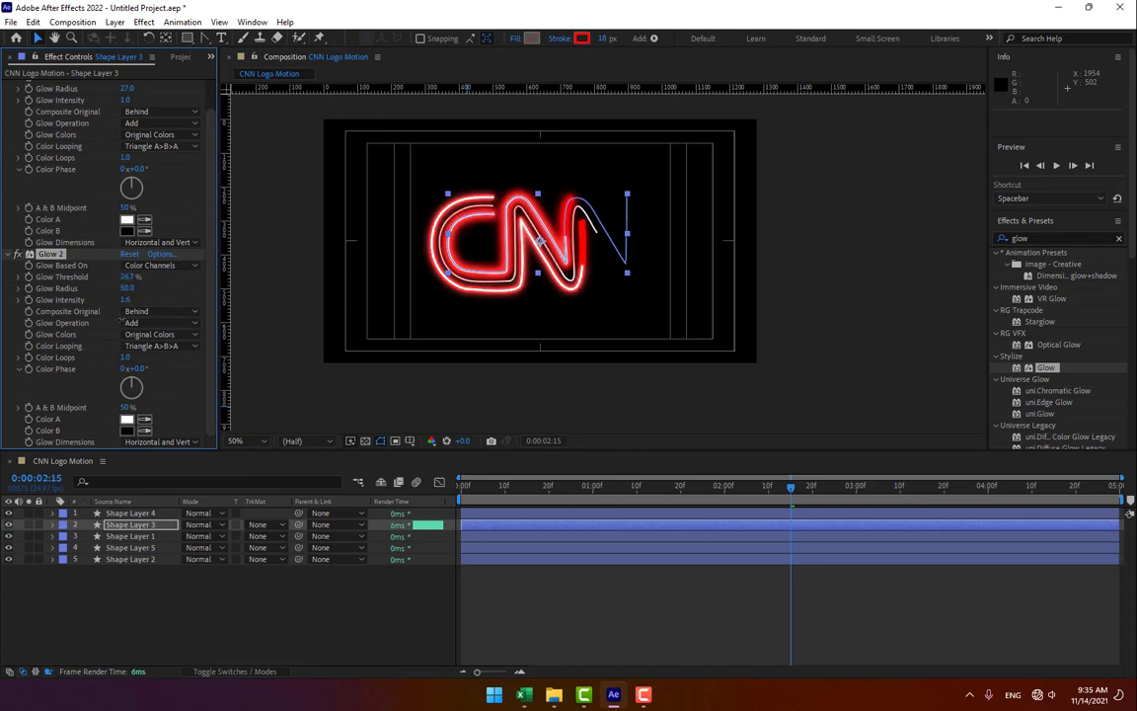
drag(121, 319, 155, 266)
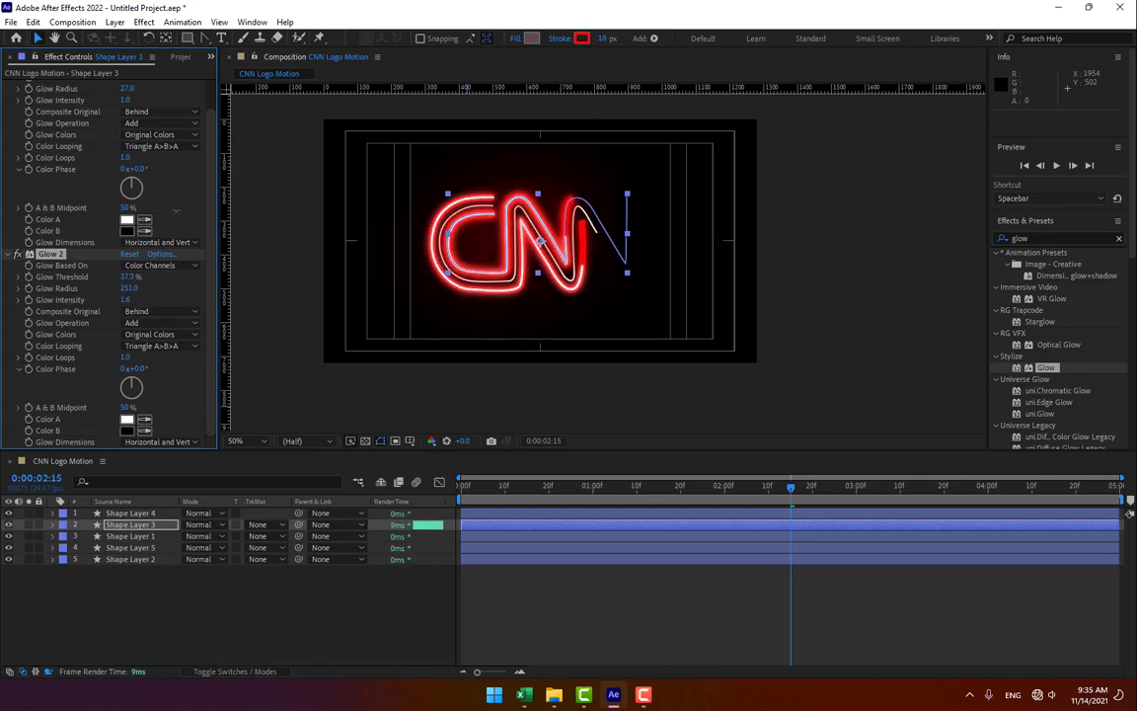
click(9, 524)
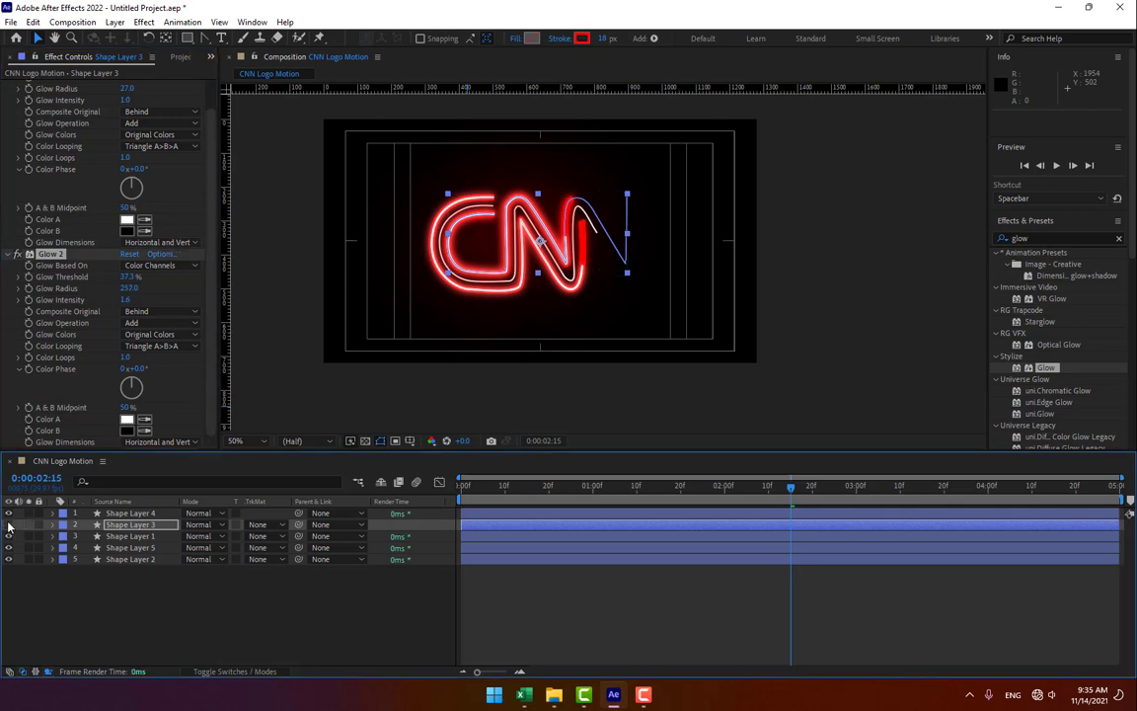
click(9, 524)
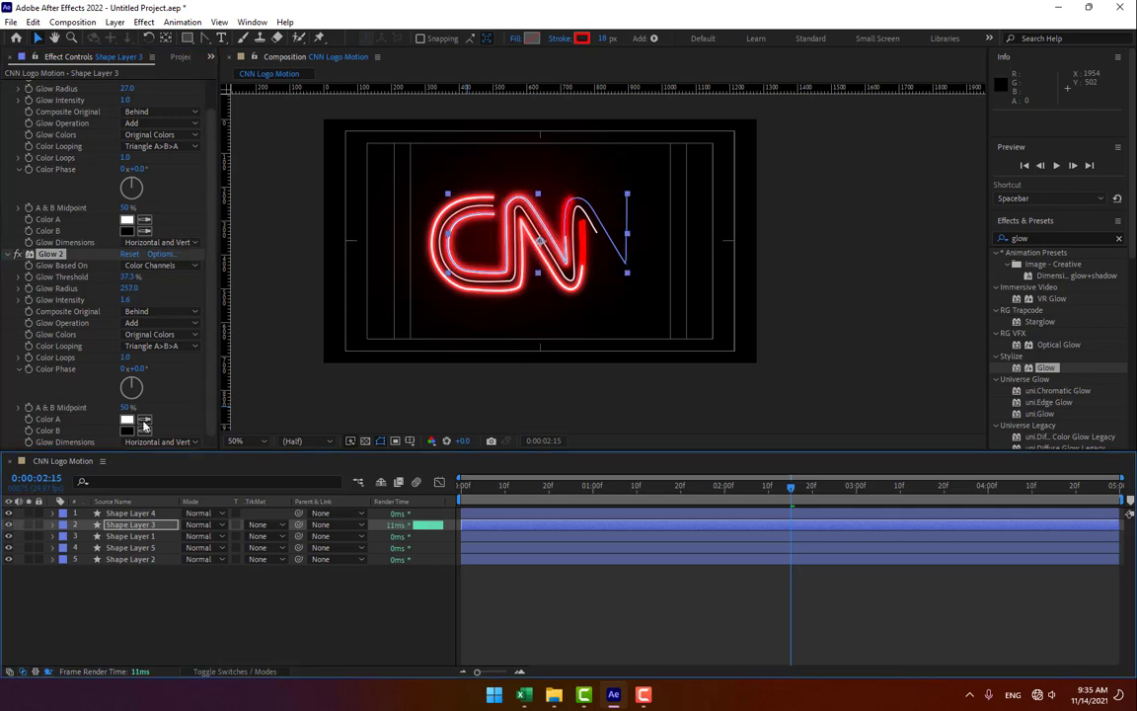
Try to copy Shape Layer 3's second Glow effect onto Shape Layer 2 and undo the paste
click(50, 255)
click(129, 559)
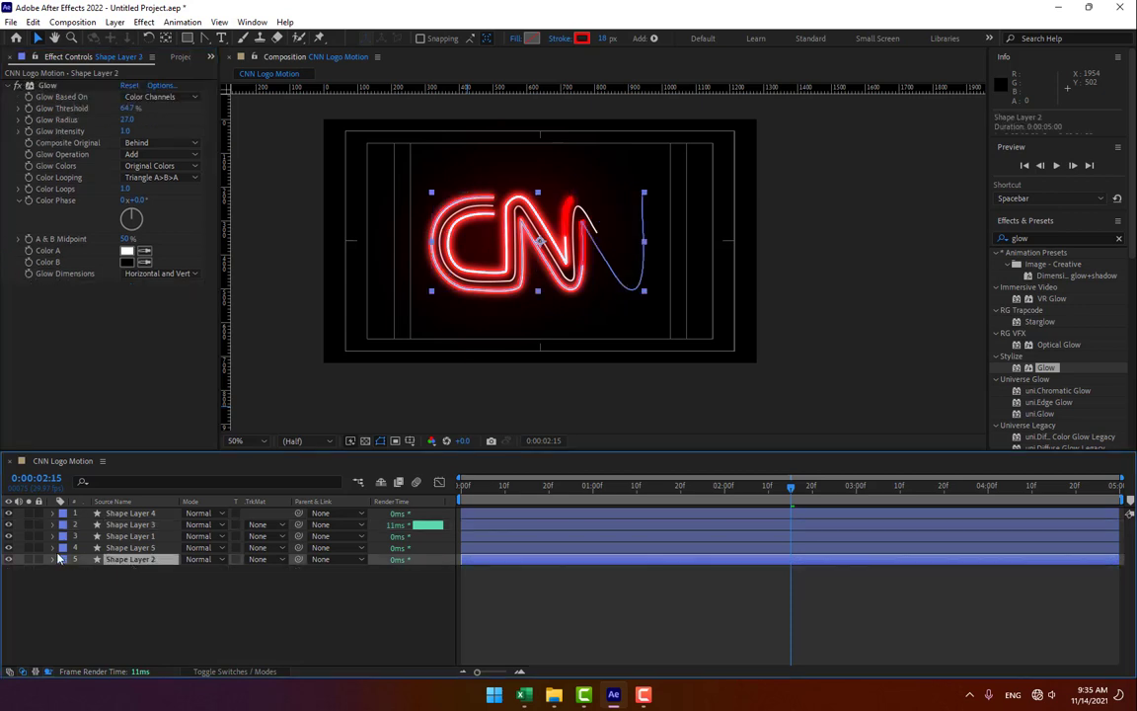
click(9, 558)
click(9, 559)
click(326, 617)
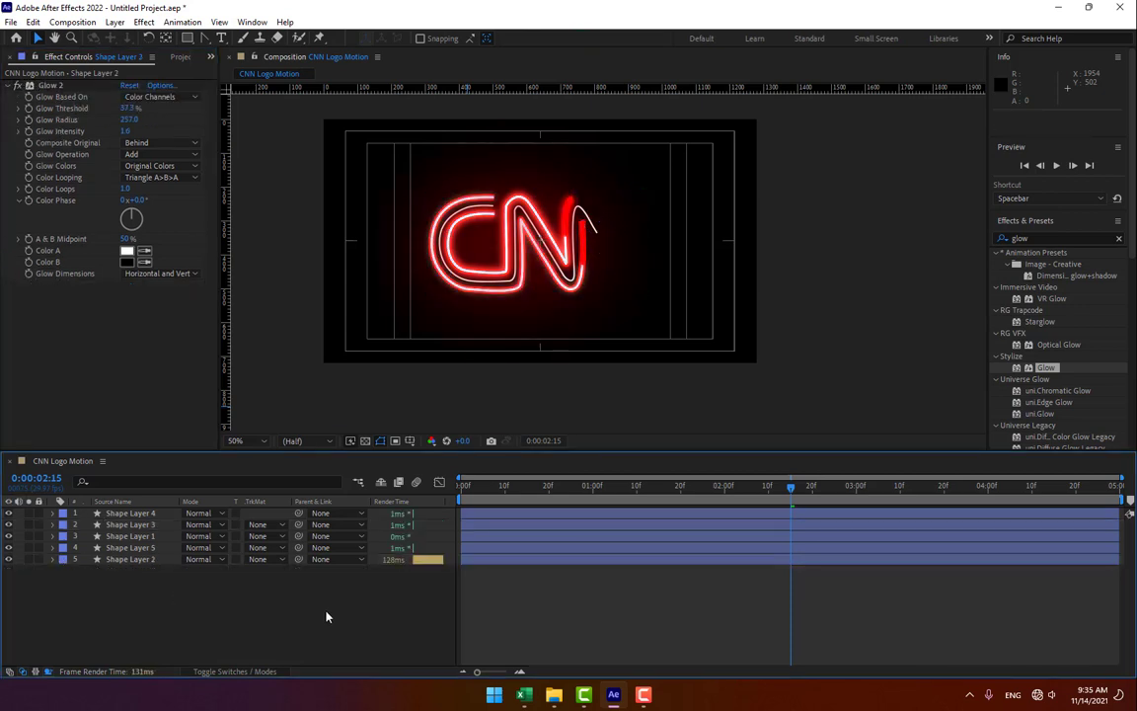
click(133, 560)
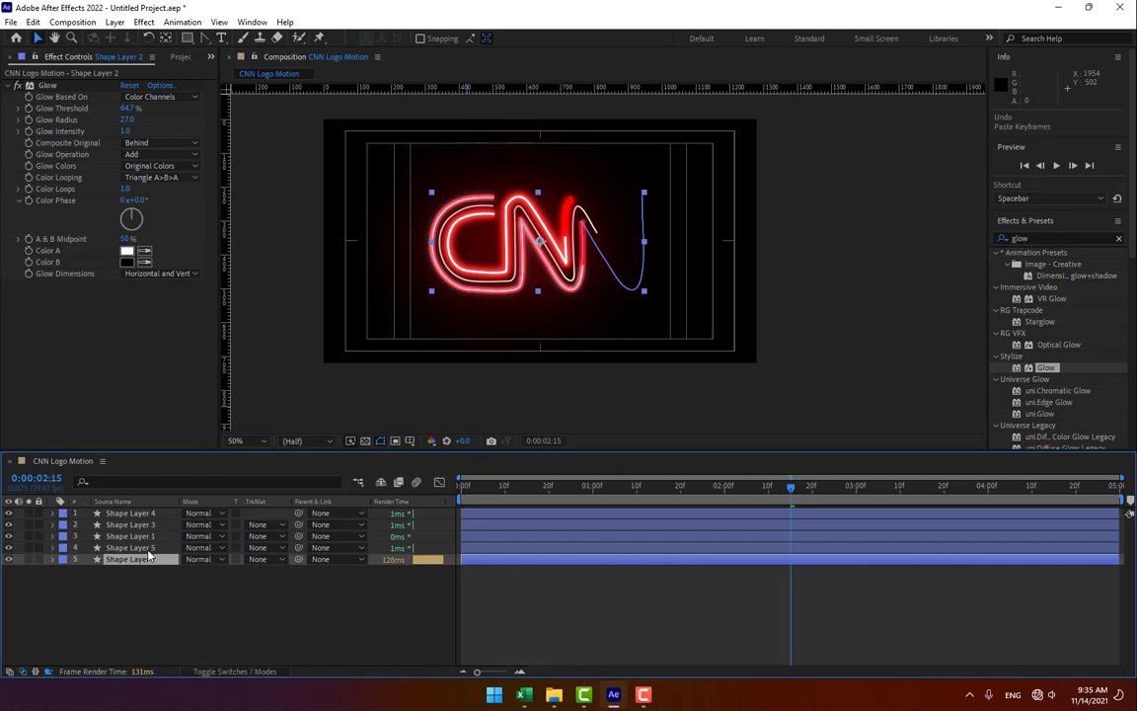
Paste the copied second Glow effect onto Shape Layer 2 again after toggling the layer's visibility
click(9, 559)
click(9, 558)
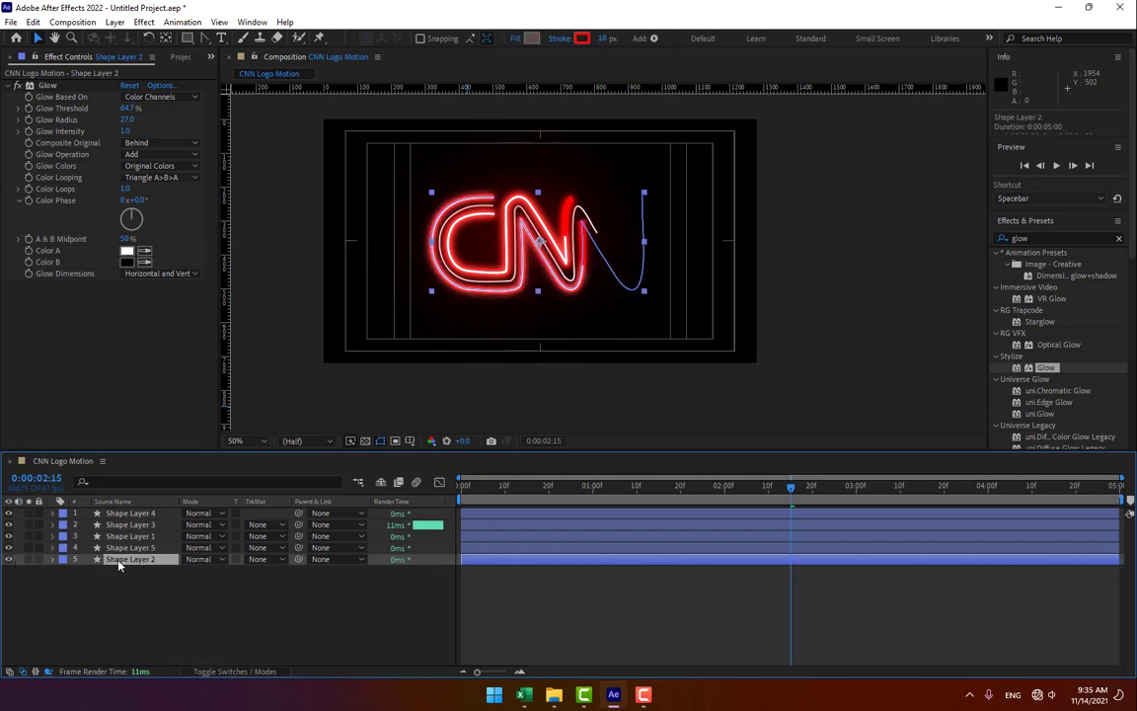
key(ctrl+v)
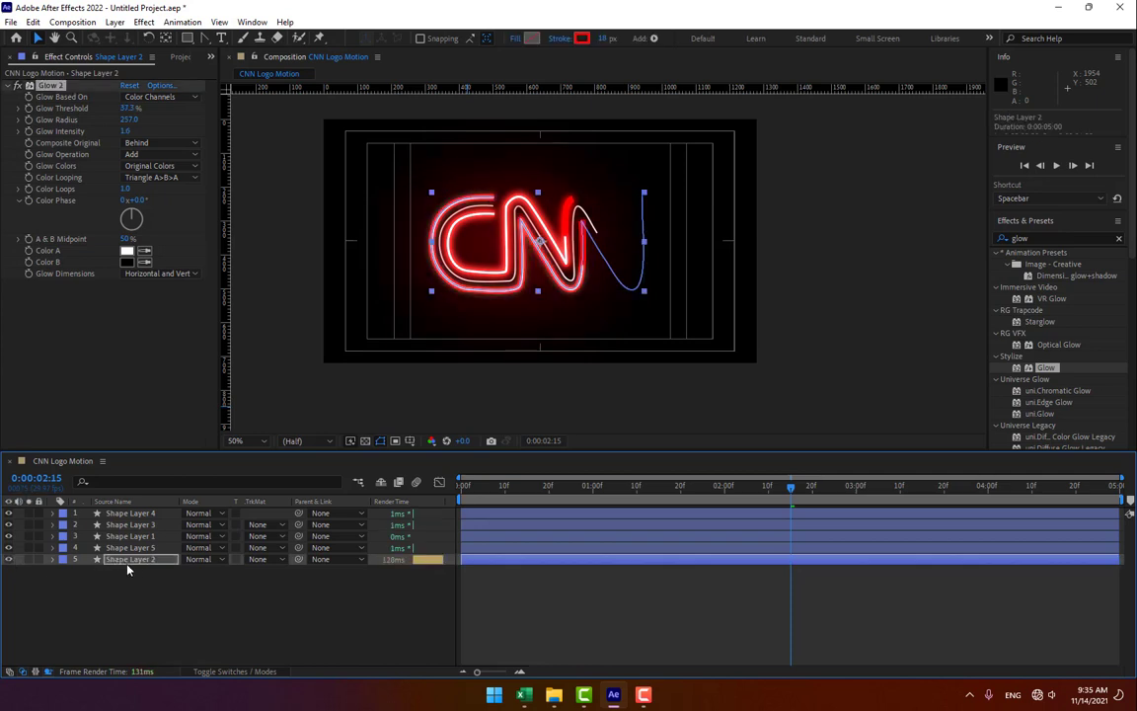
click(183, 579)
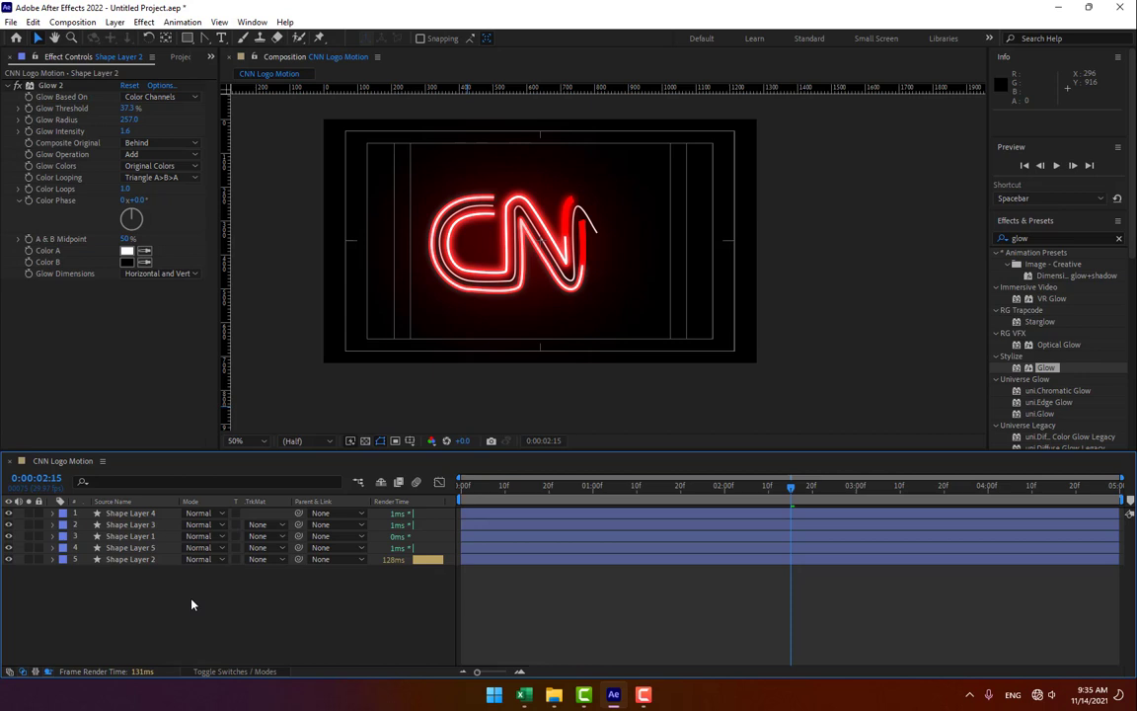
click(126, 559)
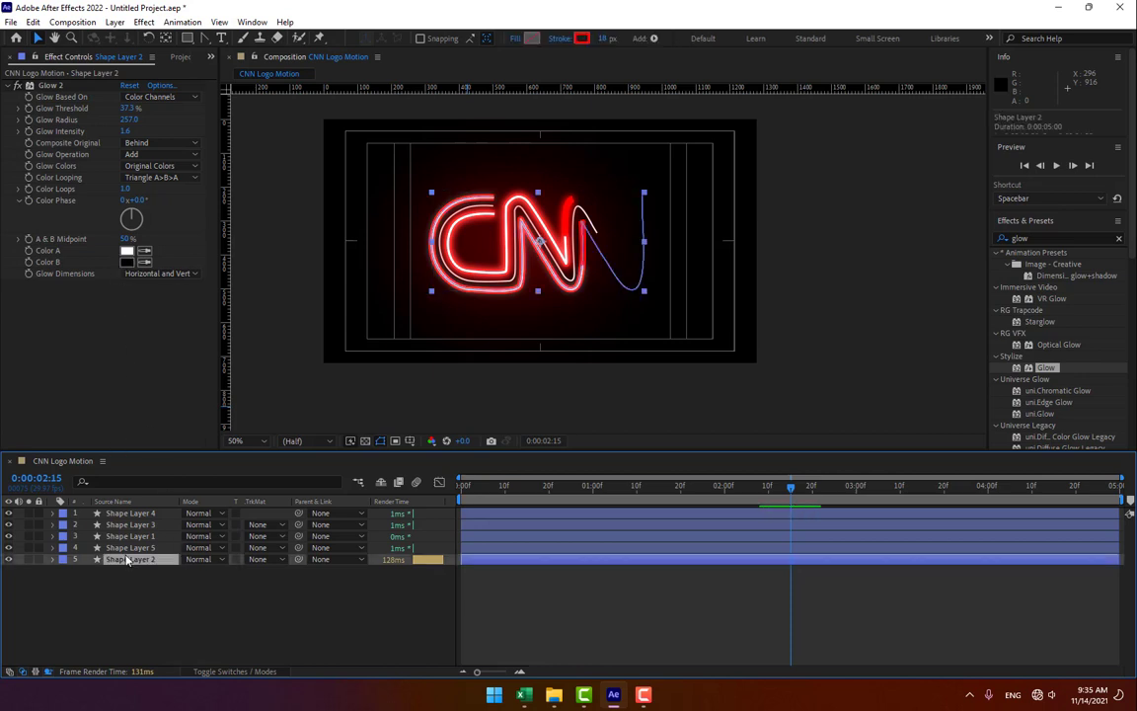
key(Return)
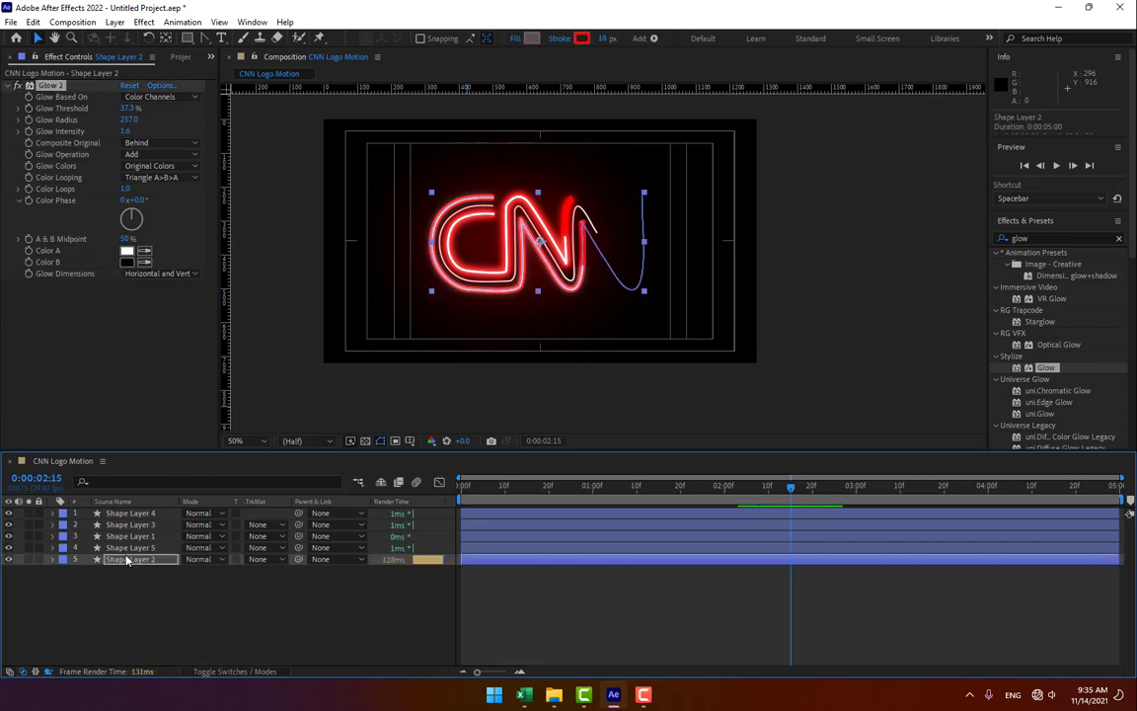
Replace Shape Layer 2's single Glow with both Glow effects copied from Shape Layer 3 and scrub through the animation to 0:00:02:29
click(141, 524)
key(Return)
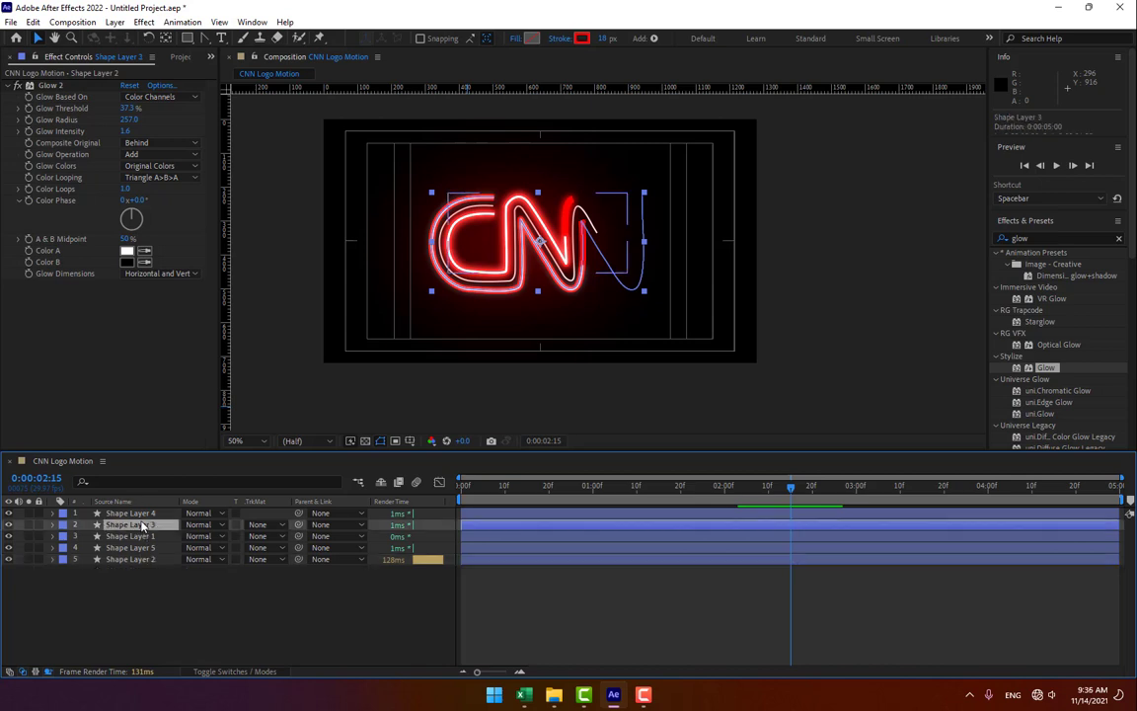
click(54, 287)
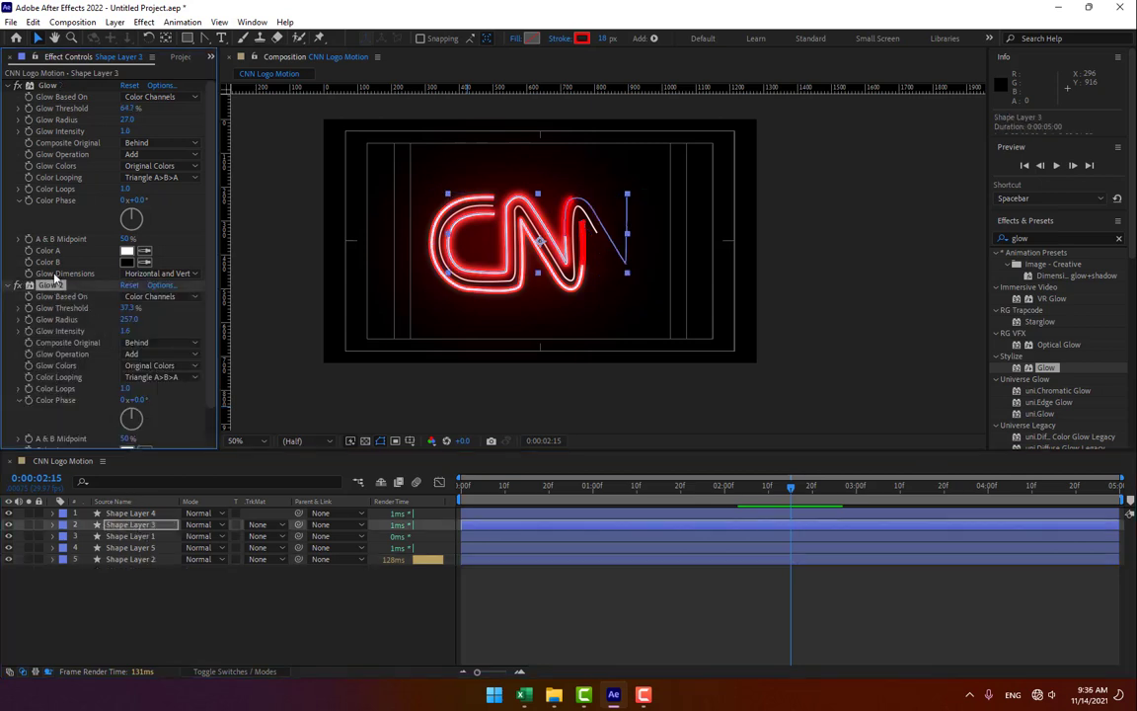
ctrl+click(49, 86)
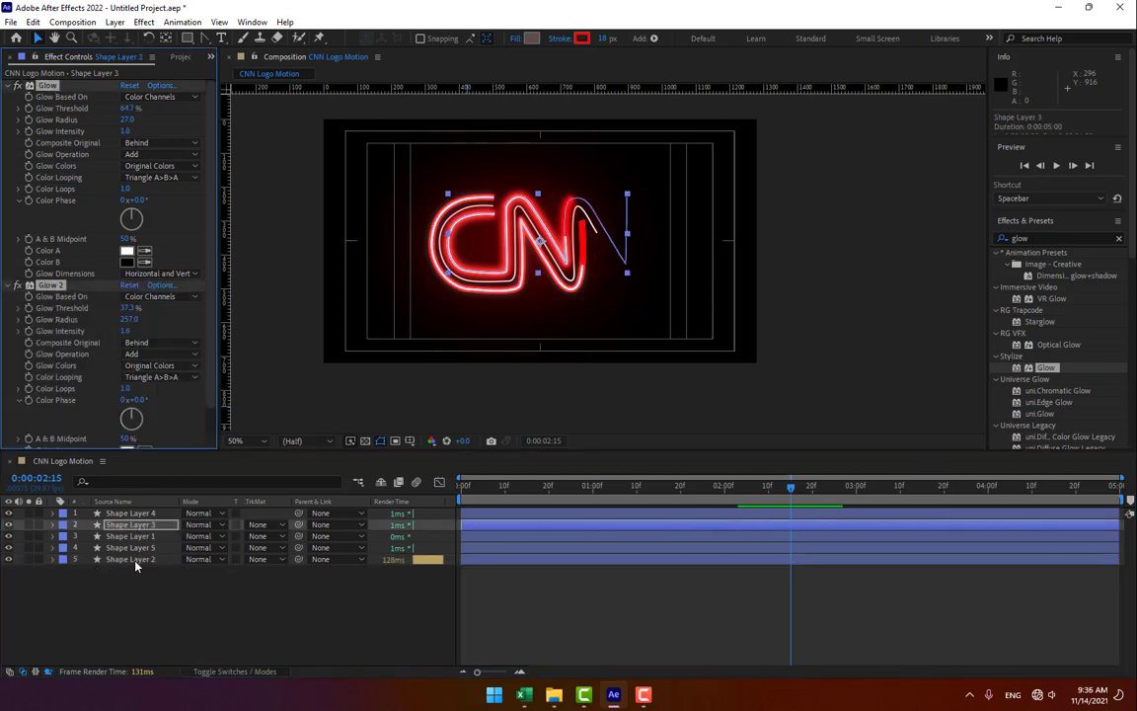
click(136, 560)
click(56, 87)
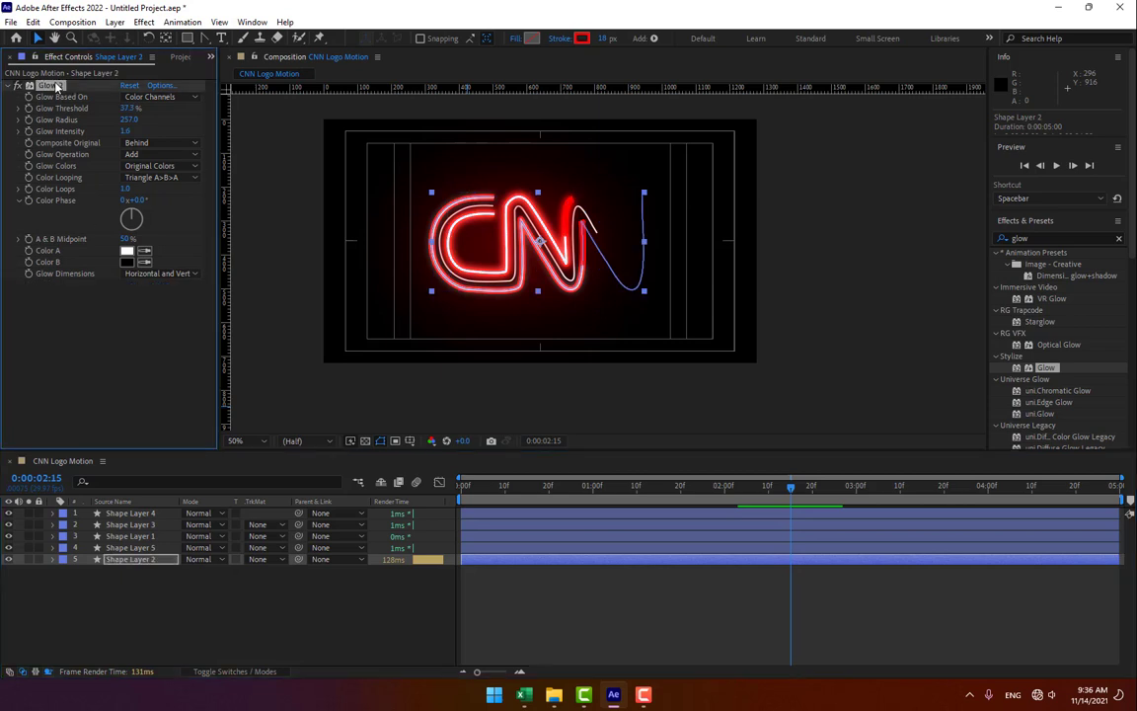
key(Delete)
key(ctrl+z)
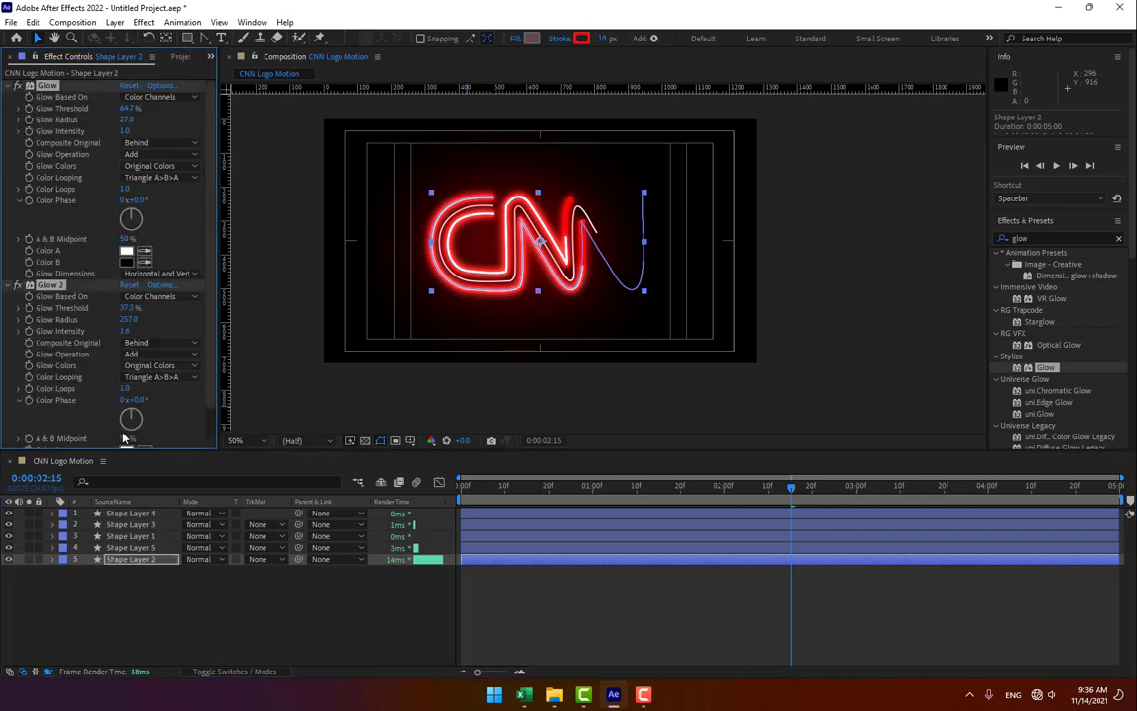
click(348, 601)
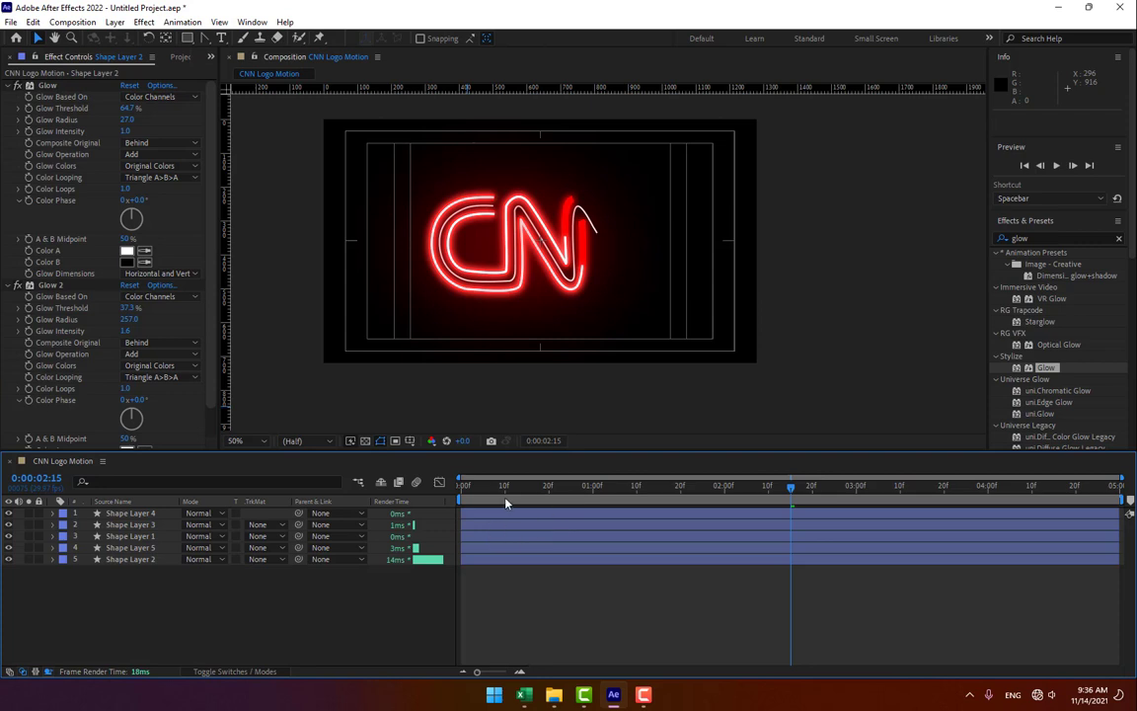
mouse_move(505, 503)
mouse_down()
mouse_move(743, 493)
mouse_move(855, 500)
mouse_move(815, 508)
mouse_move(854, 502)
mouse_up()
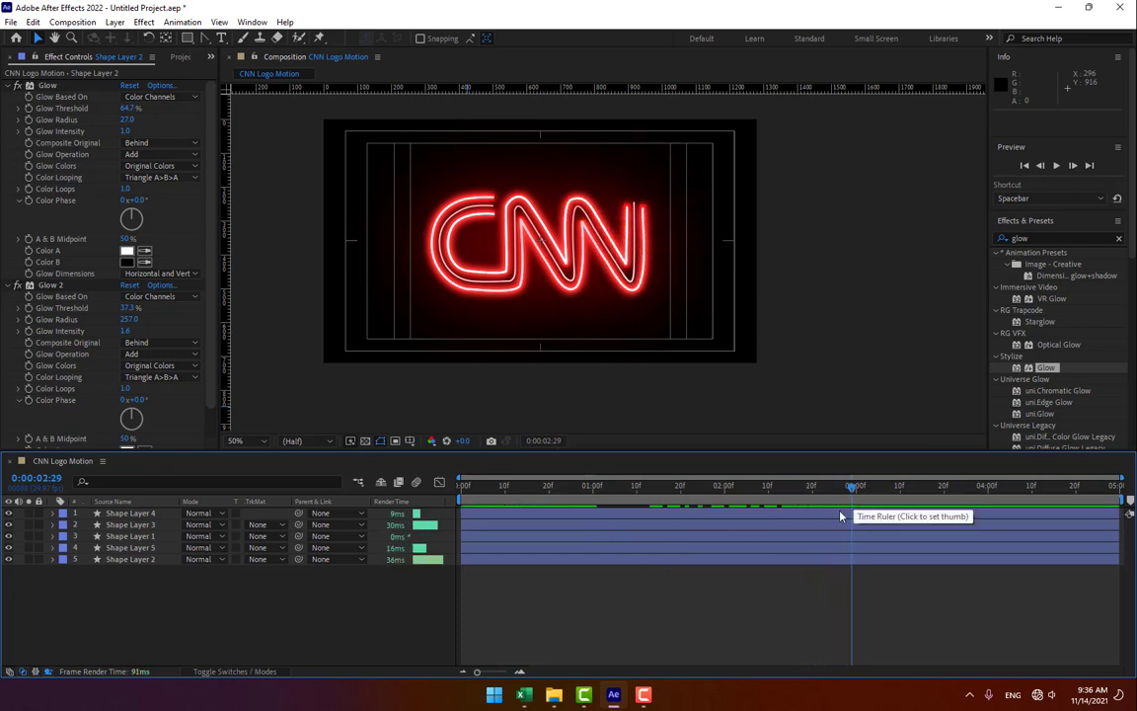
Pre-compose all five shape layers into a new composition named CNN, moving all attributes into it
right_click(334, 625)
drag(191, 609, 150, 523)
right_click(149, 525)
click(192, 450)
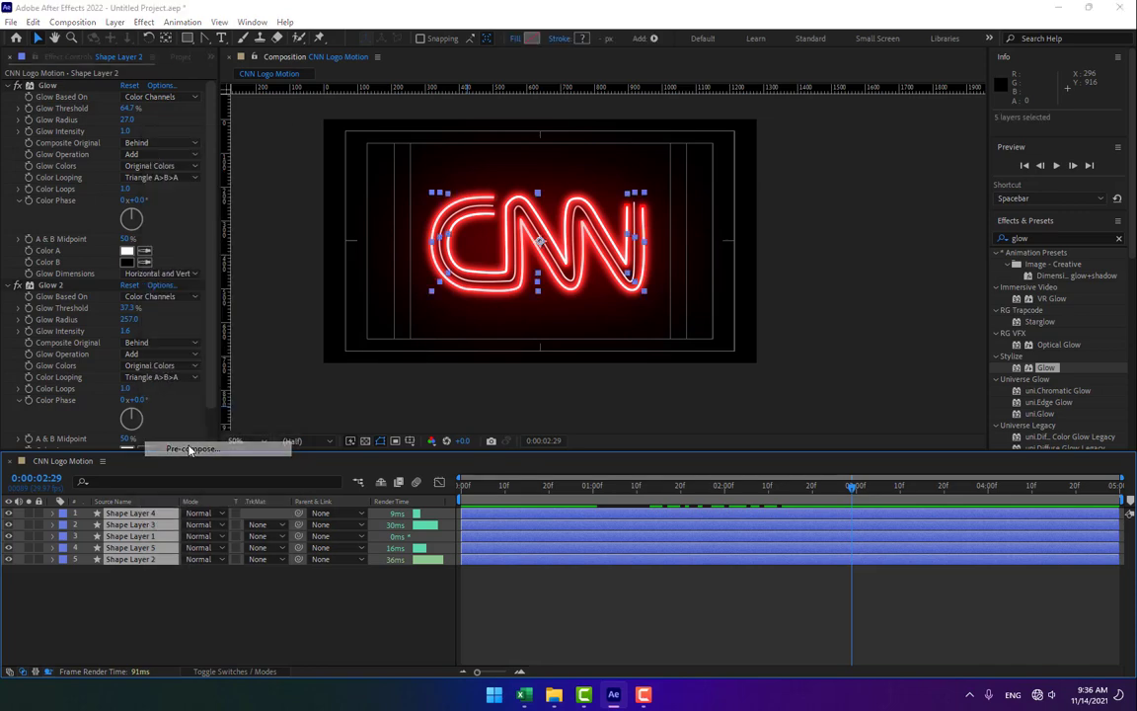
text(CNN)
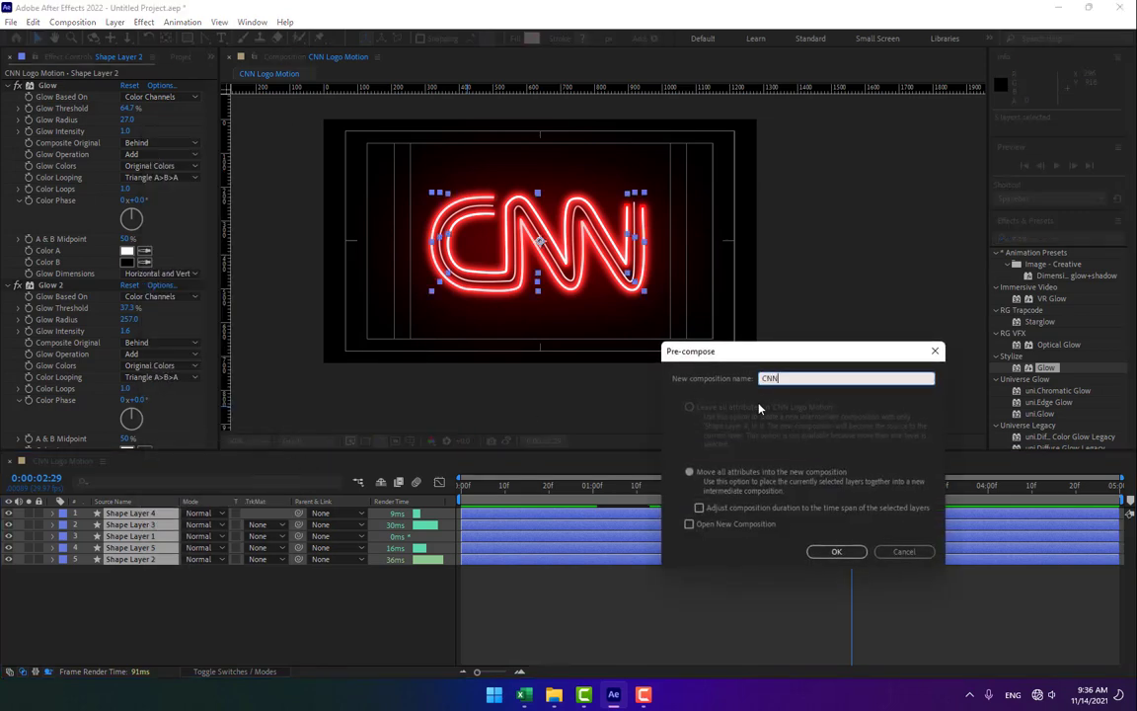
key(Return)
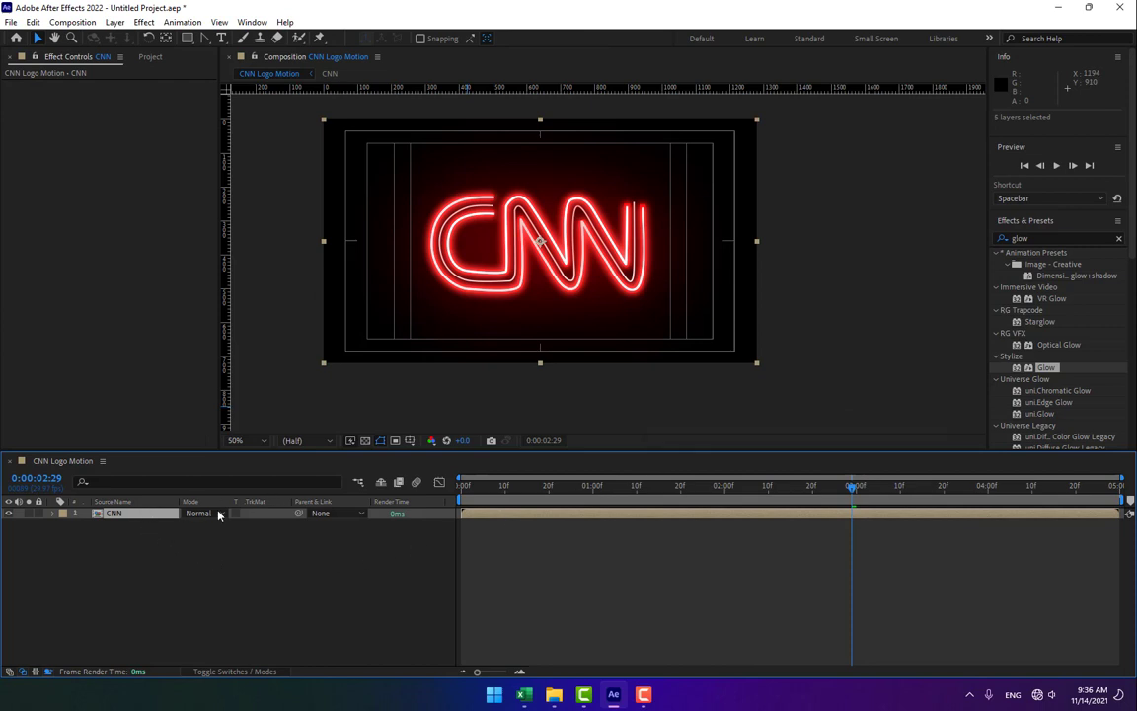
Duplicate the CNN precomp layer and turn both copies into 3D layers
key(ctrl+d)
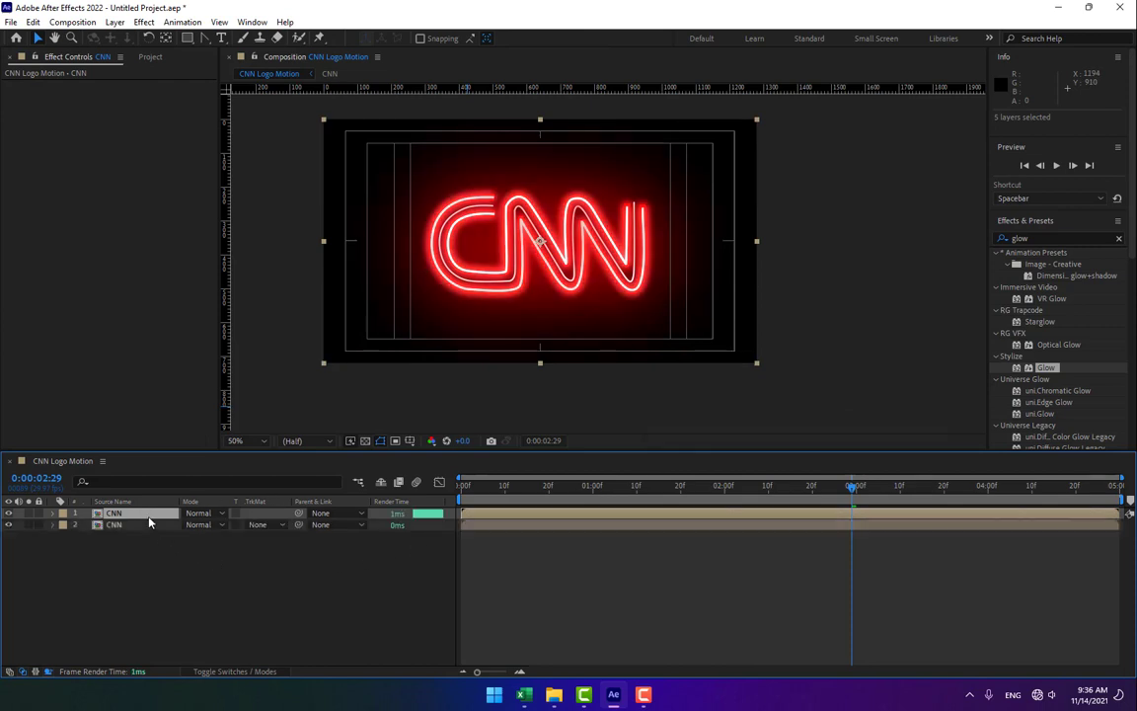
click(115, 525)
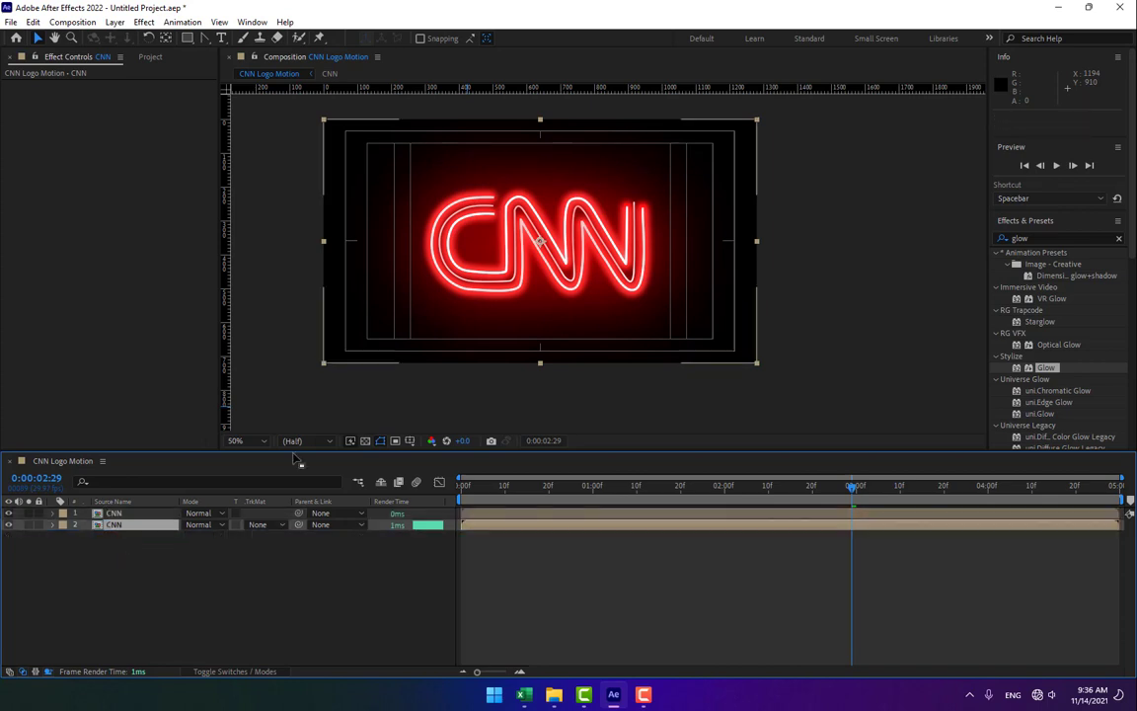
key(F4)
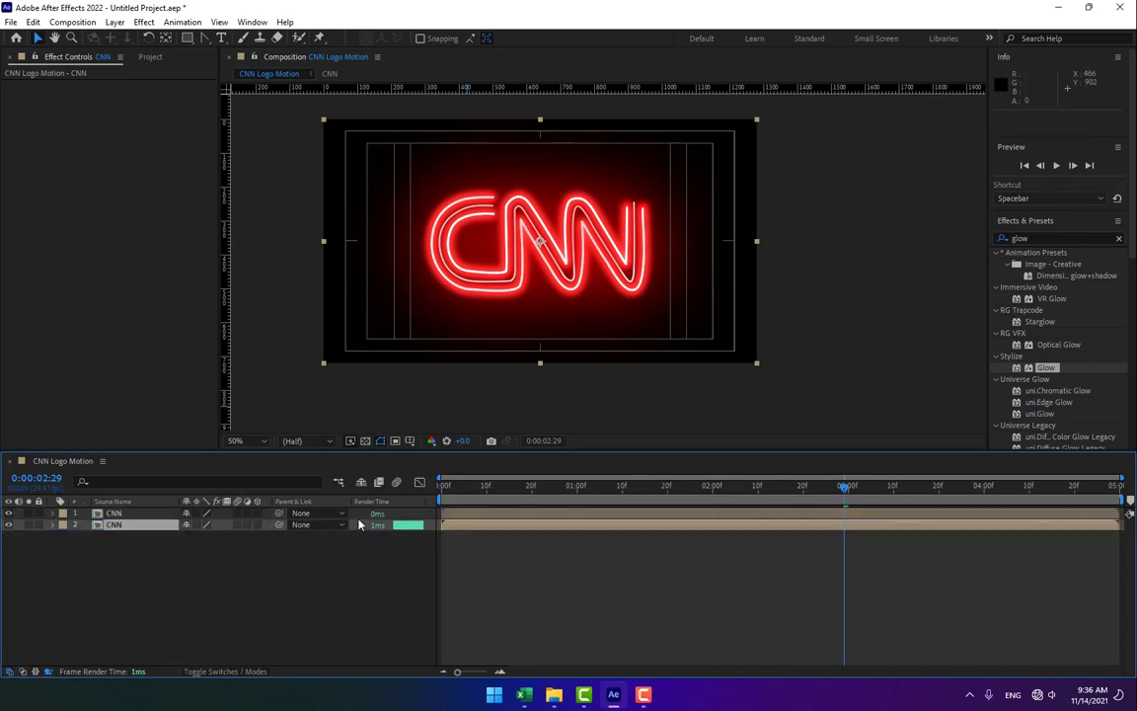
click(256, 524)
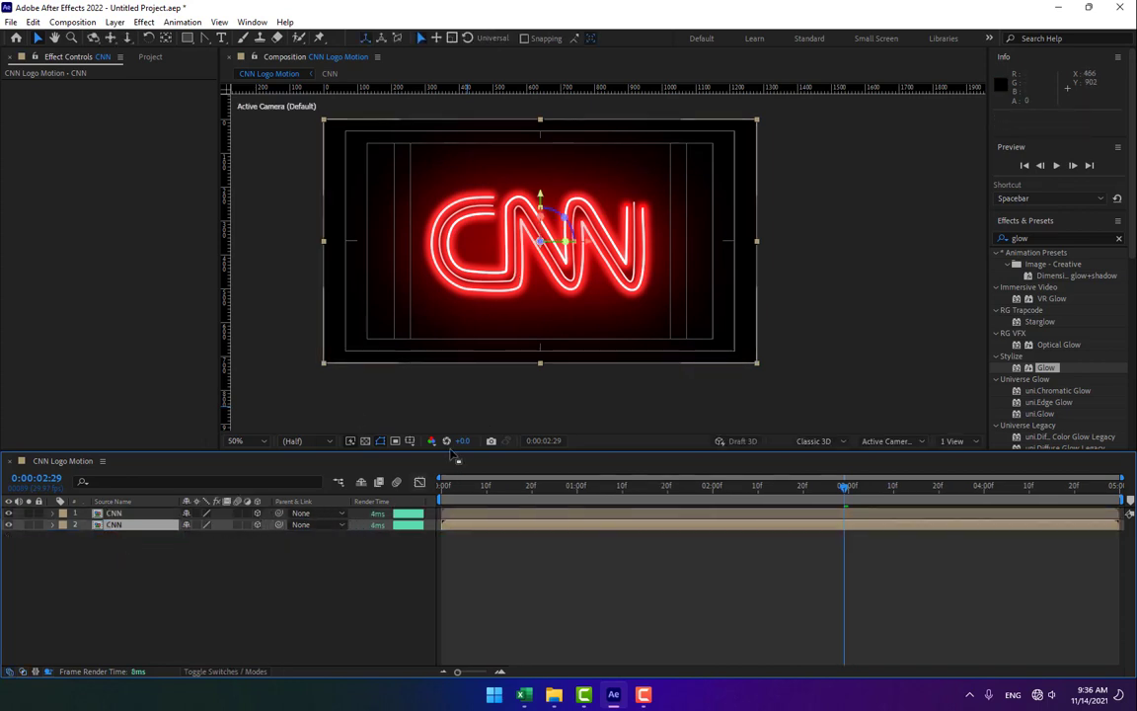
Flip the lower CNN layer upside down, move it beneath the logo to about Y 682 as a reflection, and reduce its opacity to about 38%
key(w)
drag(538, 227, 539, 405)
key(v)
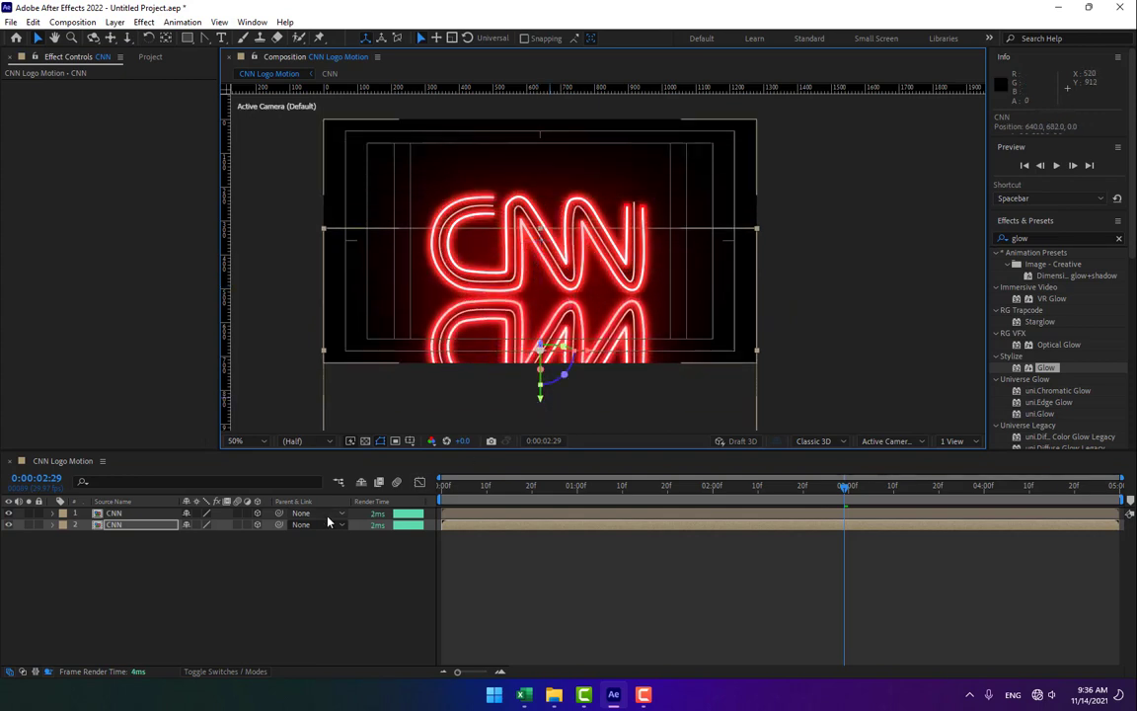
key(t)
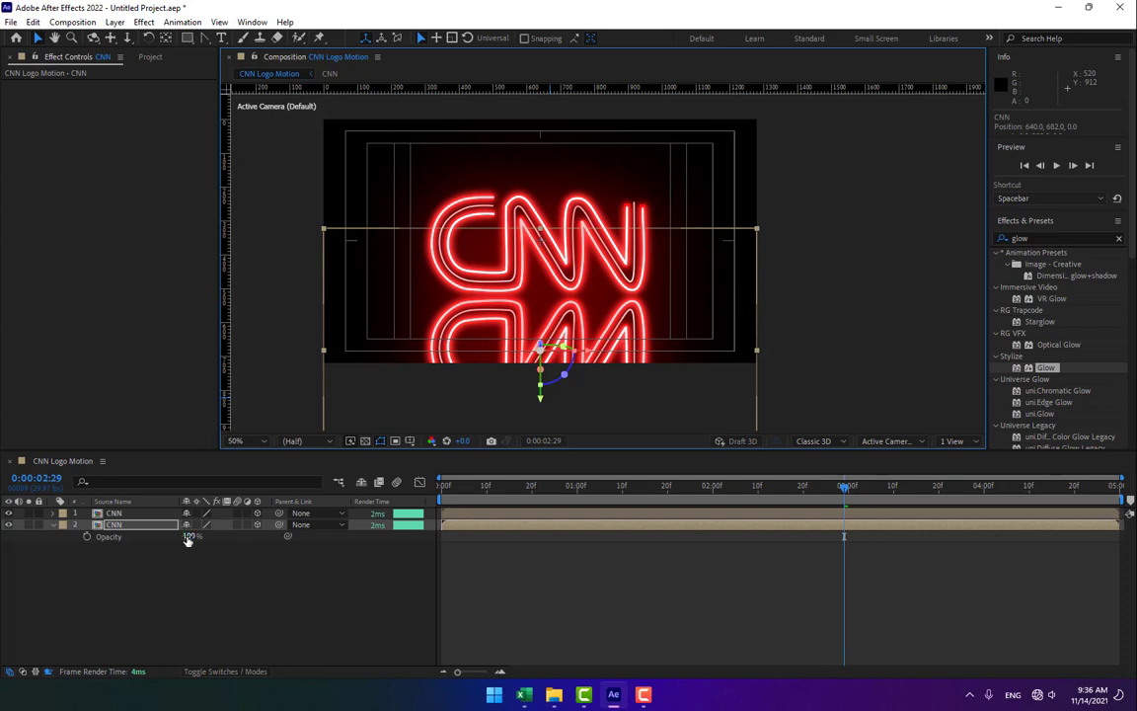
drag(189, 536, 148, 533)
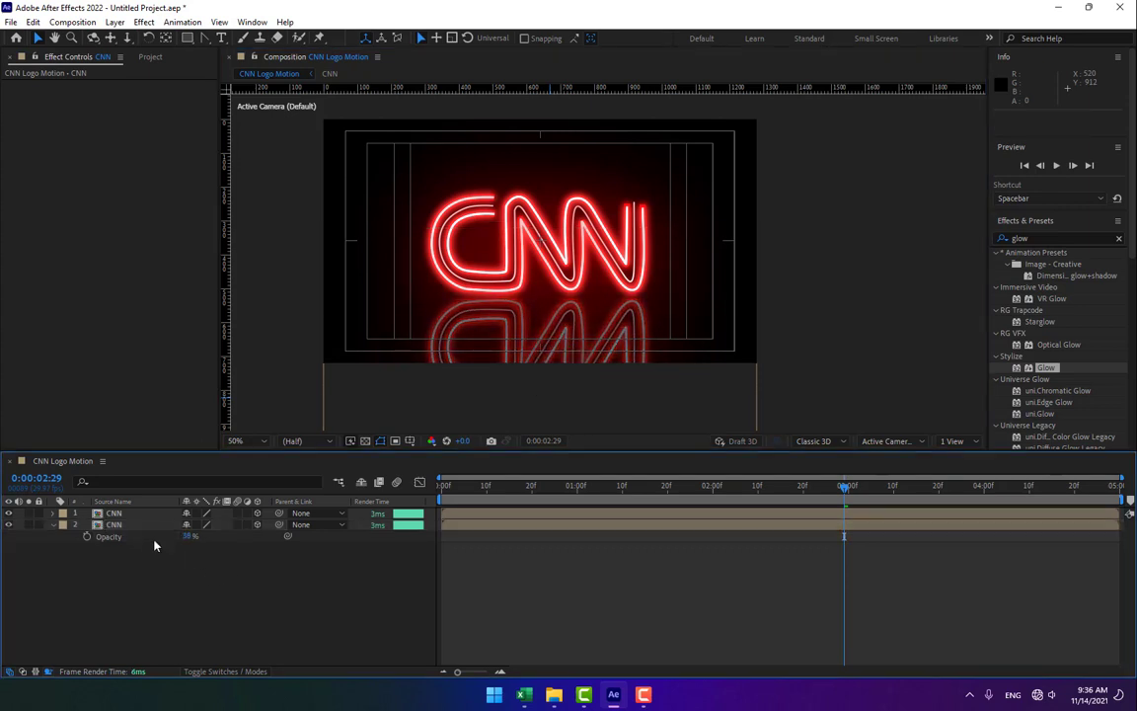
Apply Turbulent Displace to the reflected CNN layer with amount 89, size 13 and complexity 2
key(ctrl+5)
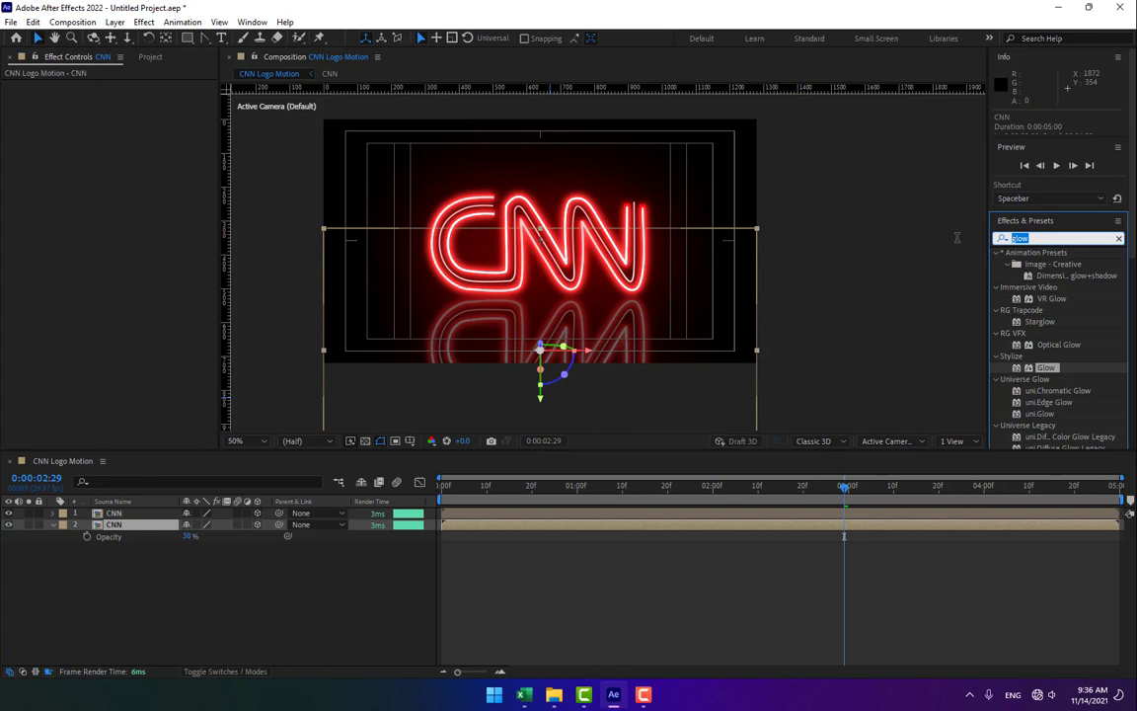
text(t)
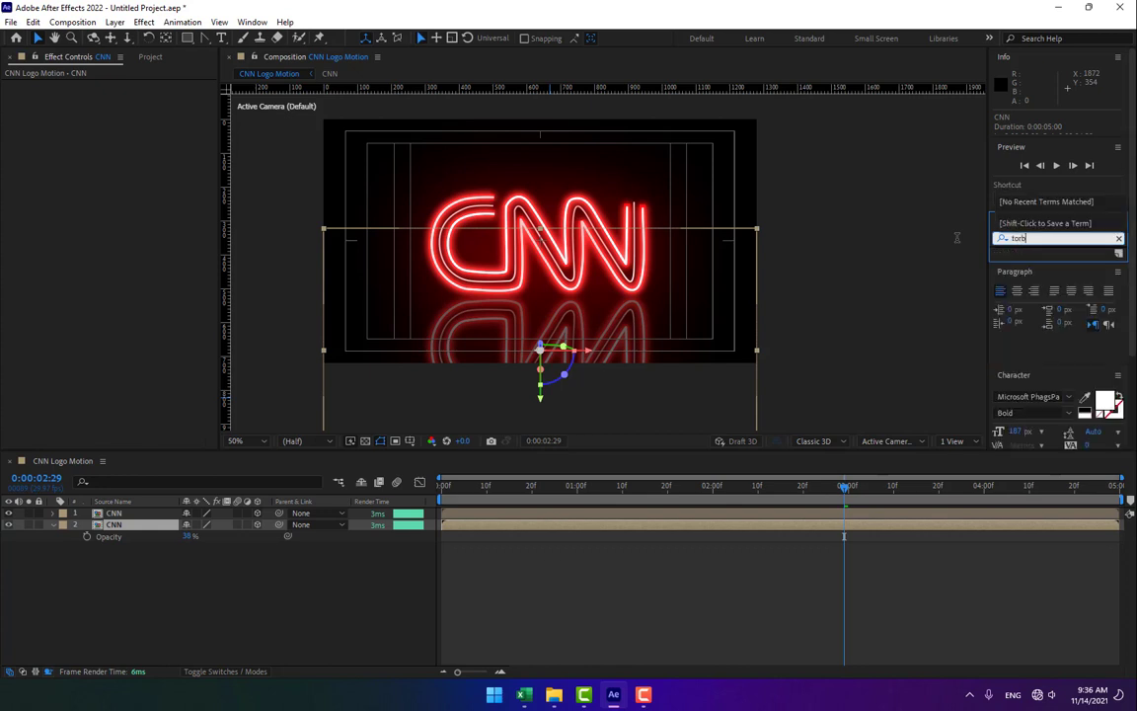
text(urb)
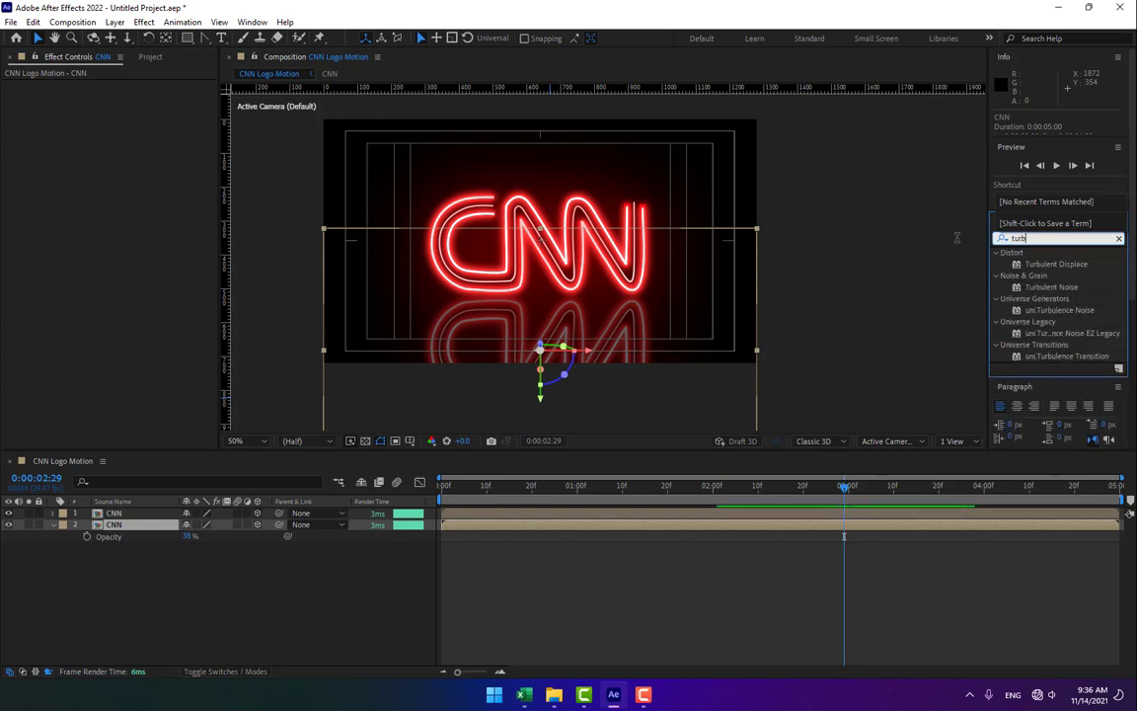
drag(1051, 265, 150, 535)
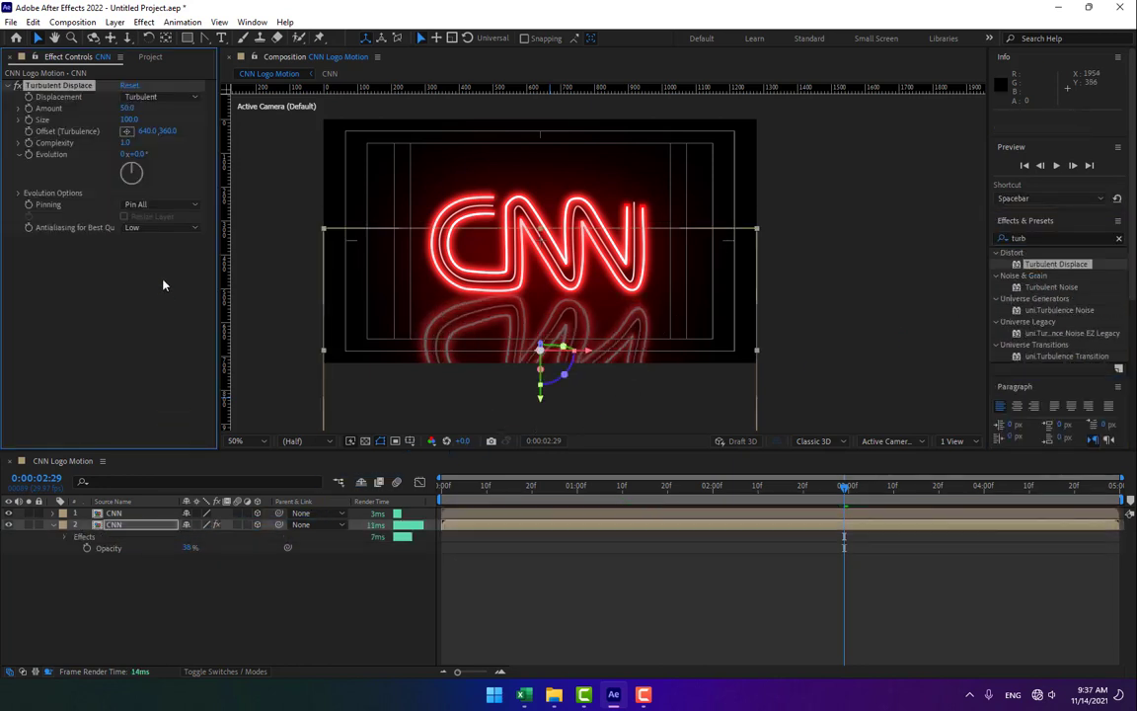
drag(127, 144, 101, 119)
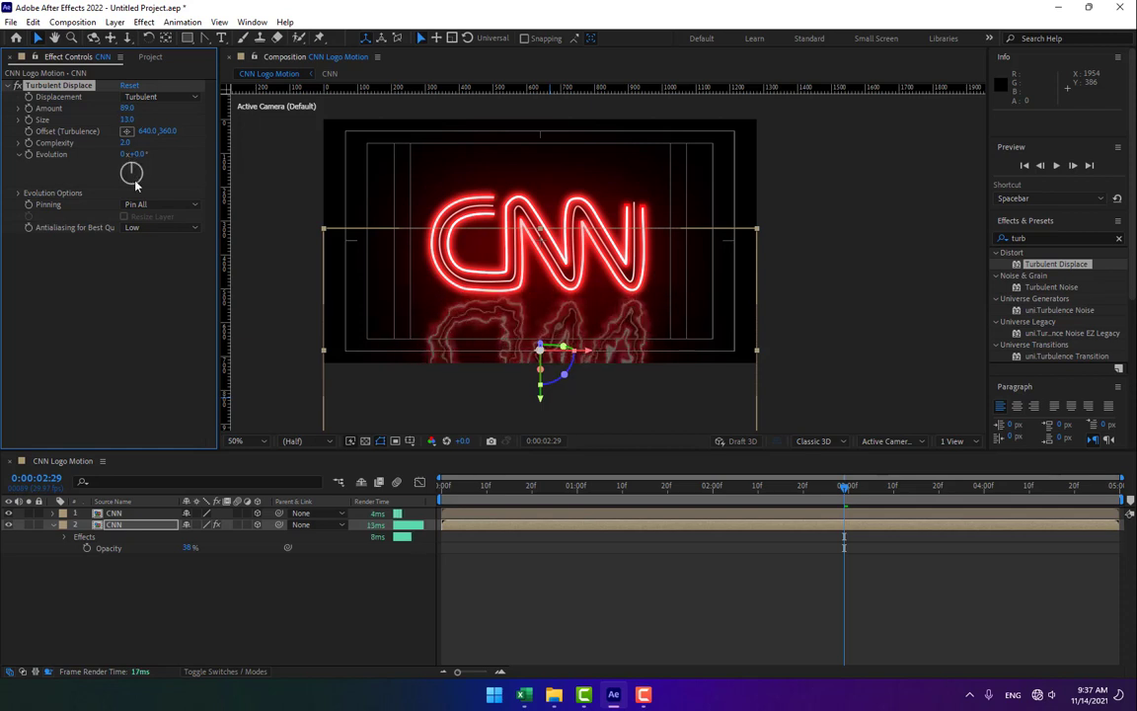
Add a two-node camera to the composition with the 24mm preset
right_click(223, 604)
mouse_move(267, 439)
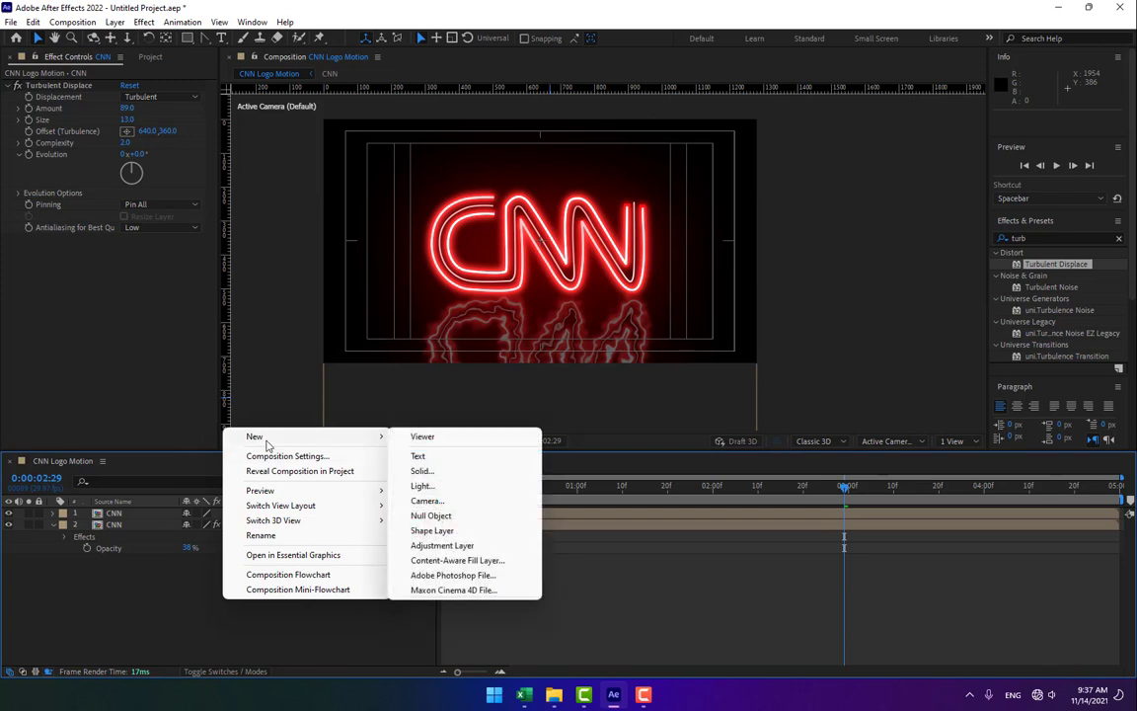
click(426, 500)
click(709, 318)
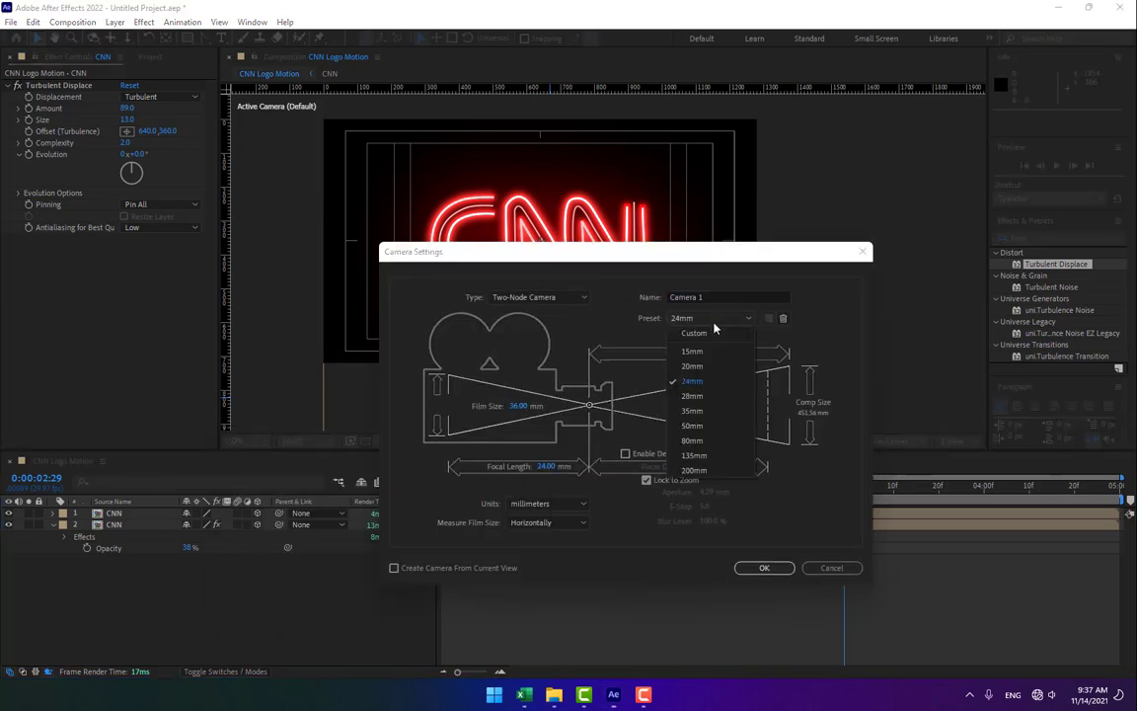
click(712, 383)
click(764, 568)
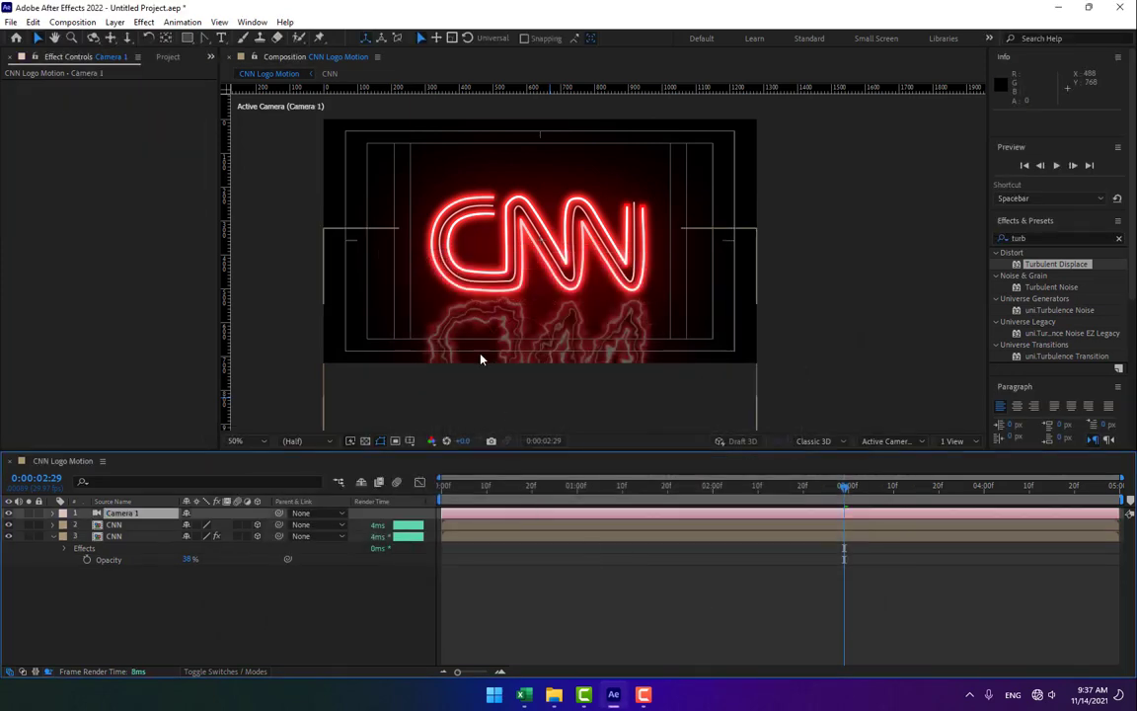
Dolly, orbit and pan the camera to frame the logo at an angle with the C nearest, at position about 250, 390, -456
click(126, 38)
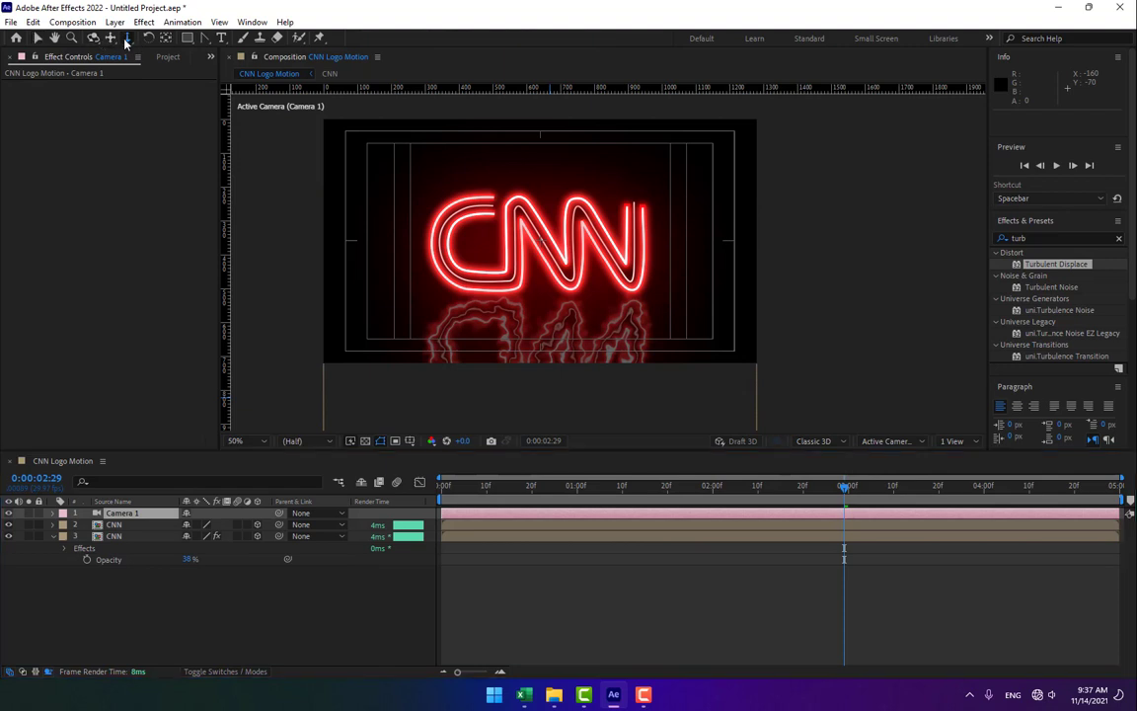
drag(499, 220, 395, 193)
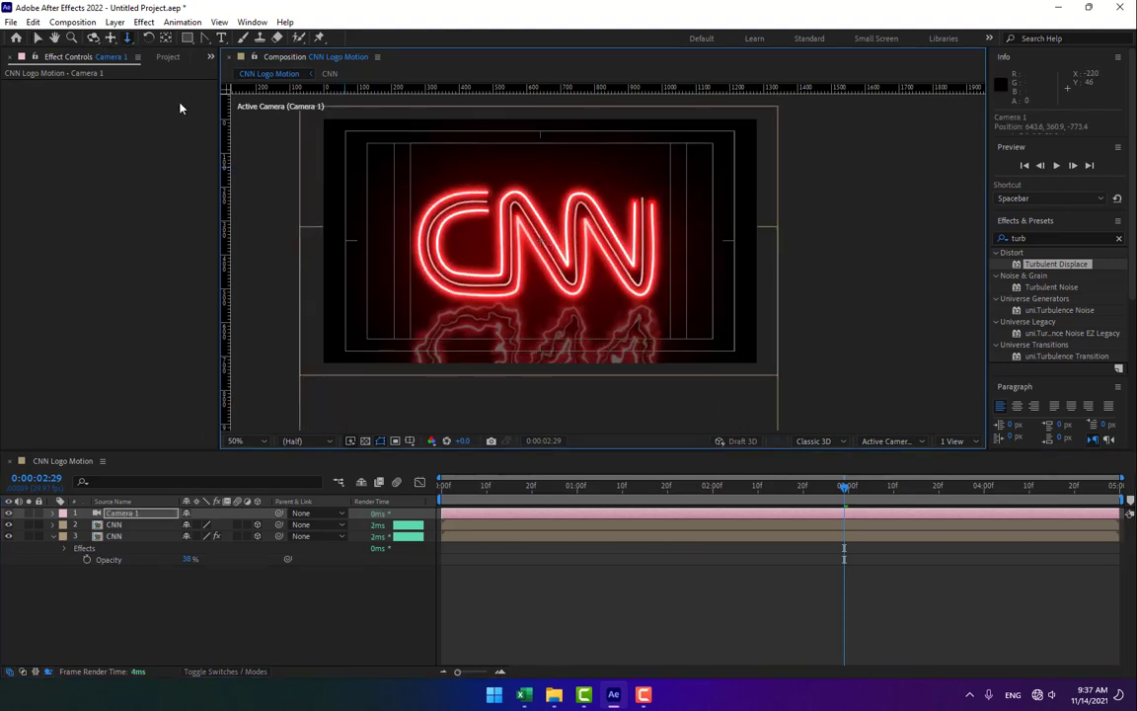
click(92, 39)
mouse_move(535, 251)
mouse_down()
mouse_move(592, 282)
mouse_move(573, 306)
mouse_move(599, 282)
mouse_move(553, 251)
mouse_up()
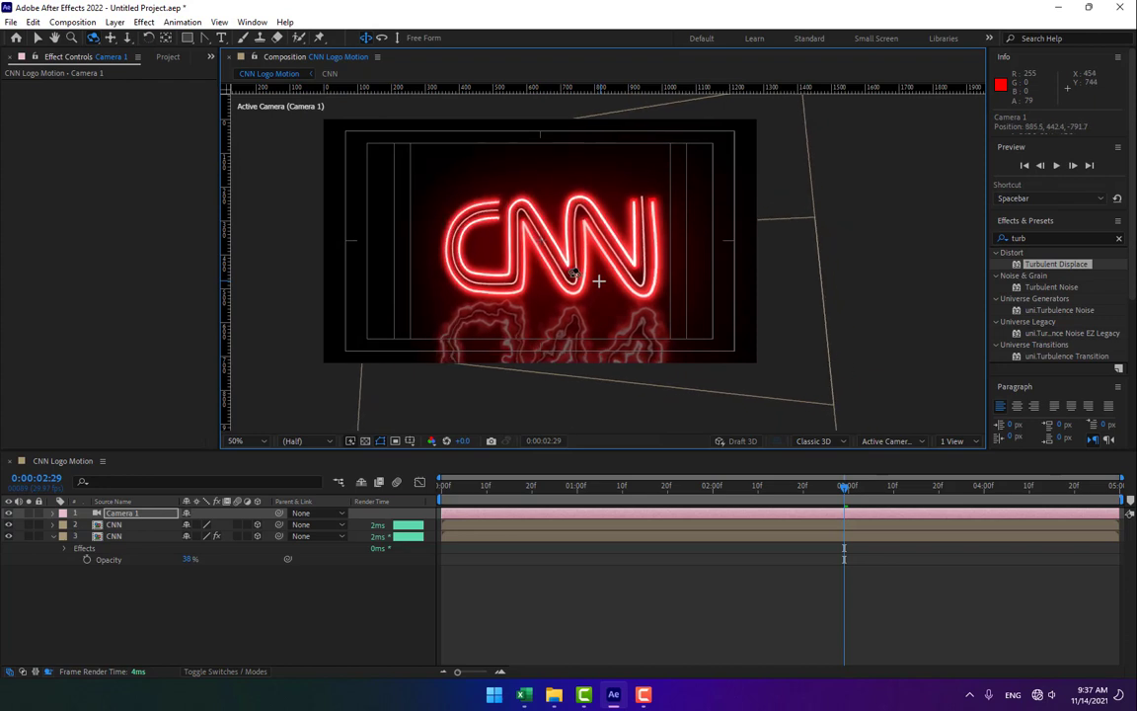
click(126, 38)
drag(415, 222, 230, 115)
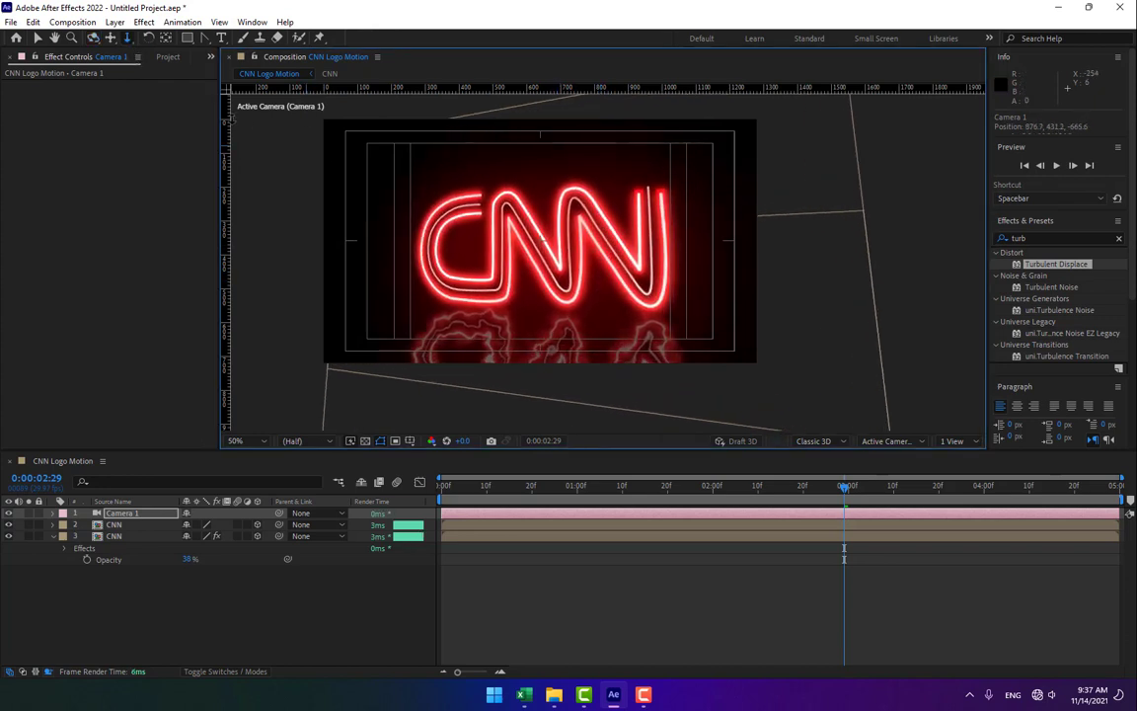
click(109, 40)
drag(630, 268, 202, 140)
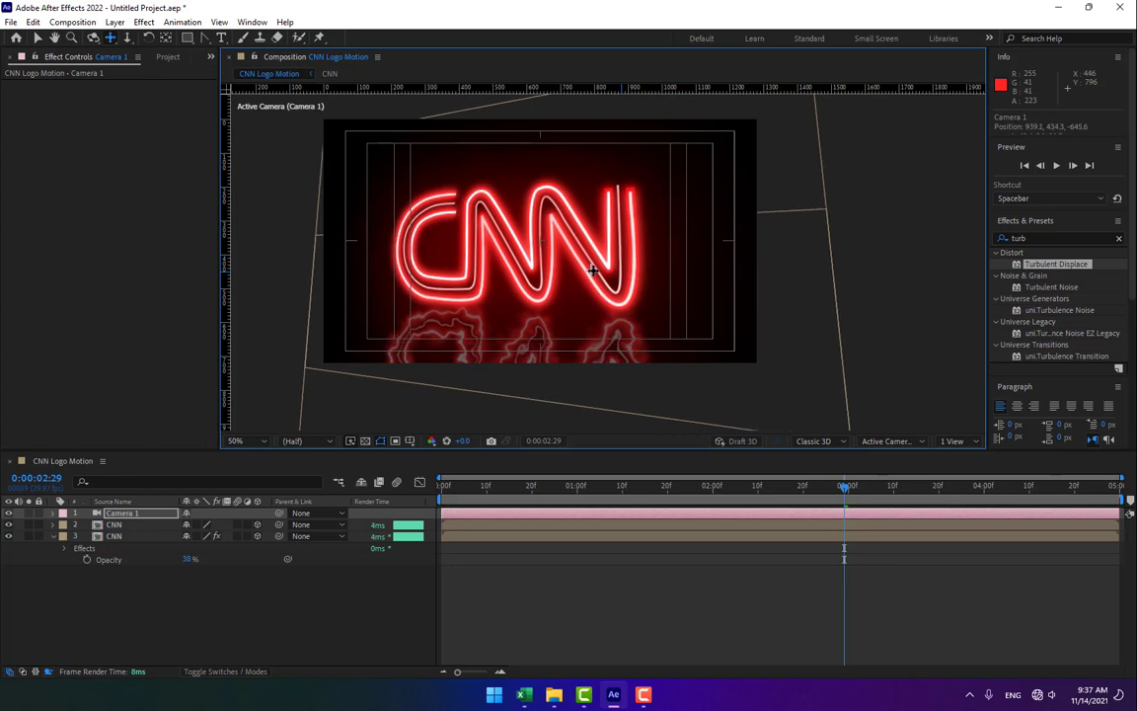
click(92, 38)
click(110, 39)
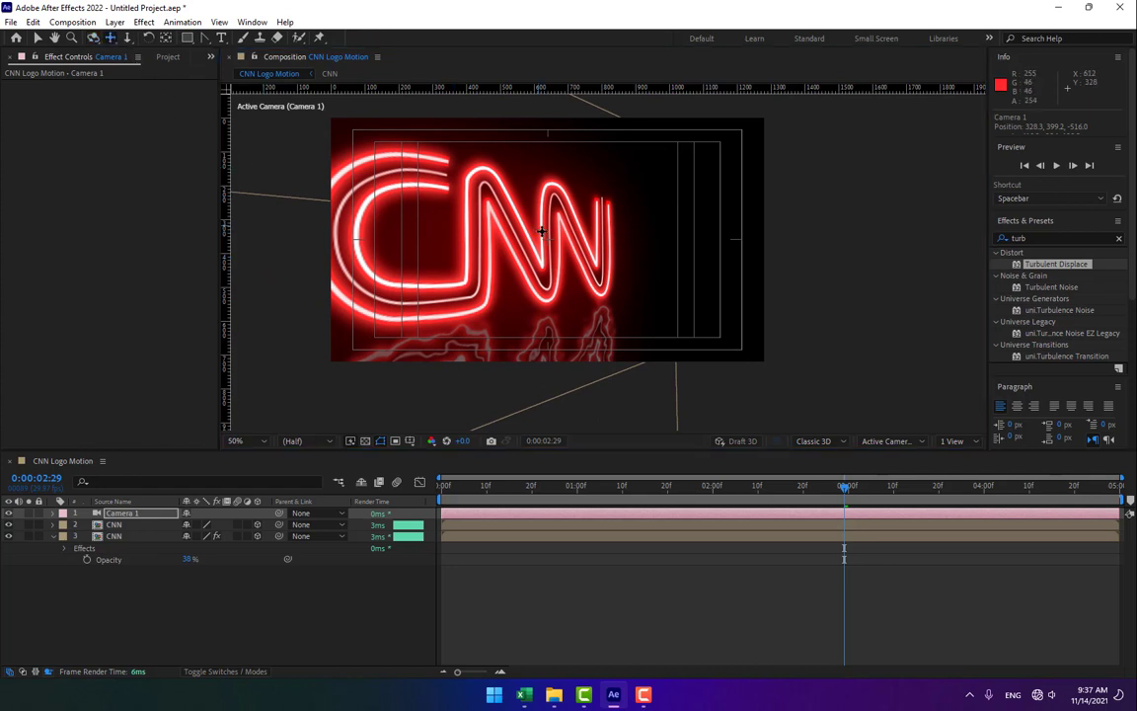
drag(548, 237, 581, 234)
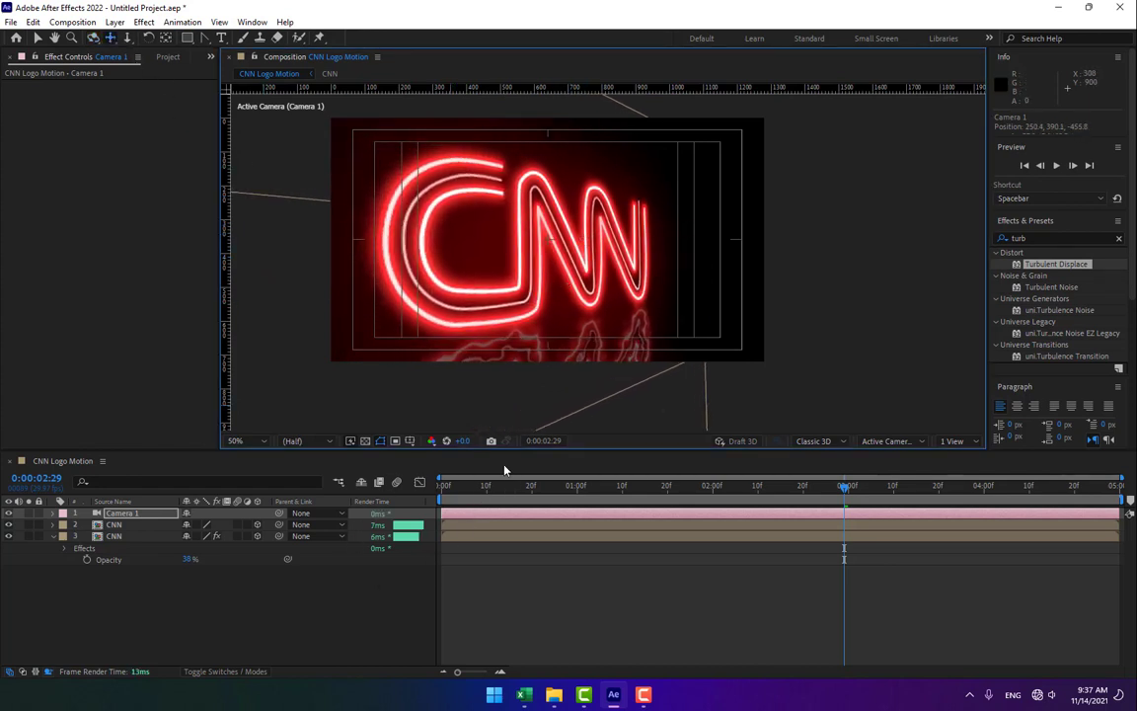
Add a null object to the composition and make it a 3D layer
right_click(306, 622)
mouse_move(358, 464)
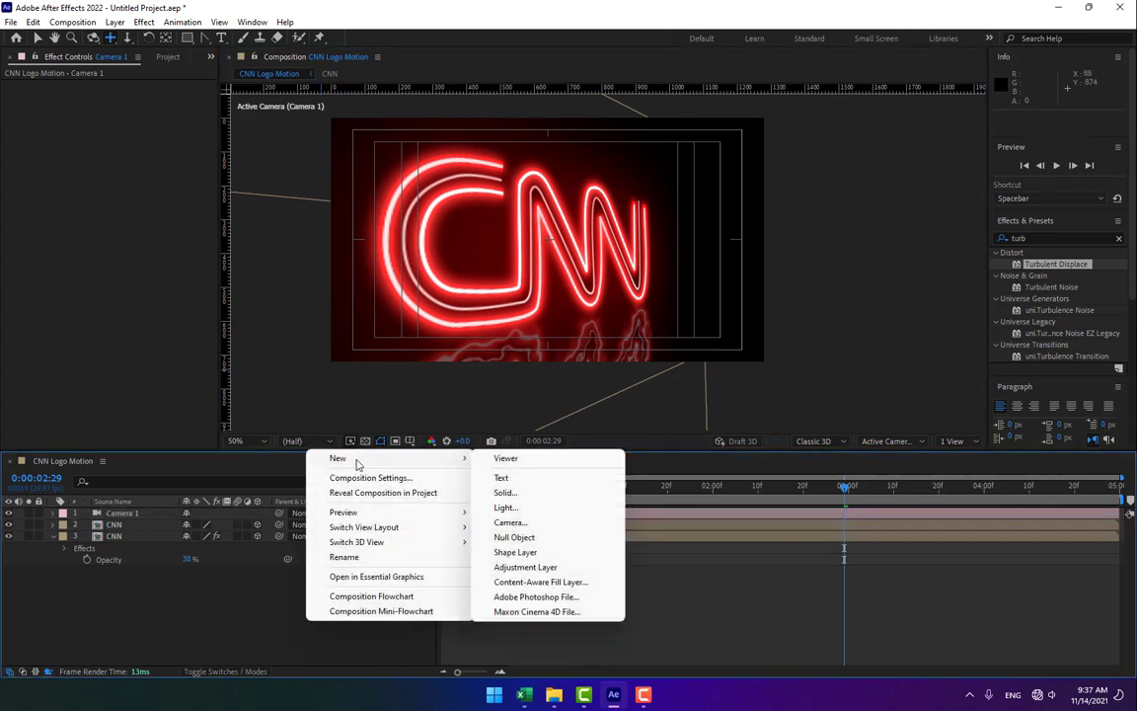
click(514, 537)
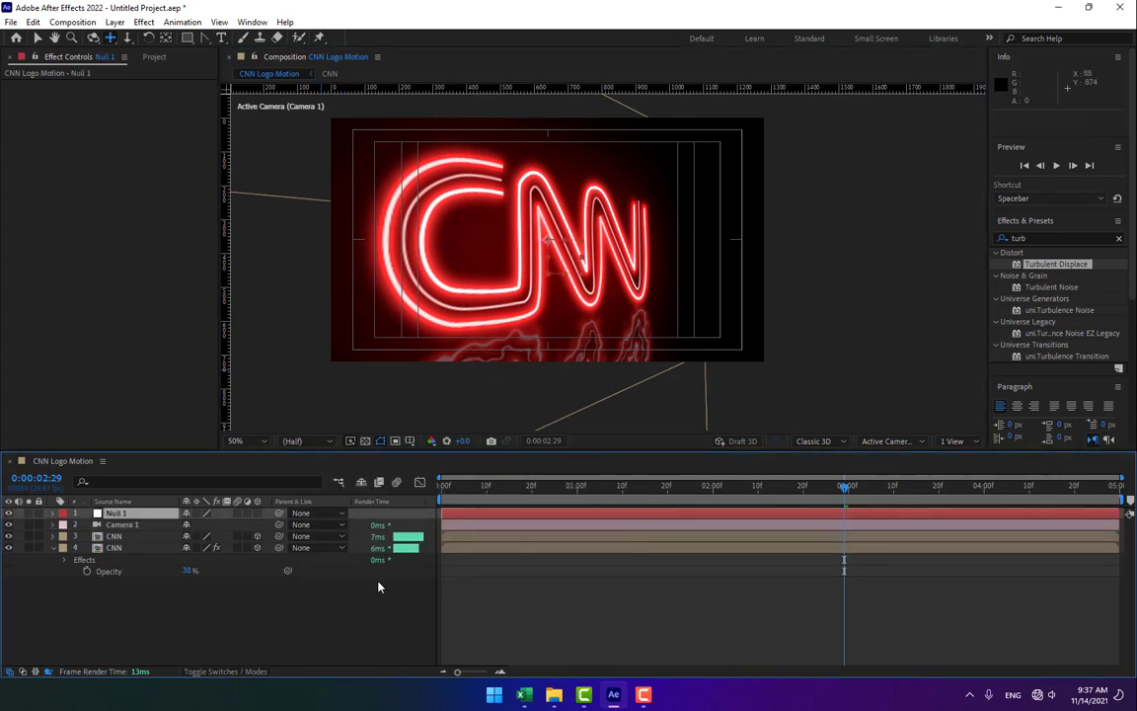
click(258, 513)
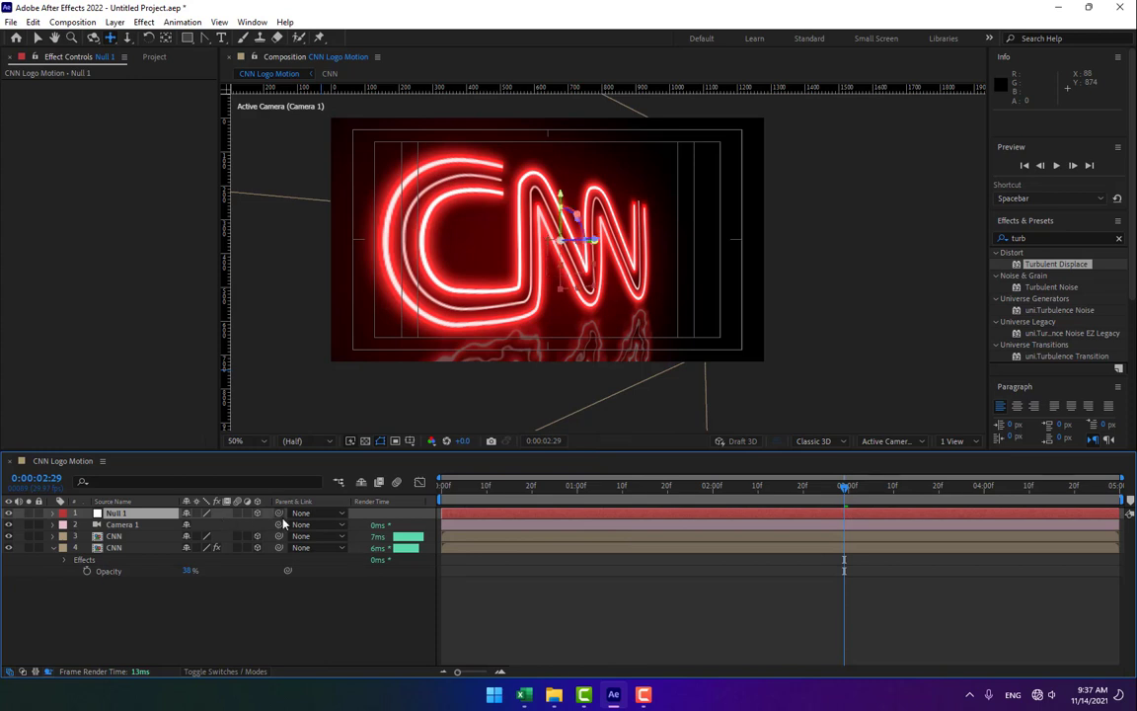
drag(176, 565, 122, 524)
drag(589, 268, 586, 296)
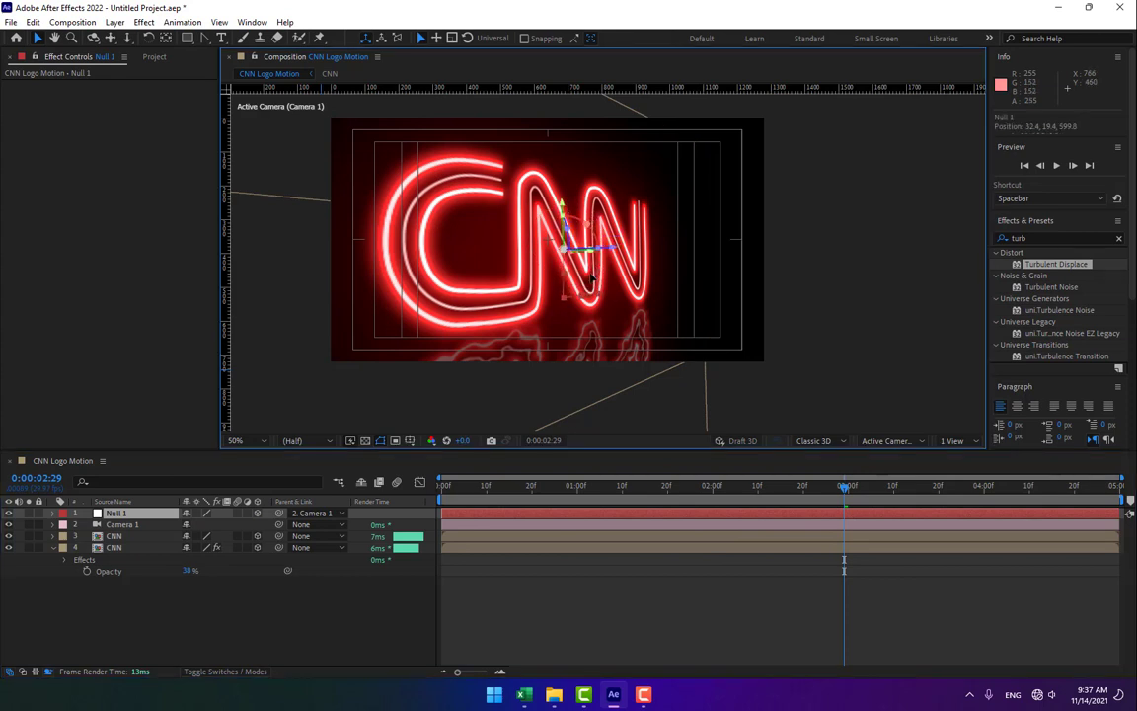
key(ctrl+z)
click(311, 513)
click(314, 525)
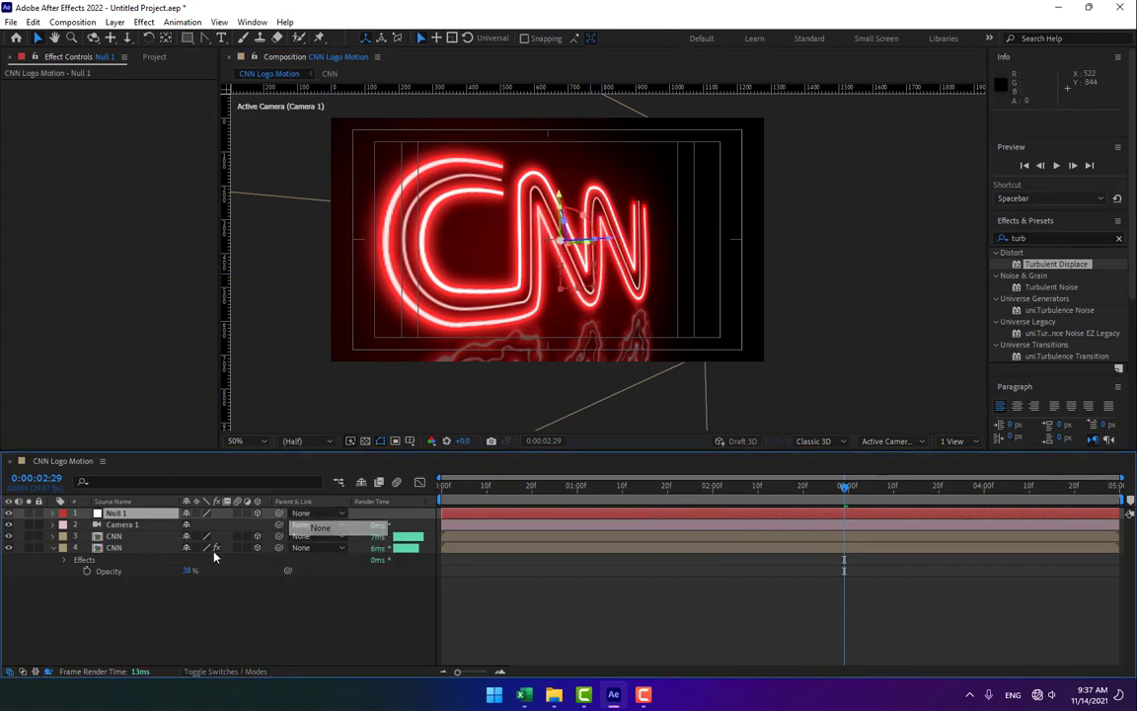
Parent the camera to the null object
drag(279, 525, 118, 515)
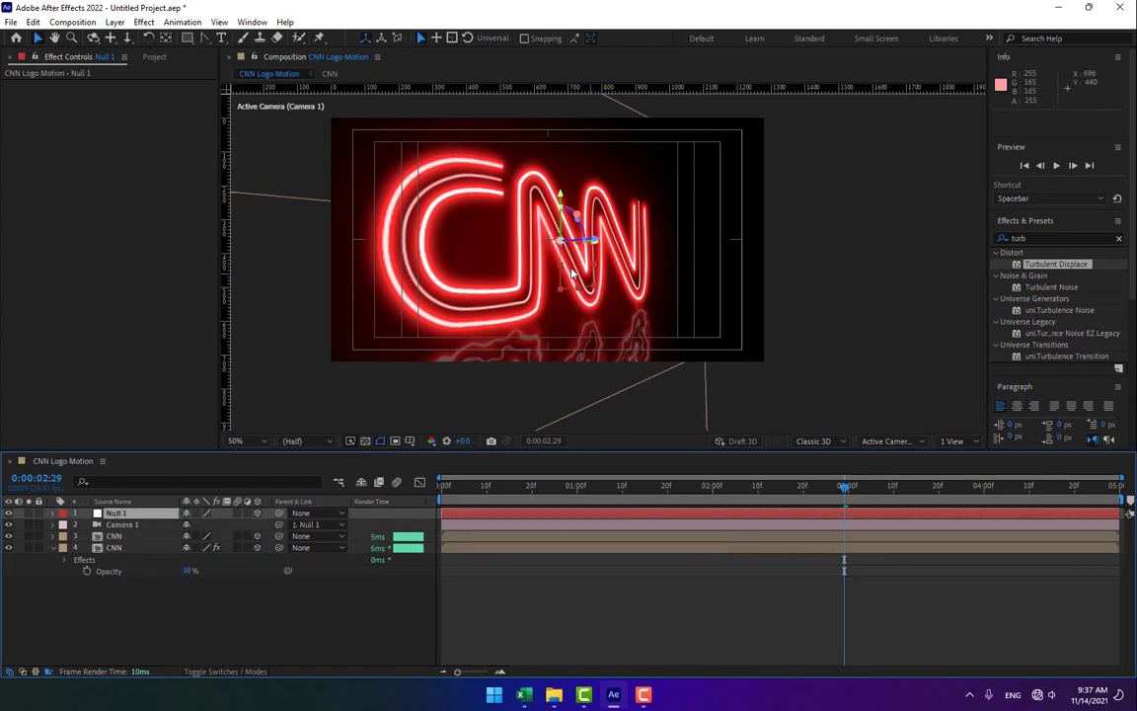
drag(592, 240, 598, 241)
key(ctrl+z)
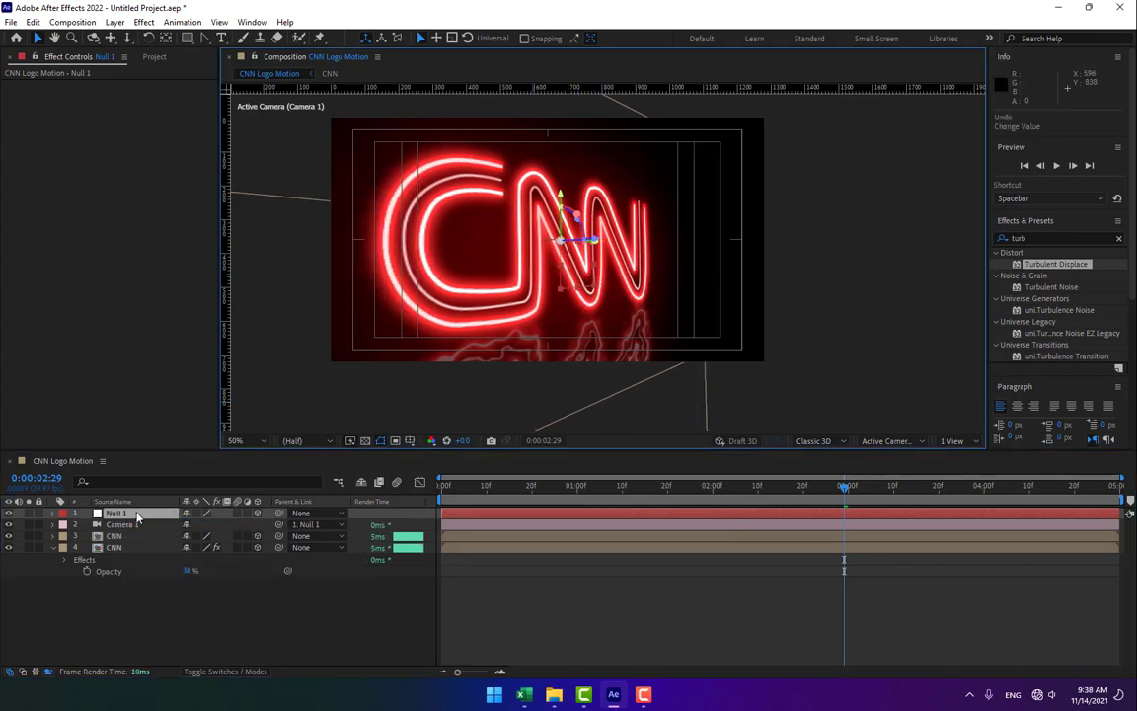
Animate the null's Y Rotation from 0° at 1 second to -63° at 3 seconds
key(r)
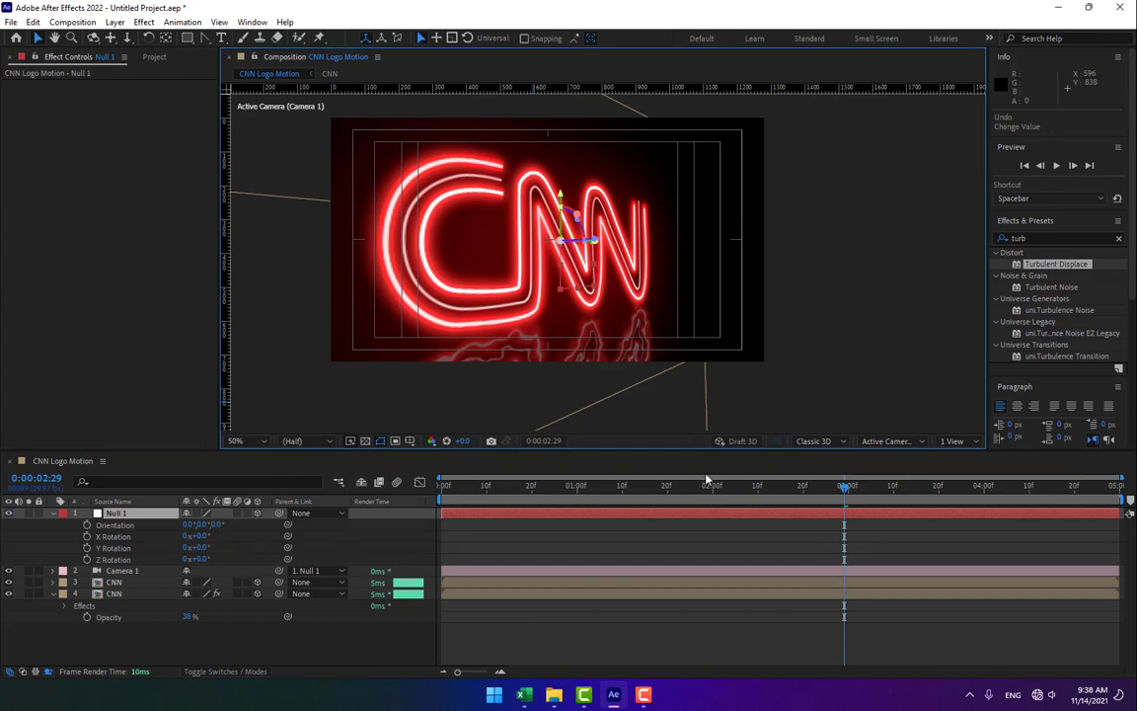
click(579, 488)
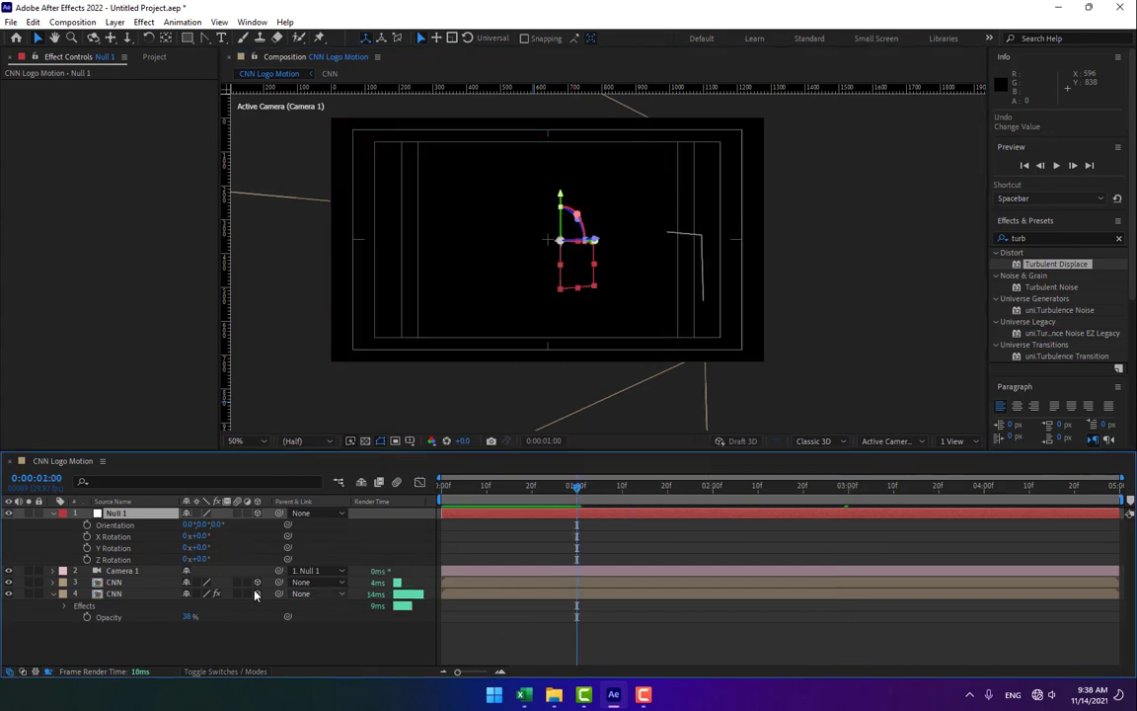
click(87, 548)
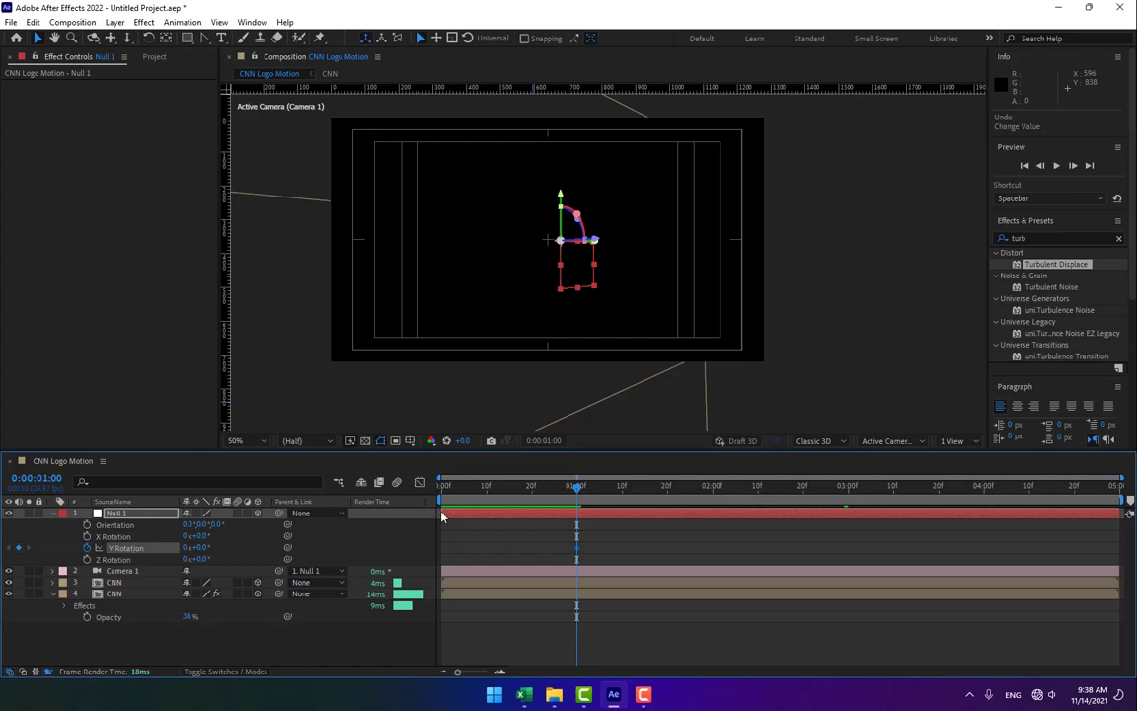
click(848, 487)
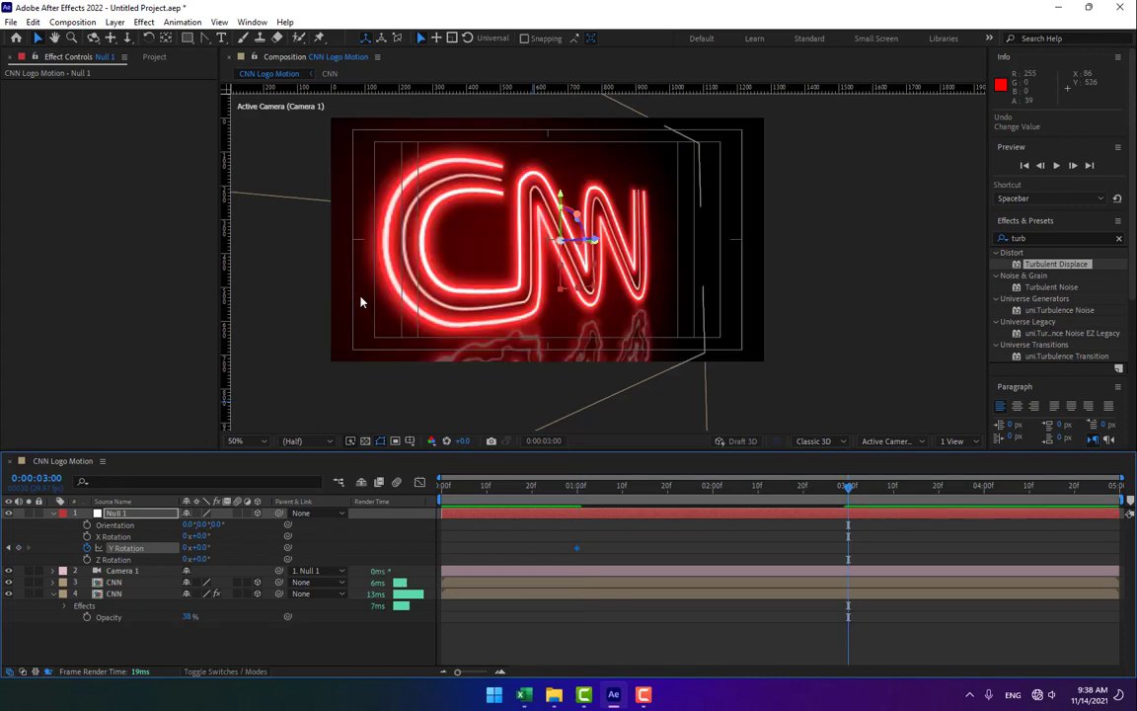
drag(214, 546, 272, 545)
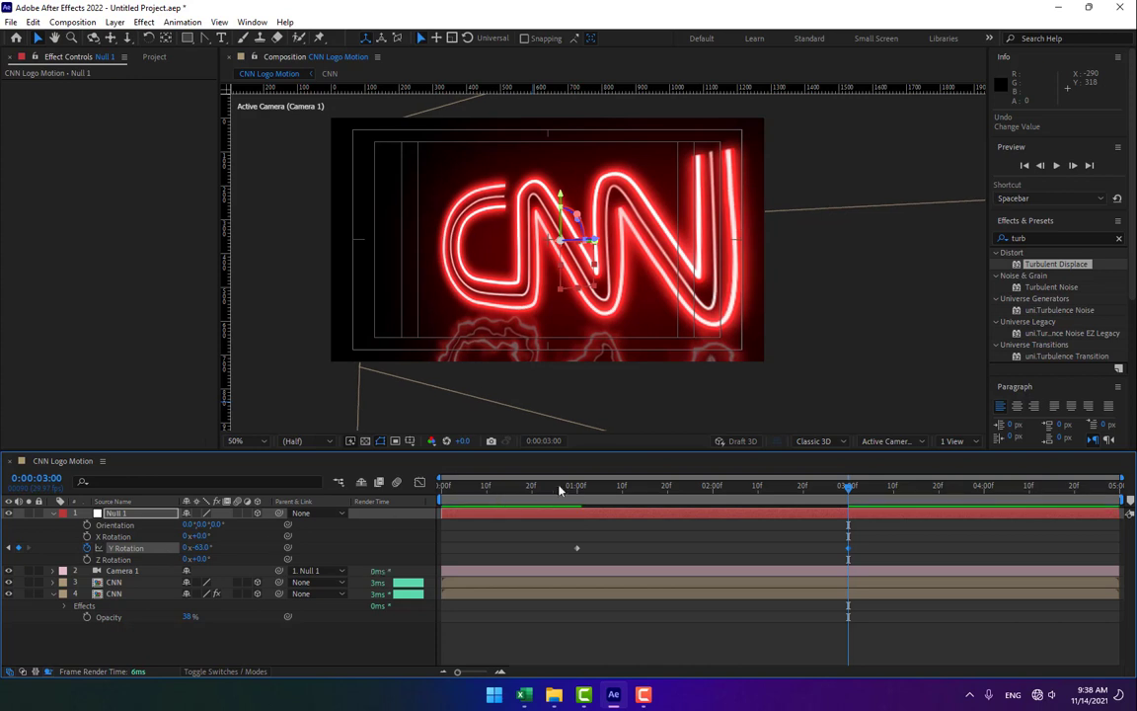
Keyframe the null's Position at 640, 360, 0 at 1 second and shift it at 3 seconds to recentre the logo
click(577, 486)
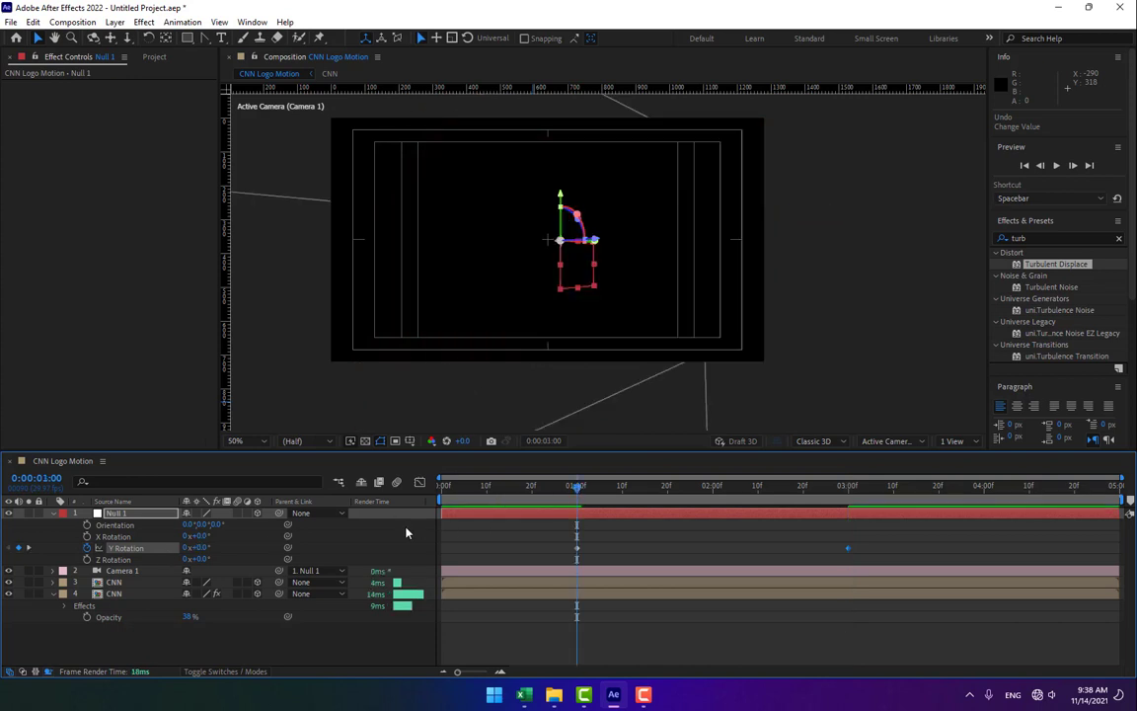
key(p)
click(87, 525)
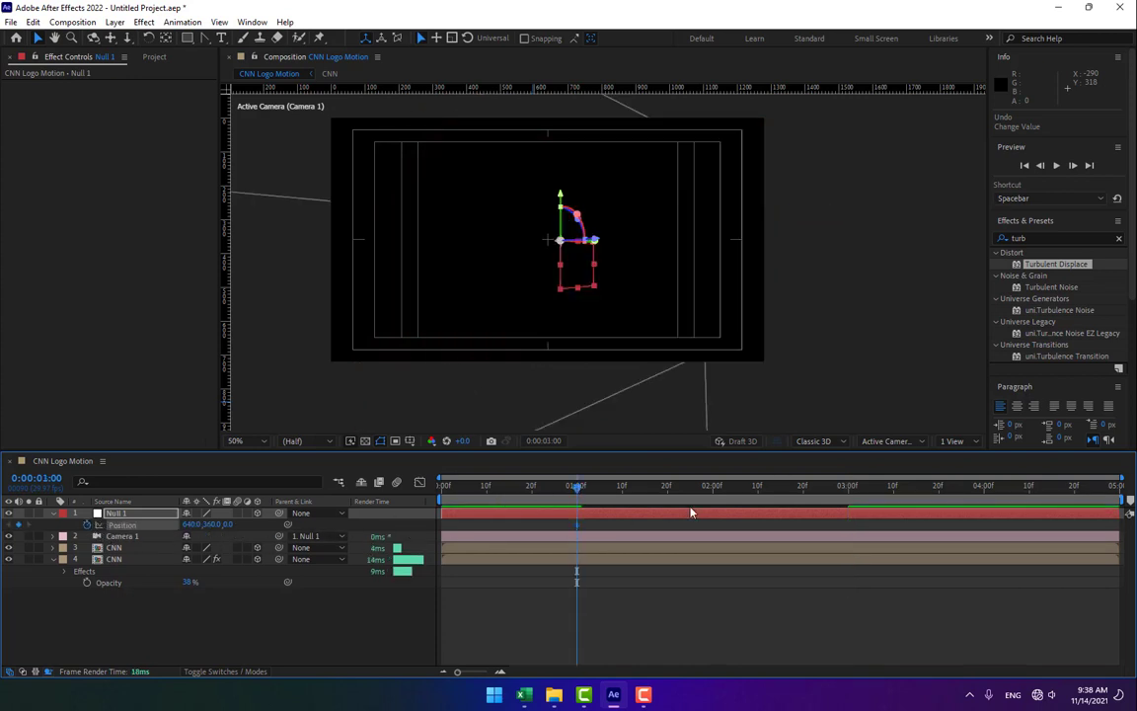
click(848, 488)
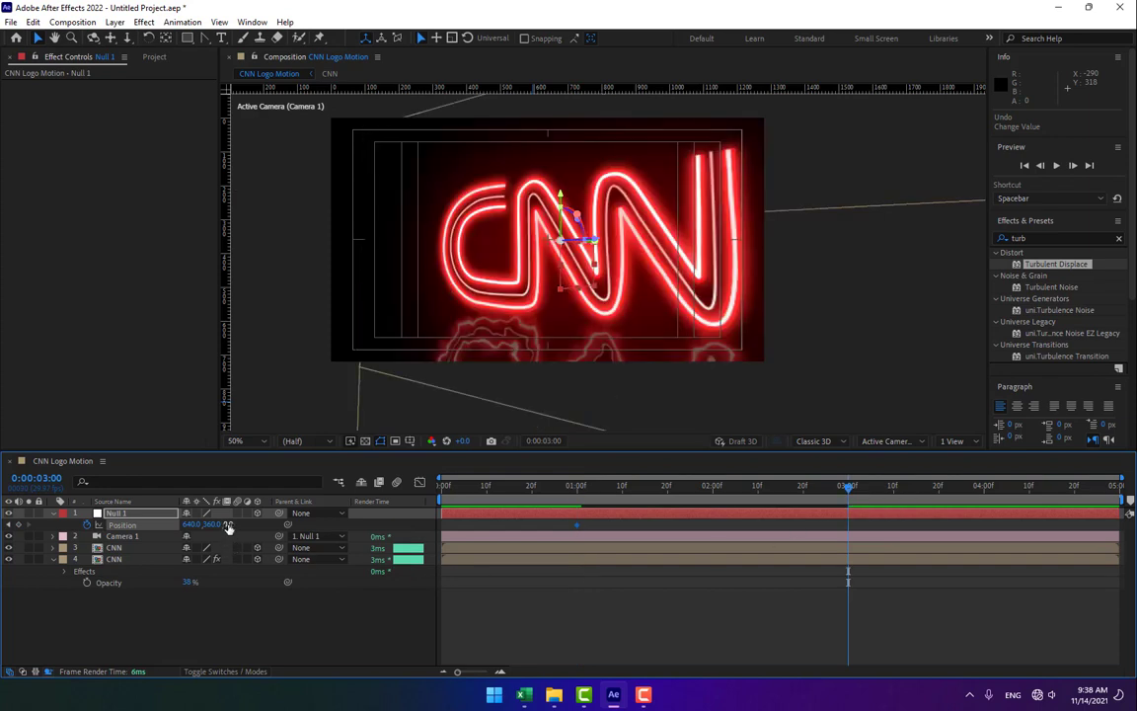
mouse_move(229, 526)
mouse_down()
mouse_move(206, 525)
mouse_move(242, 525)
mouse_up()
Dolly the camera back until the whole CNN logo fits with more margin and its reflection, and scrub through the move to check the framing
mouse_move(597, 486)
mouse_down()
mouse_move(863, 496)
mouse_move(642, 489)
mouse_move(830, 487)
mouse_up()
click(127, 38)
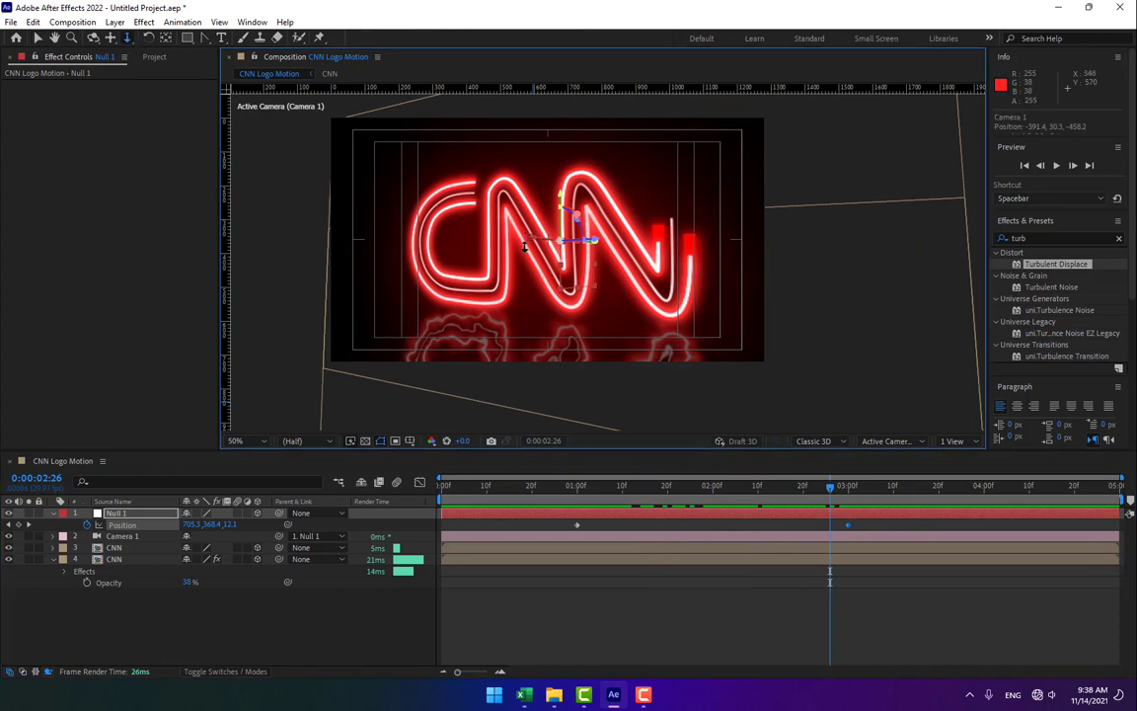
drag(538, 223, 524, 258)
click(599, 617)
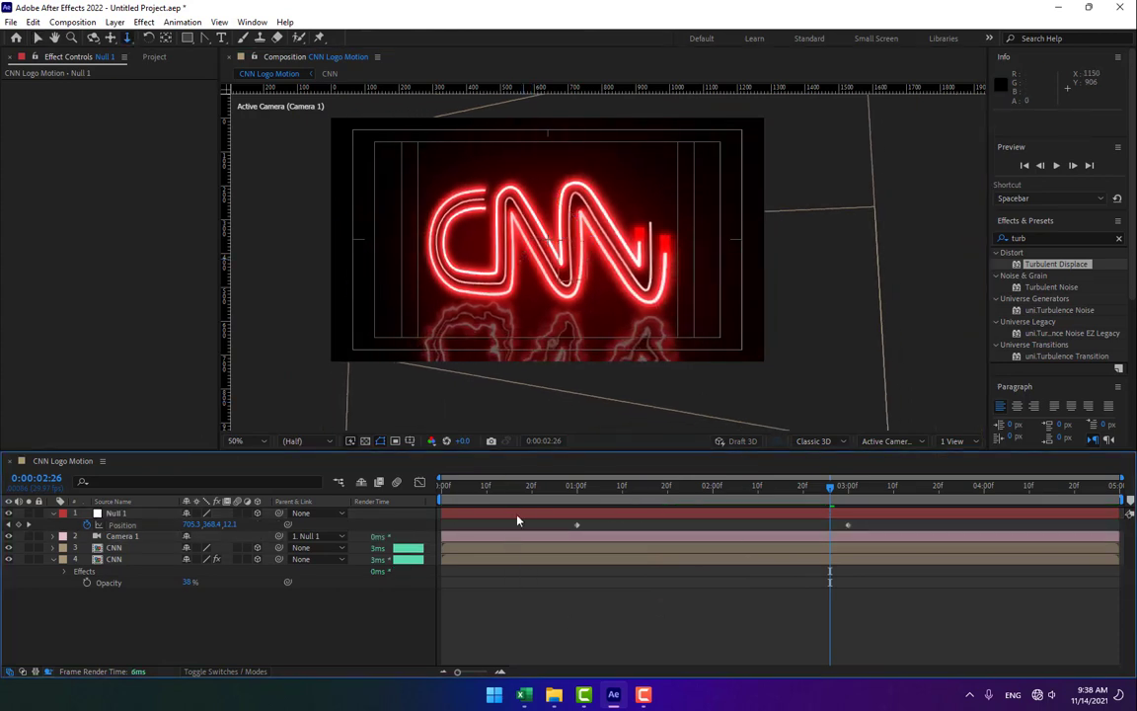
mouse_move(556, 499)
mouse_down()
mouse_move(891, 514)
mouse_move(635, 551)
mouse_move(579, 546)
mouse_move(858, 522)
mouse_move(652, 561)
mouse_move(740, 550)
mouse_up()
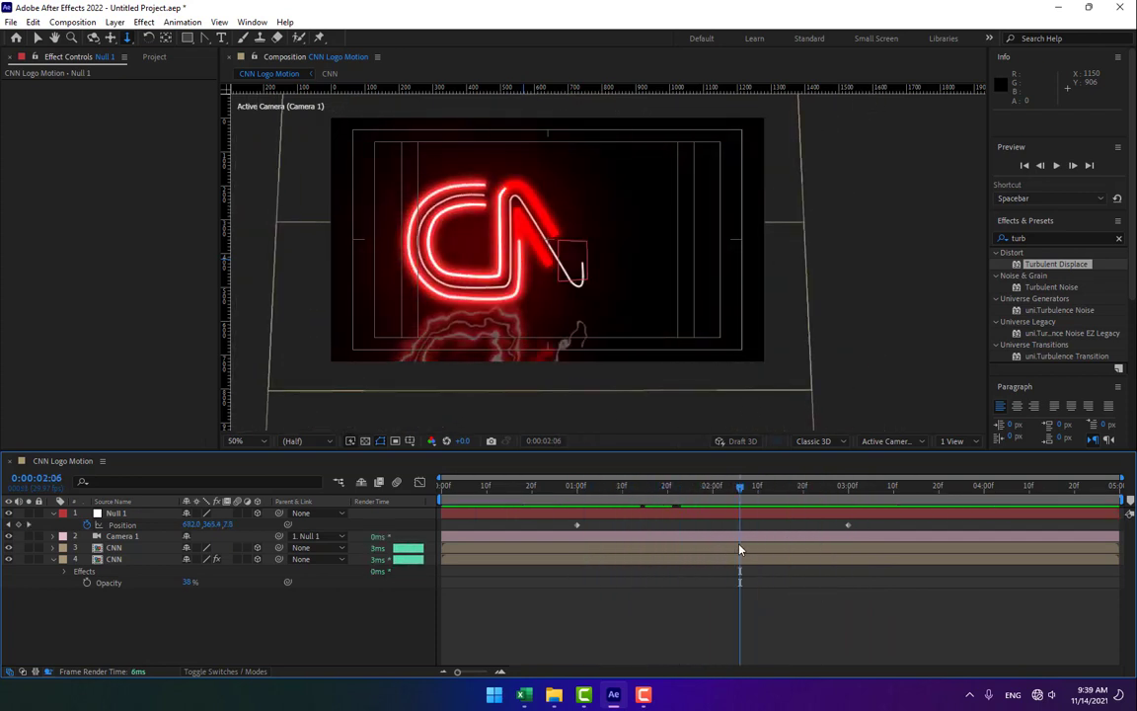